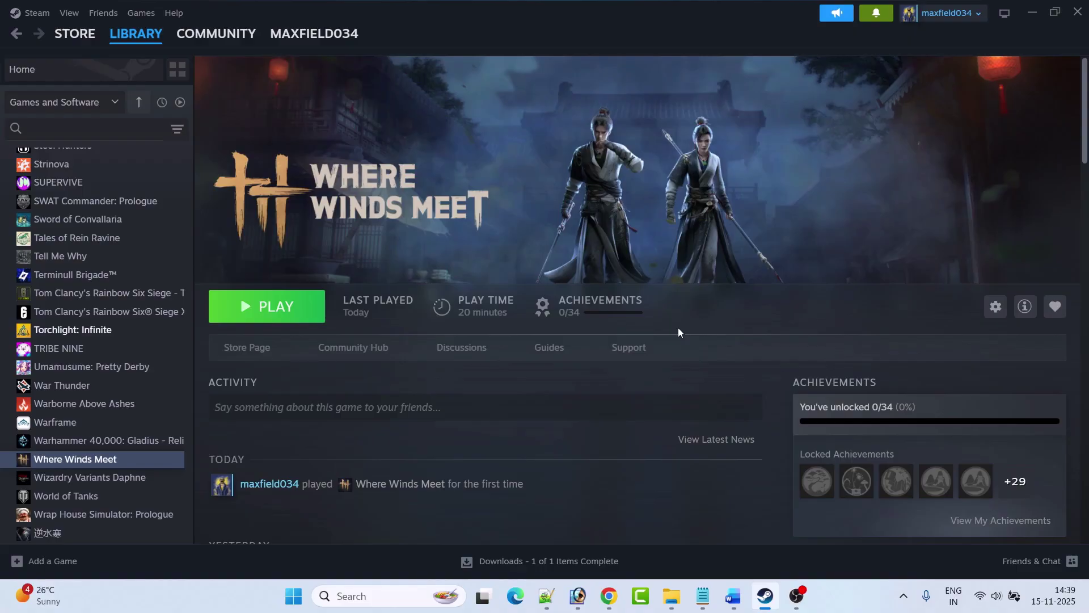
{"action": "left_click", "coordinate": [732, 596]}
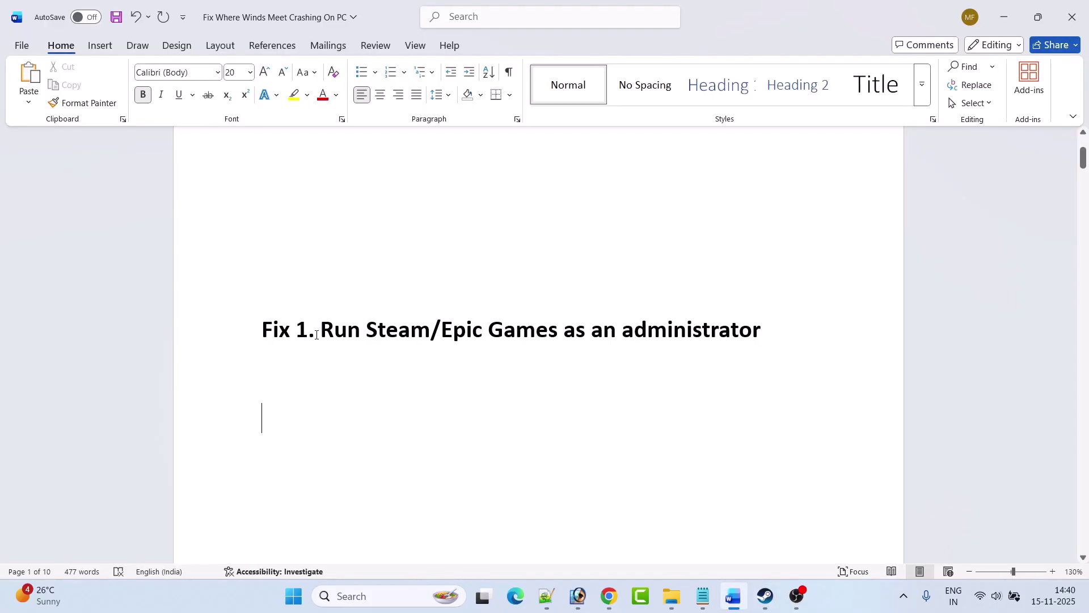
{"action": "left_click_drag", "start_coordinate": [321, 333], "coordinate": [758, 325]}
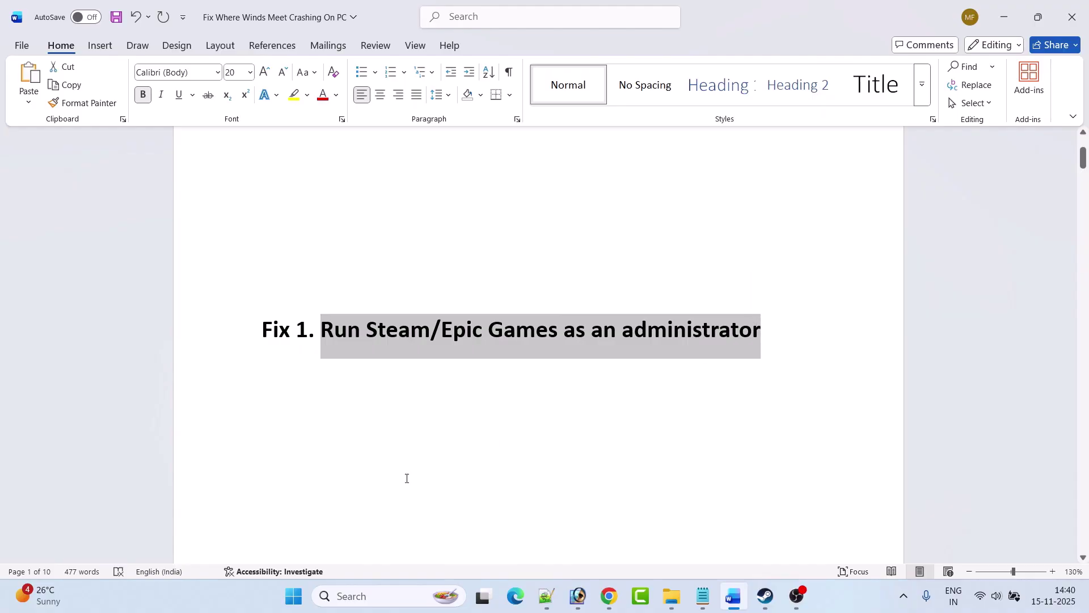
{"action": "left_click", "coordinate": [384, 475]}
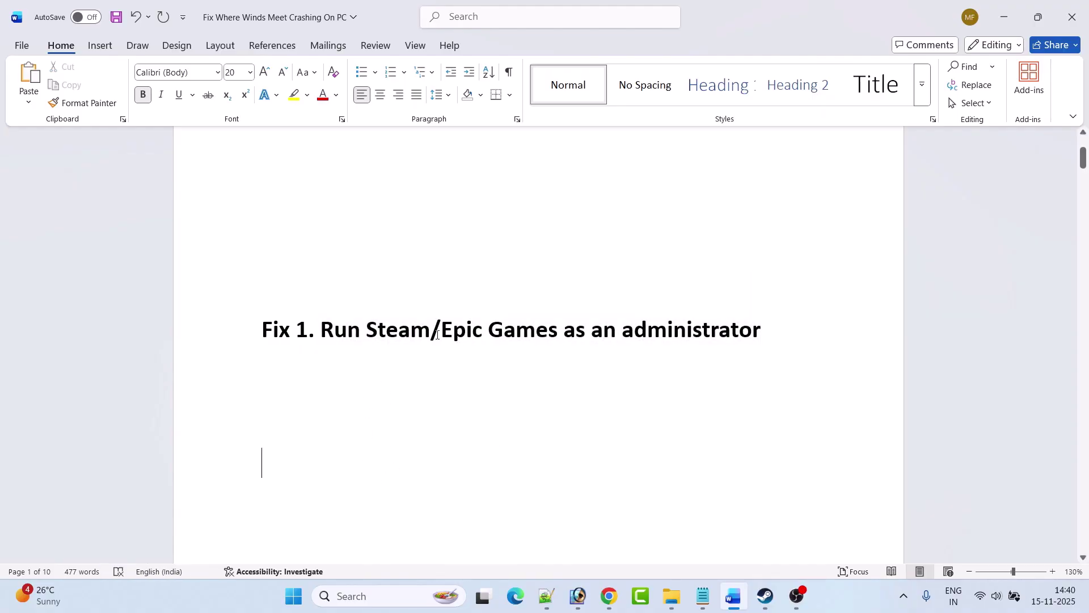
{"action": "left_click", "coordinate": [373, 601]}
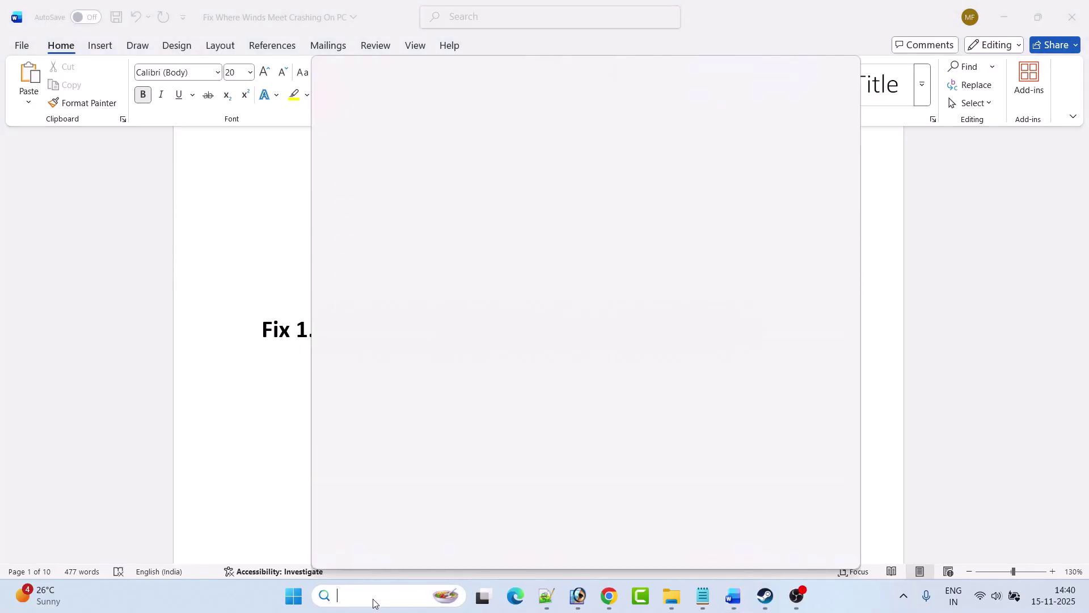
{"action": "type", "text": "steam"}
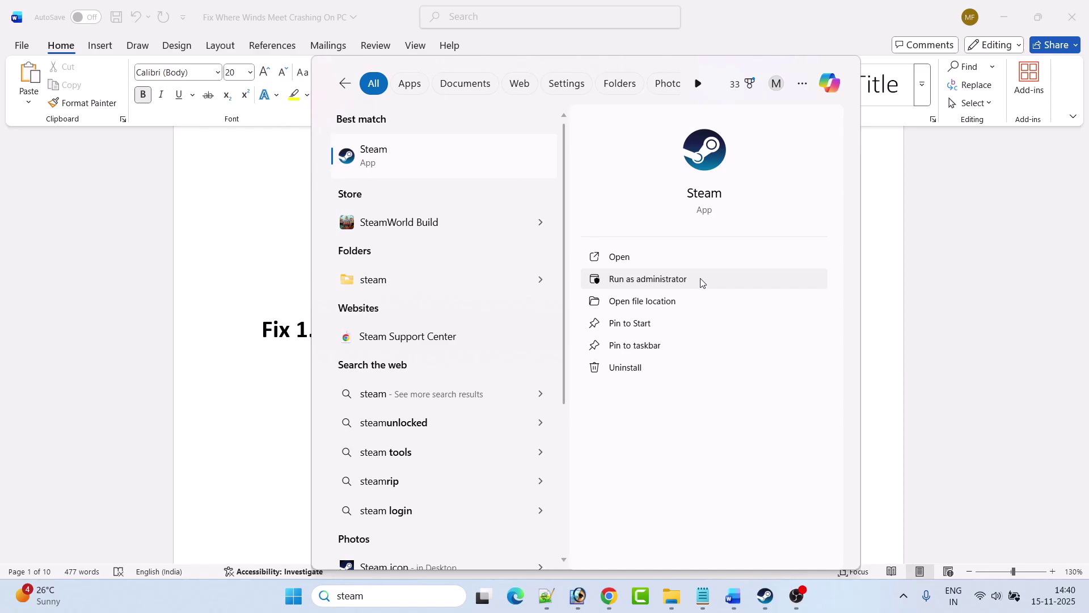
{"action": "left_click", "coordinate": [283, 392]}
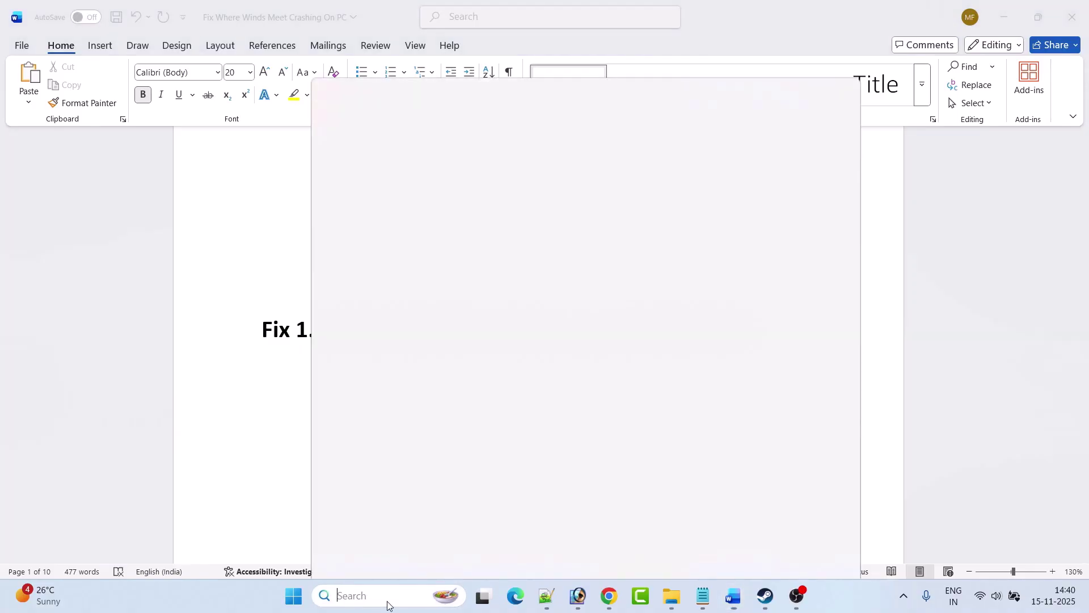
{"action": "left_click", "coordinate": [388, 603]}
{"action": "type", "text": "ep"}
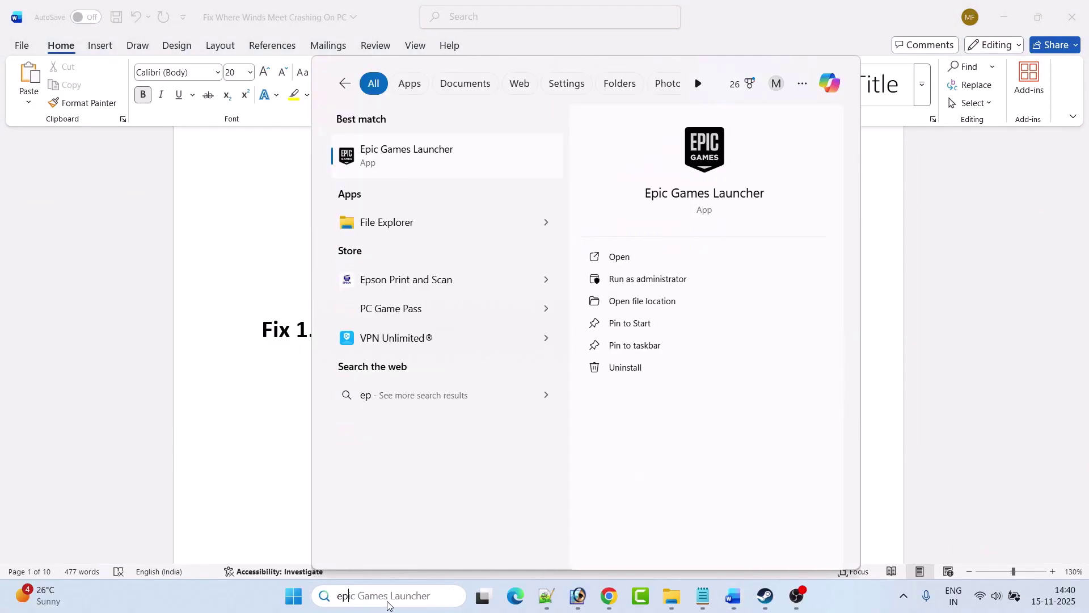
{"action": "type", "text": "ic game"}
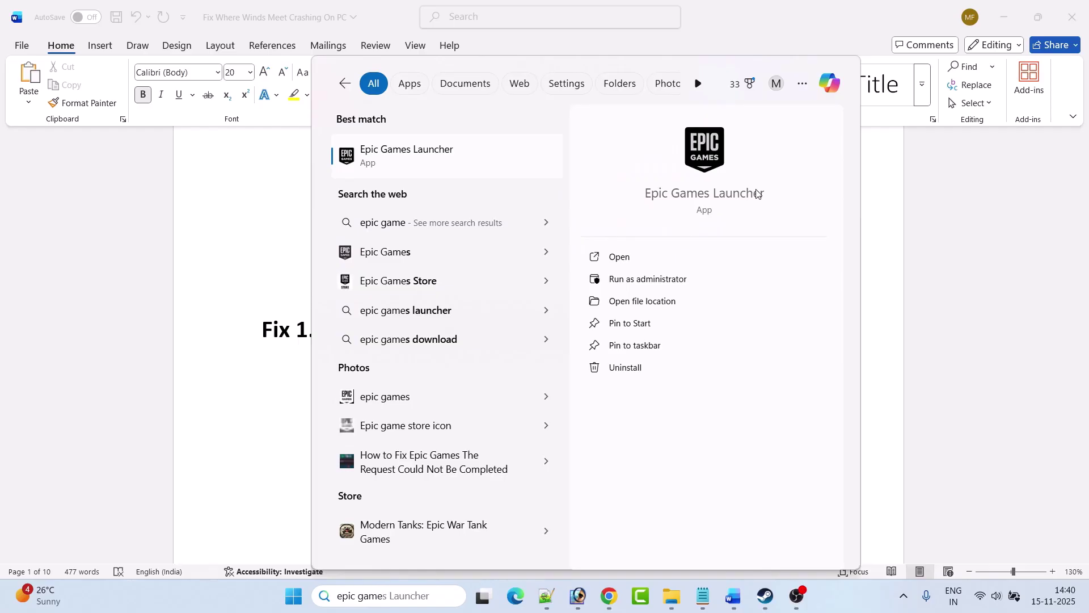
{"action": "left_click", "coordinate": [701, 275]}
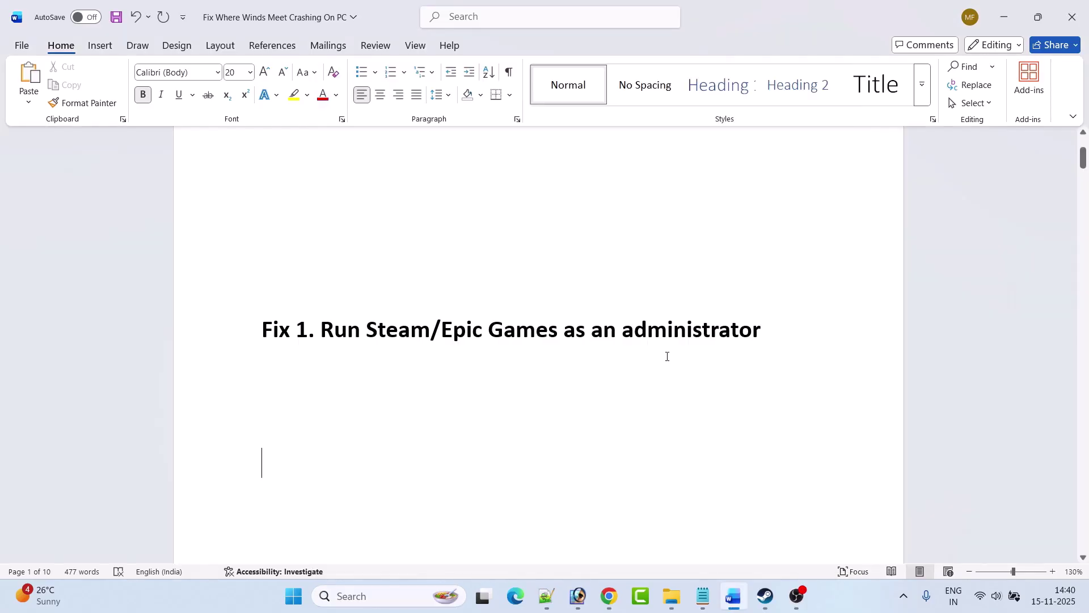
Scroll into Fix 2 and highlight 'Steam' and 'Where Winds Meet Website' in the launcher advice
{"action": "scroll", "coordinate": [667, 356], "scroll_direction": "down", "scroll_amount": 5}
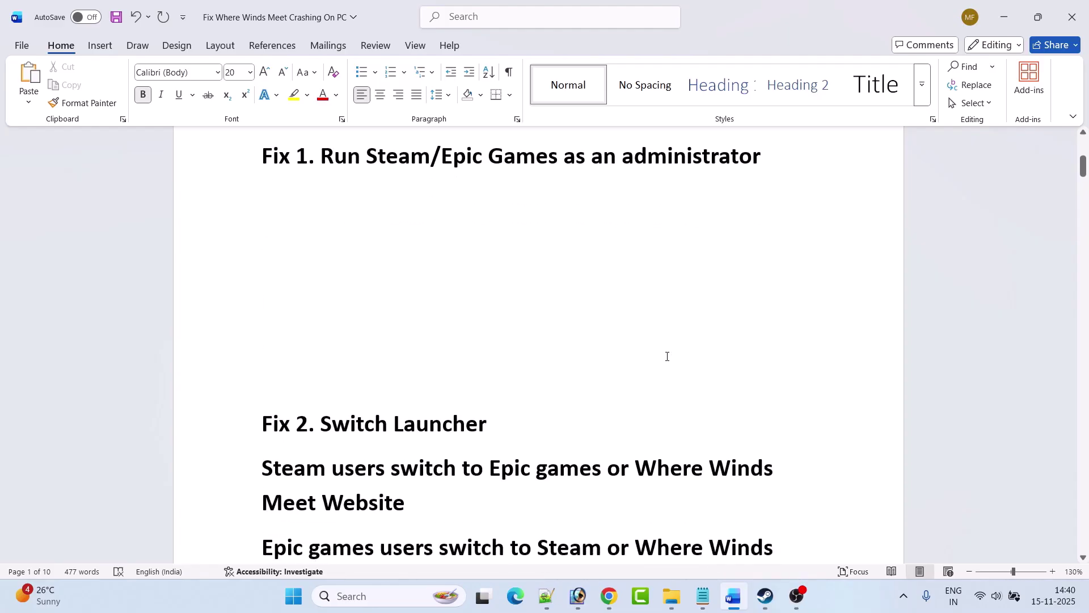
{"action": "scroll", "coordinate": [433, 343], "scroll_direction": "down", "scroll_amount": 1}
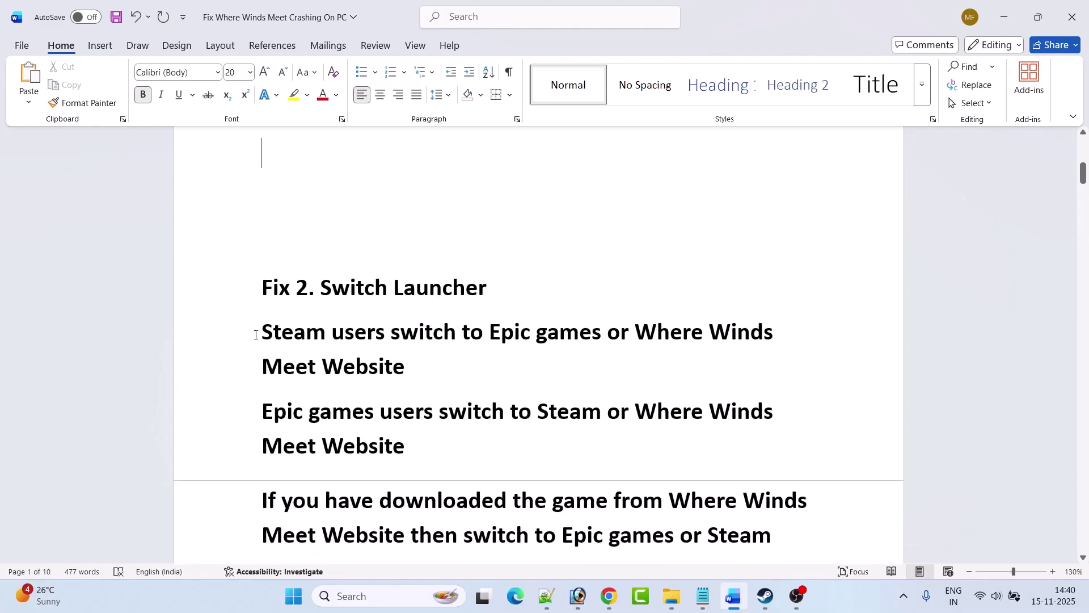
{"action": "left_click_drag", "start_coordinate": [256, 335], "coordinate": [329, 335]}
{"action": "left_click", "coordinate": [470, 355]}
{"action": "left_click_drag", "start_coordinate": [639, 338], "coordinate": [404, 371]}
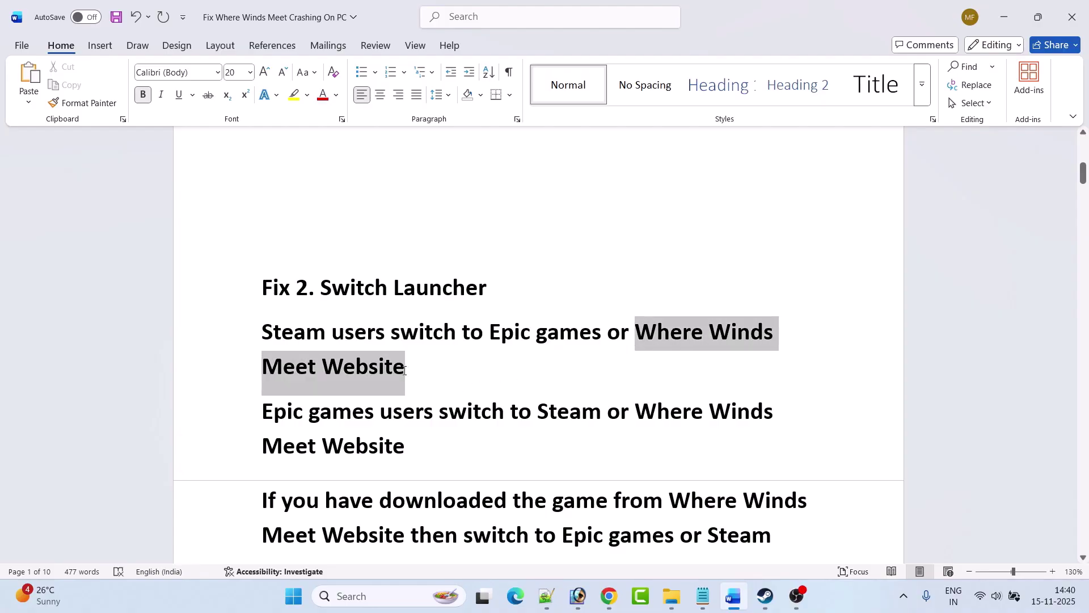
{"action": "left_click", "coordinate": [495, 370]}
Check the game's official website in Chrome, and highlight 'Epic games' in the guide
{"action": "key", "text": "alt+Tab"}
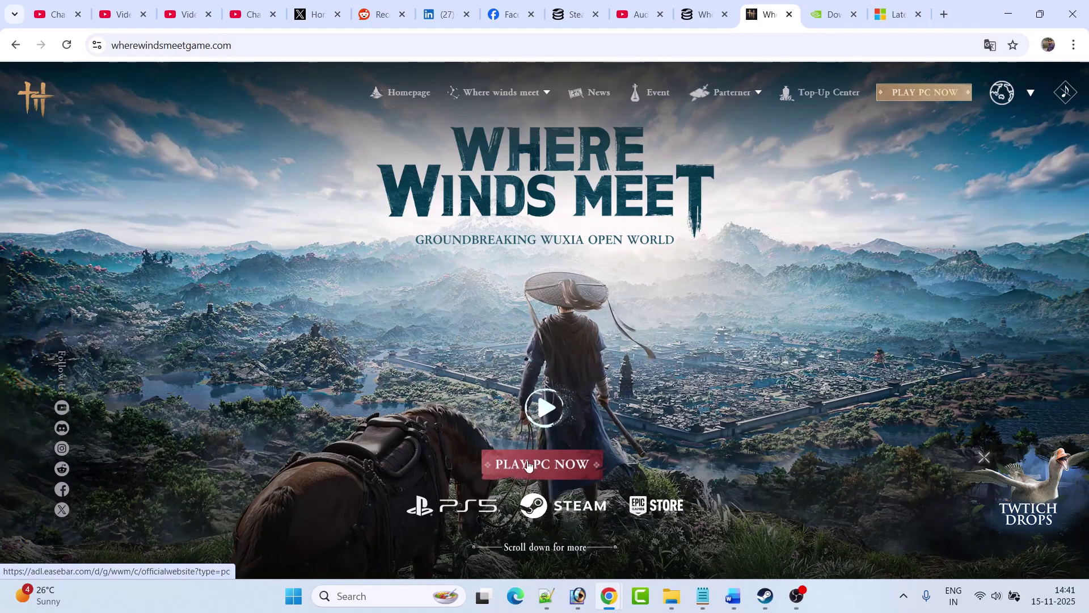
{"action": "key", "text": "alt+Tab"}
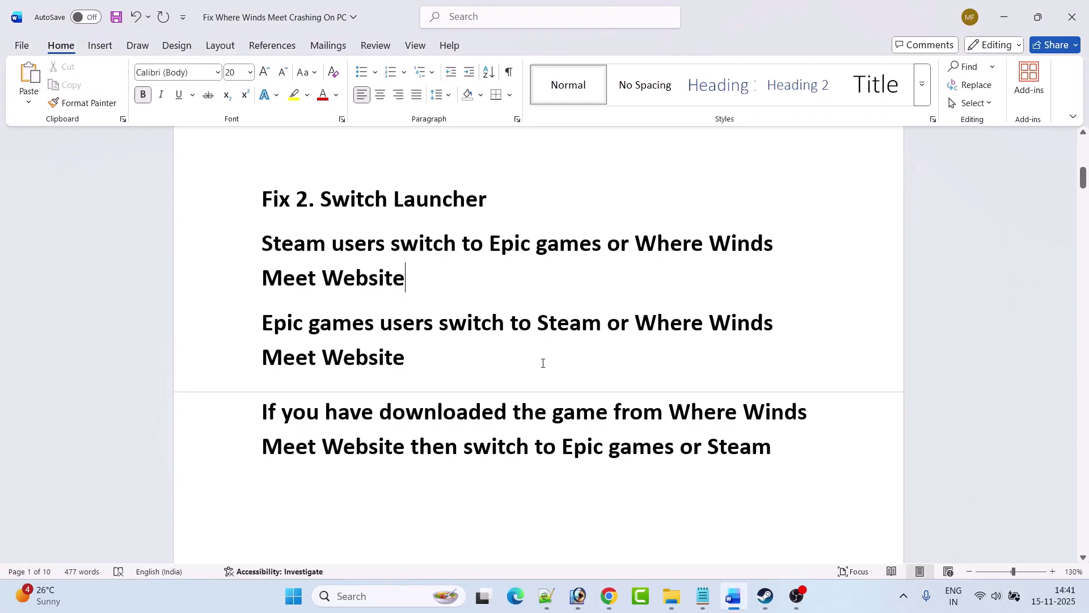
{"action": "left_click_drag", "start_coordinate": [263, 326], "coordinate": [378, 328]}
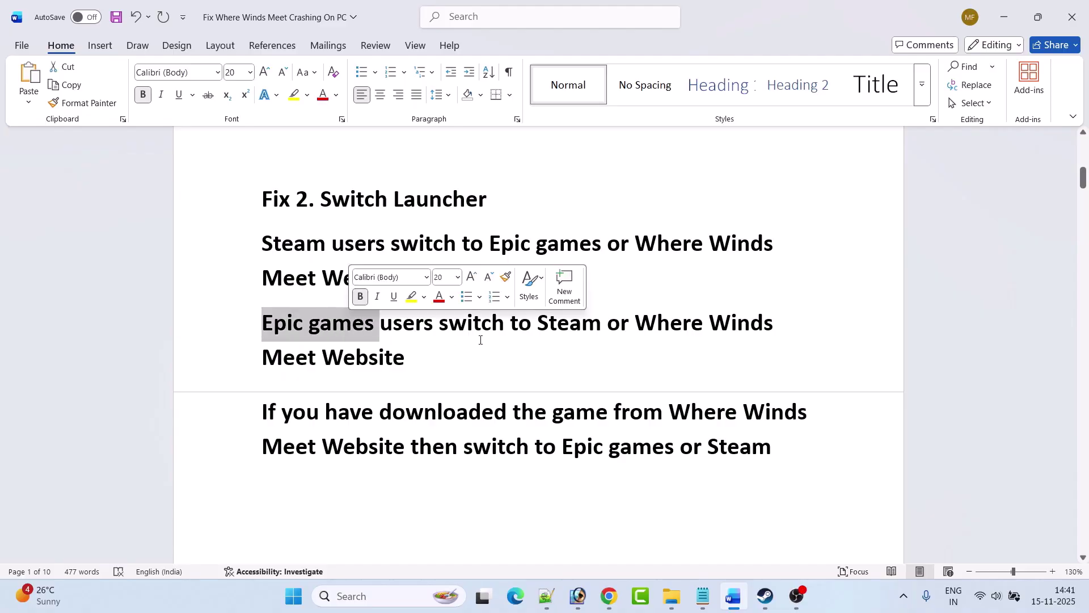
{"action": "left_click", "coordinate": [481, 328]}
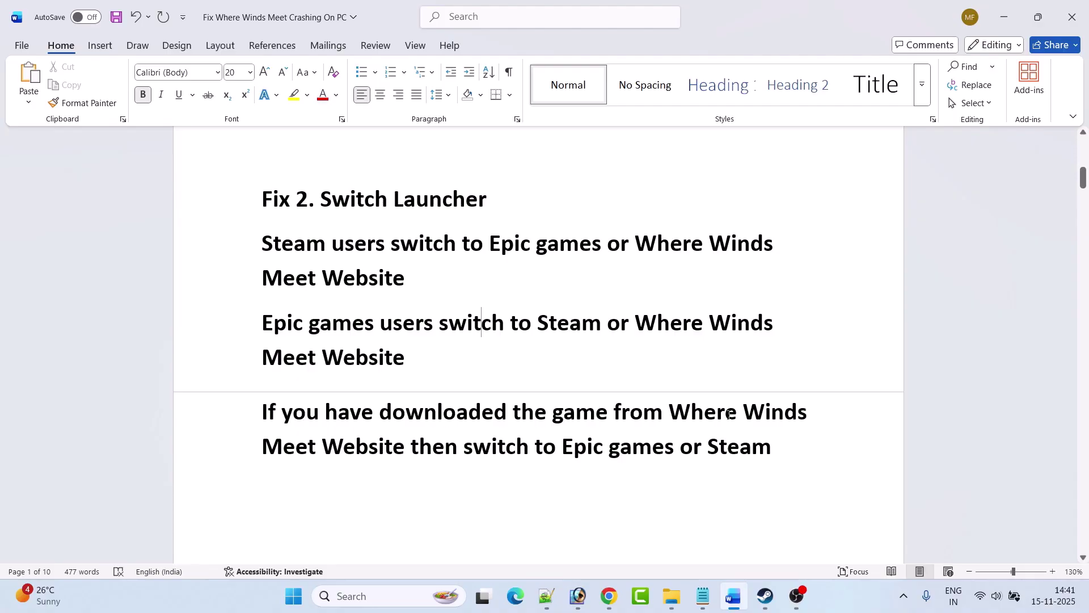
{"action": "left_click", "coordinate": [609, 594]}
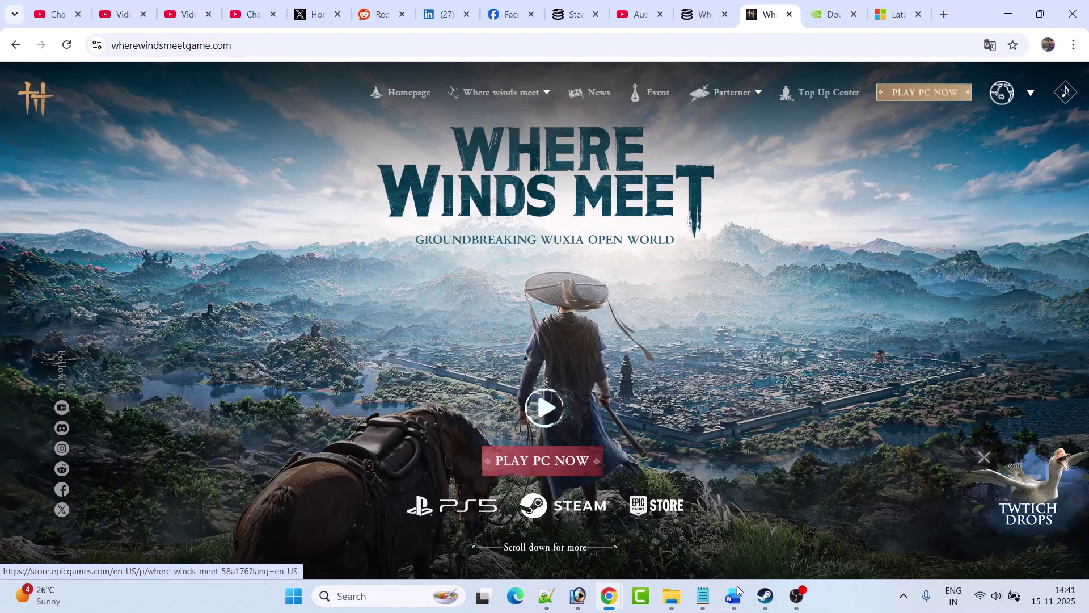
{"action": "key", "text": "alt+Tab"}
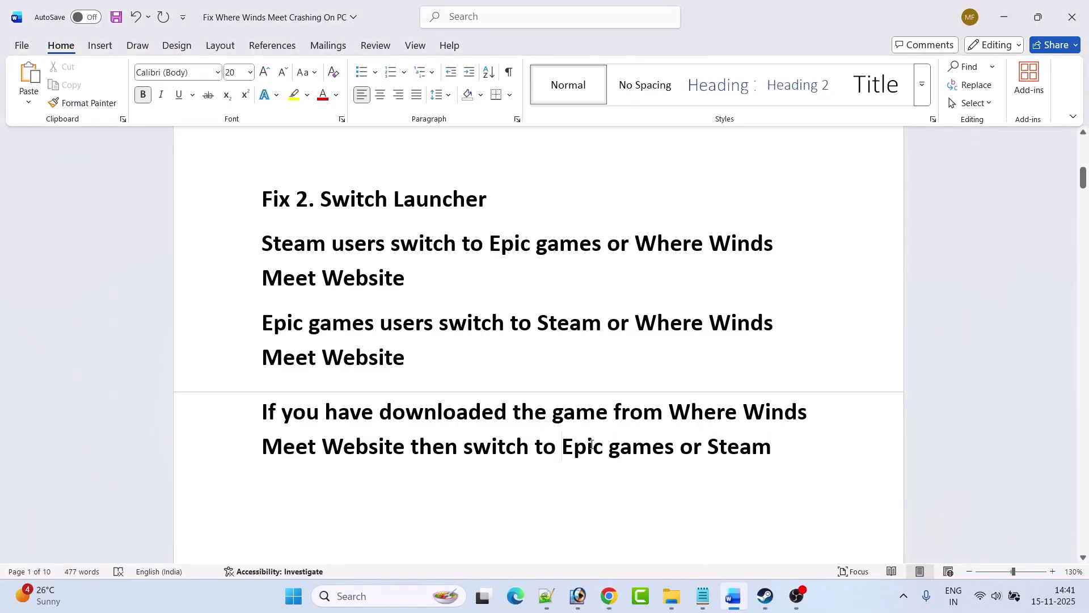
Highlight 'Epic games or Steam' and the 'Switch Launcher' heading, then scroll on to Fix 3
{"action": "left_click_drag", "start_coordinate": [590, 444], "coordinate": [771, 446]}
{"action": "left_click", "coordinate": [497, 447]}
{"action": "left_click", "coordinate": [326, 209]}
{"action": "key", "text": "shift+End"}
{"action": "key", "text": "Down"}
{"action": "left_click_drag", "start_coordinate": [327, 205], "coordinate": [487, 206]}
{"action": "left_click", "coordinate": [502, 392]}
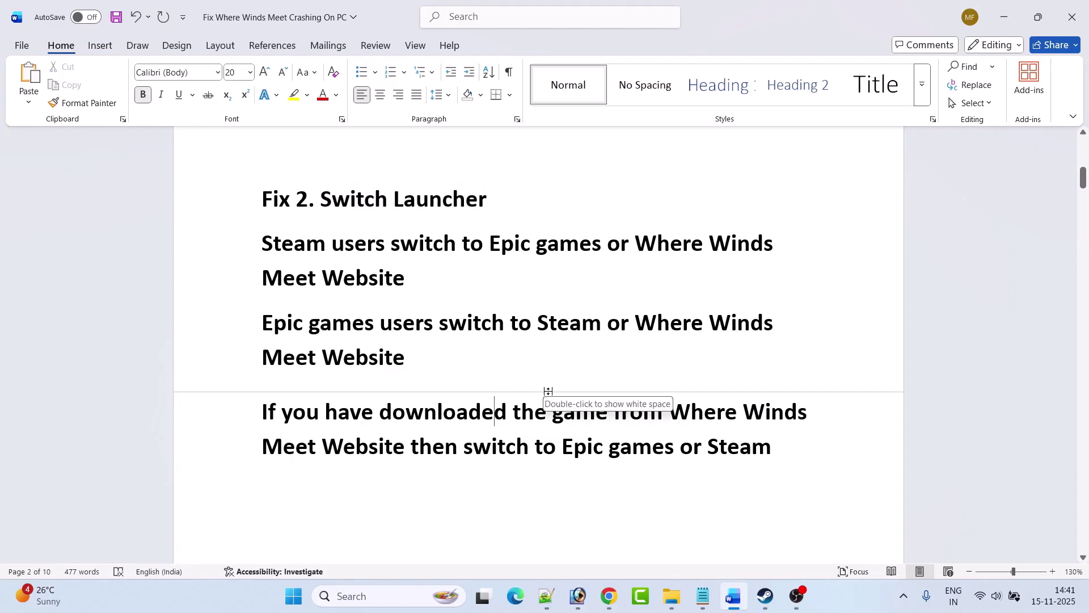
{"action": "scroll", "coordinate": [548, 391], "scroll_direction": "down", "scroll_amount": 5}
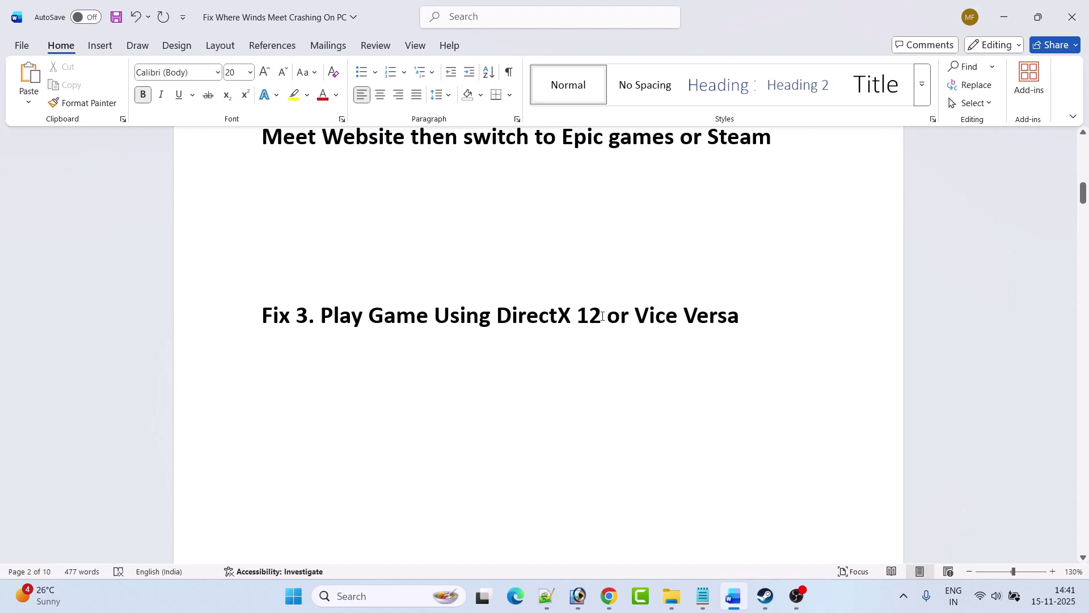
Launch Where Winds Meet from Steam to show its DirectX12 launch option, then return to Word
{"action": "left_click", "coordinate": [765, 595]}
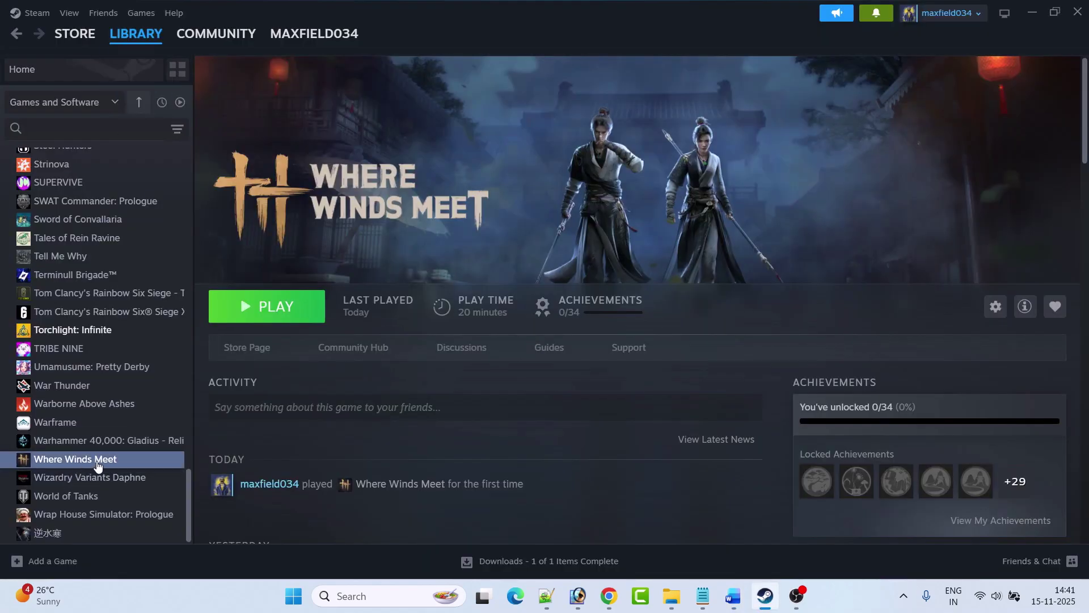
{"action": "left_click", "coordinate": [287, 313]}
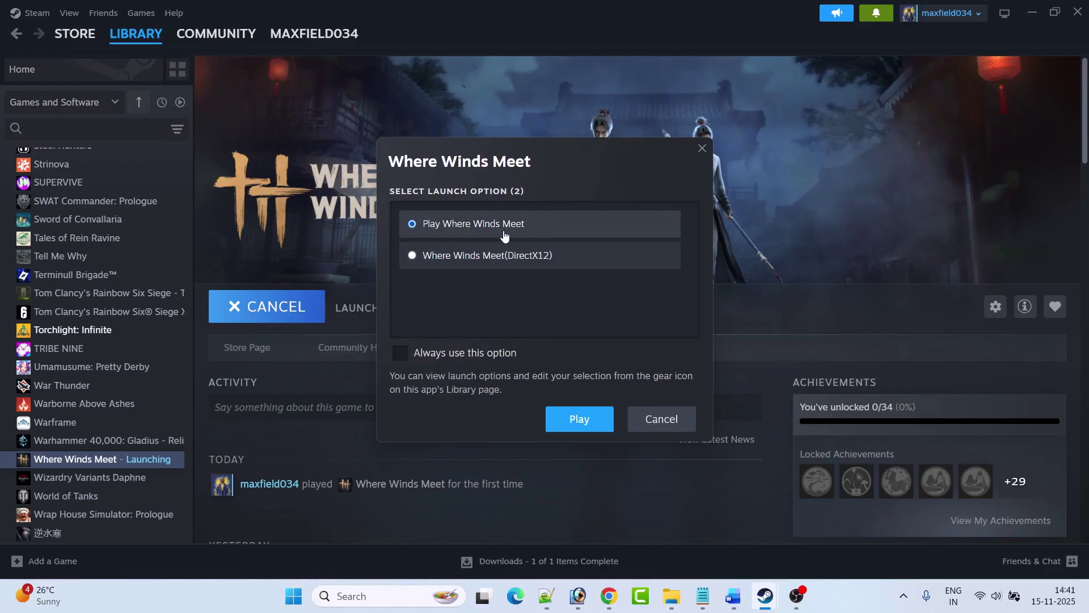
{"action": "left_click", "coordinate": [413, 254]}
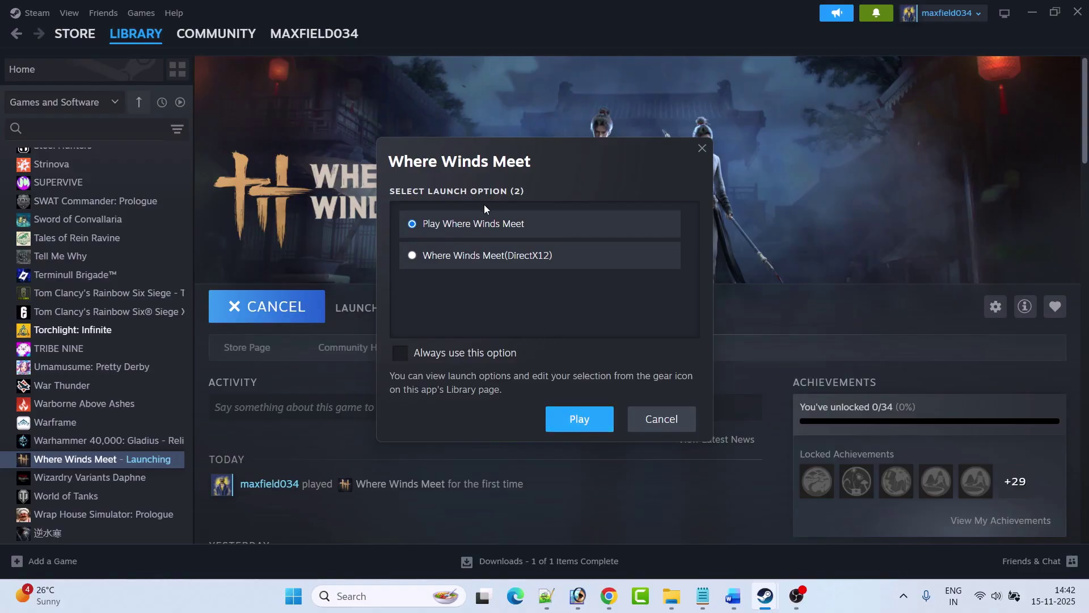
{"action": "key", "text": "alt+Tab"}
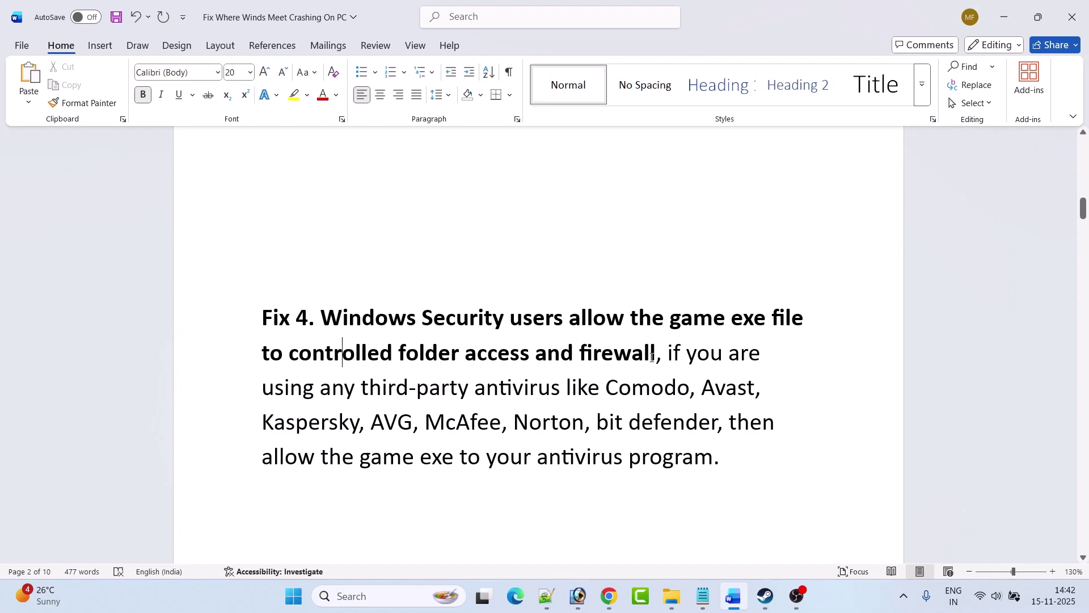
Open Windows Security's Controlled folder access allowed-apps list via ransomware protection, approving the admin prompt
{"action": "left_click", "coordinate": [340, 594]}
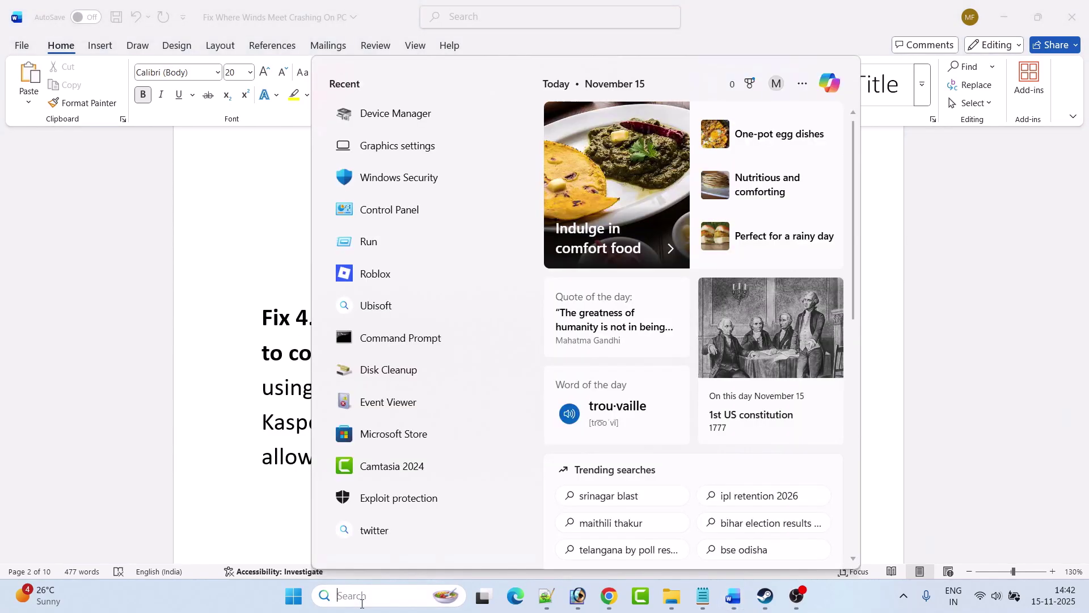
{"action": "type", "text": "windows Security"}
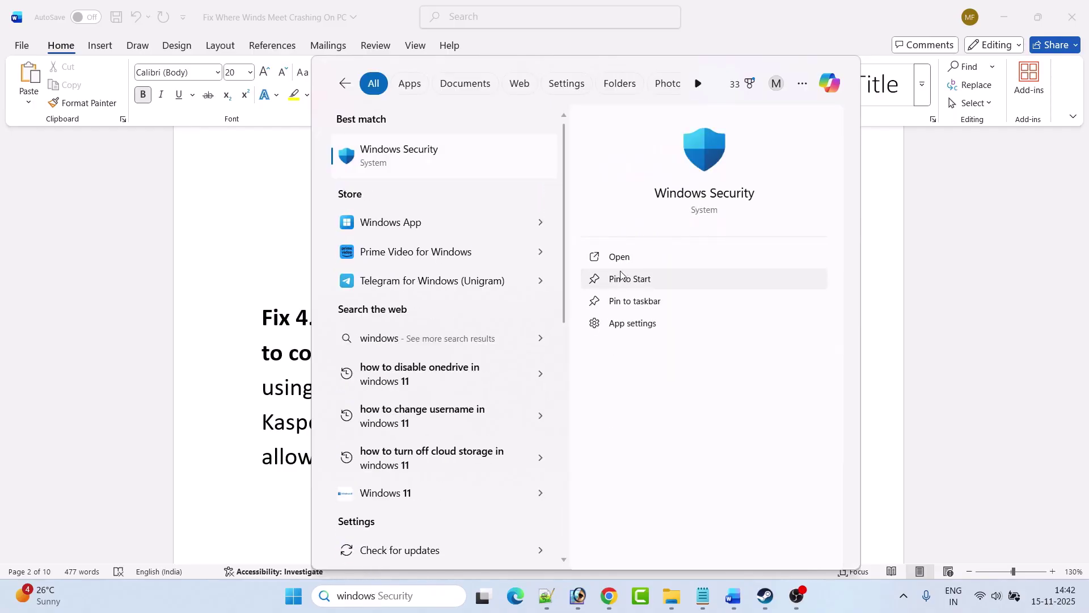
{"action": "left_click", "coordinate": [619, 256]}
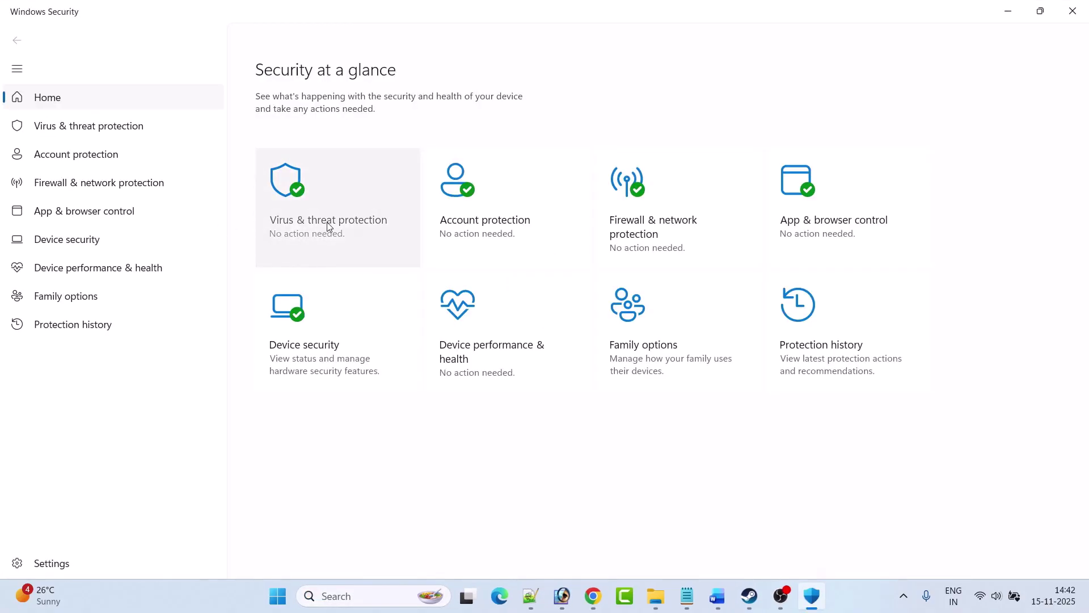
{"action": "left_click", "coordinate": [348, 231]}
{"action": "scroll", "coordinate": [469, 340], "scroll_direction": "down", "scroll_amount": 3}
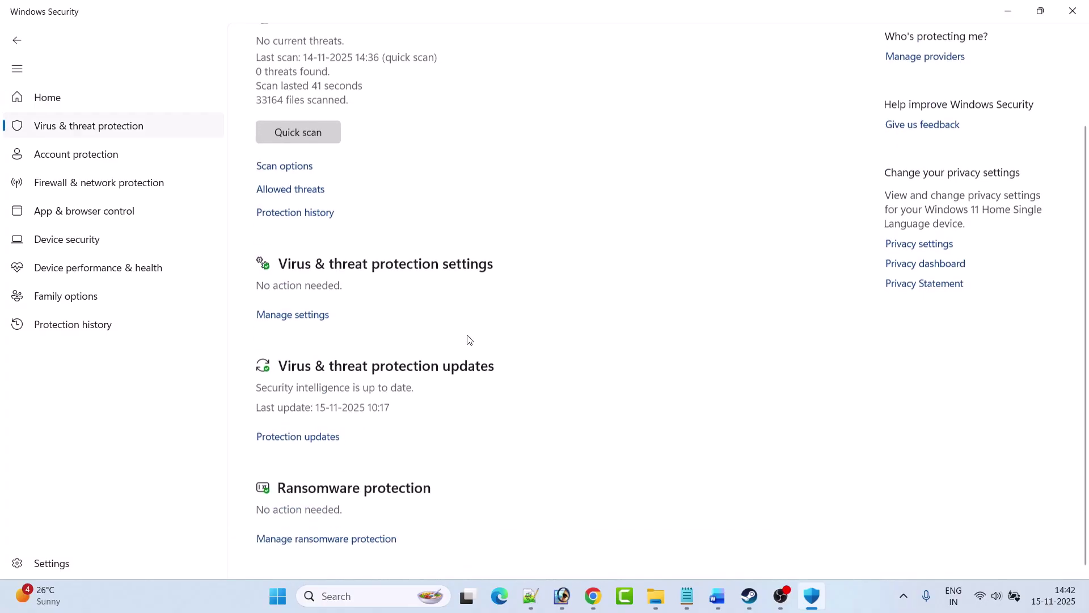
{"action": "left_click", "coordinate": [347, 537]}
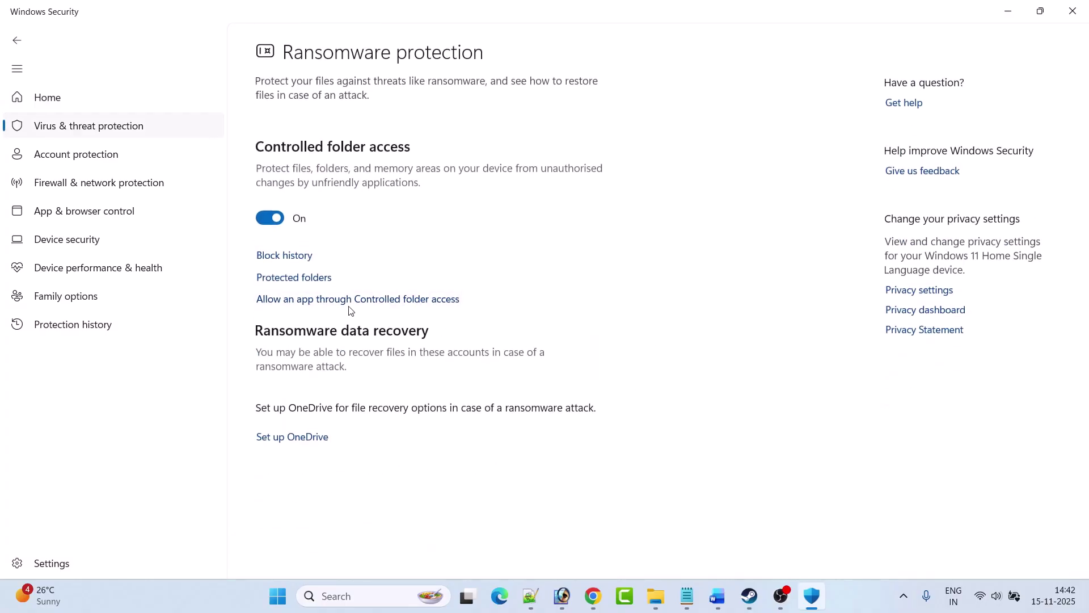
{"action": "left_click", "coordinate": [369, 301]}
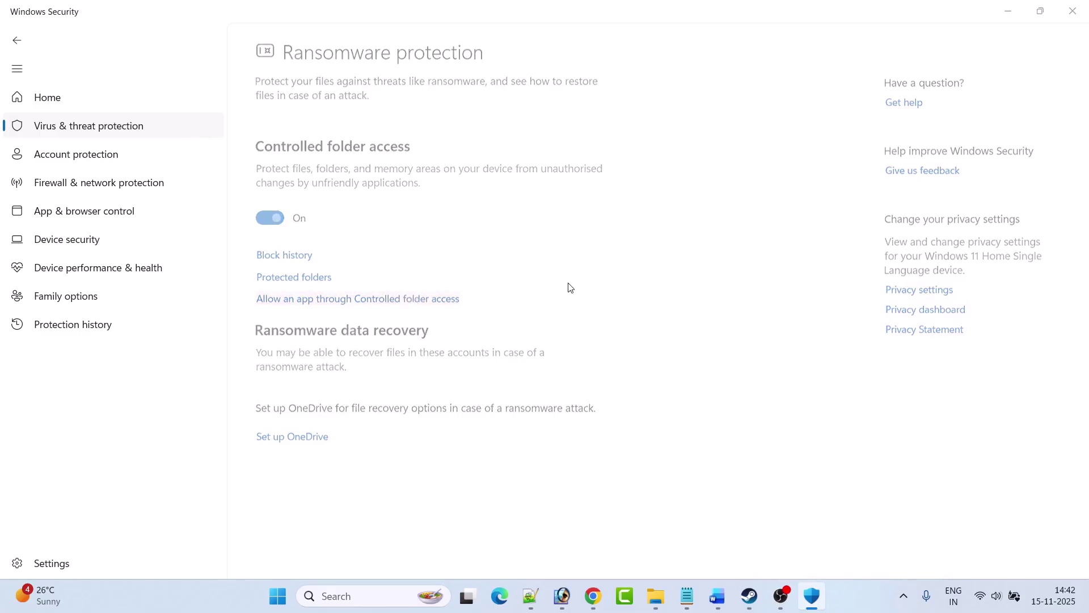
{"action": "left_click", "coordinate": [501, 407]}
{"action": "scroll", "coordinate": [500, 404], "scroll_direction": "down", "scroll_amount": 2}
{"action": "left_click", "coordinate": [279, 46]}
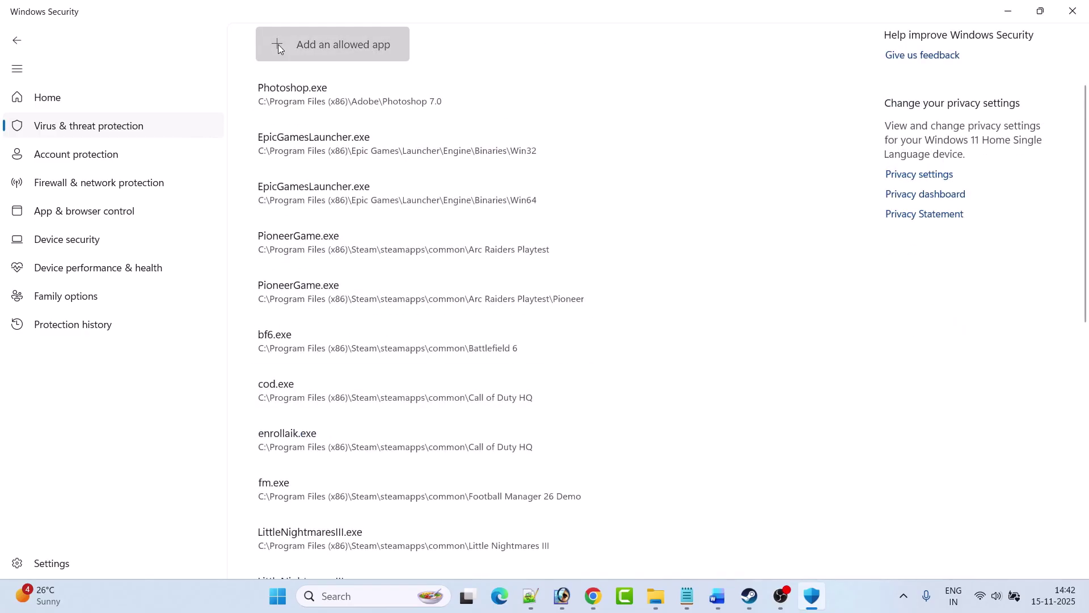
Browse all apps and navigate from C: into Program Files (x86)\Steam\steamapps\common
{"action": "left_click", "coordinate": [342, 102]}
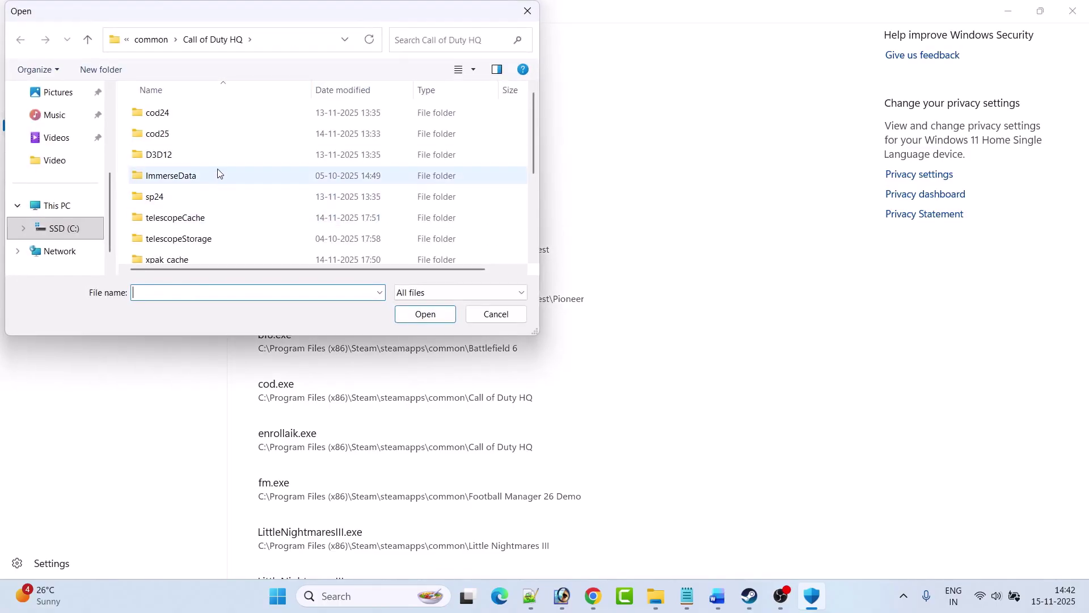
{"action": "key", "text": "alt+Up"}
{"action": "key", "text": "alt+Up"}
{"action": "key", "text": "alt+Up"}
{"action": "key", "text": "alt+Up"}
{"action": "key", "text": "alt+Up"}
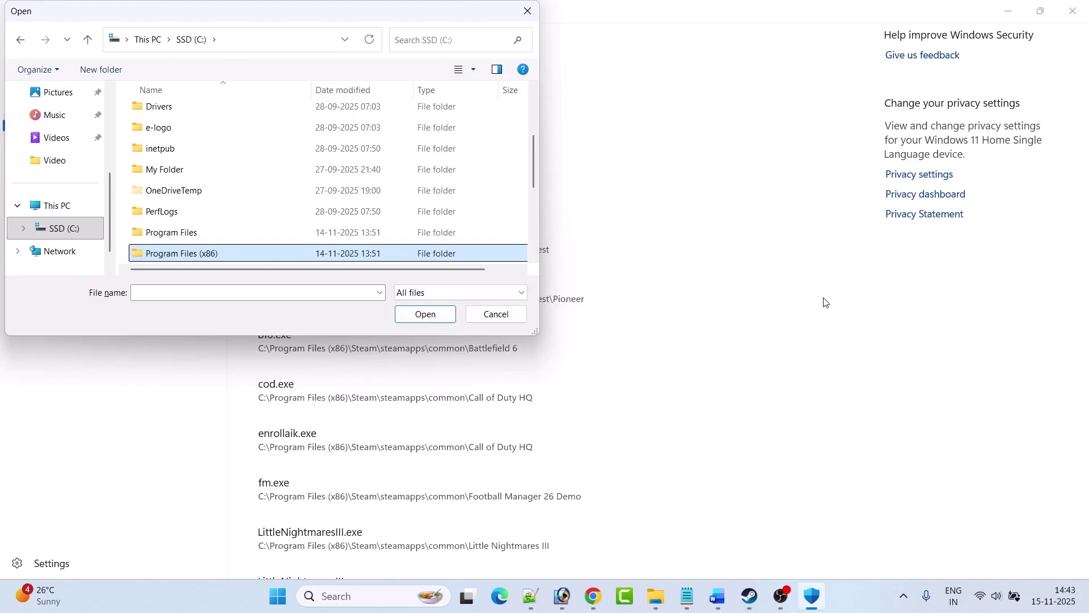
{"action": "key", "text": "Return"}
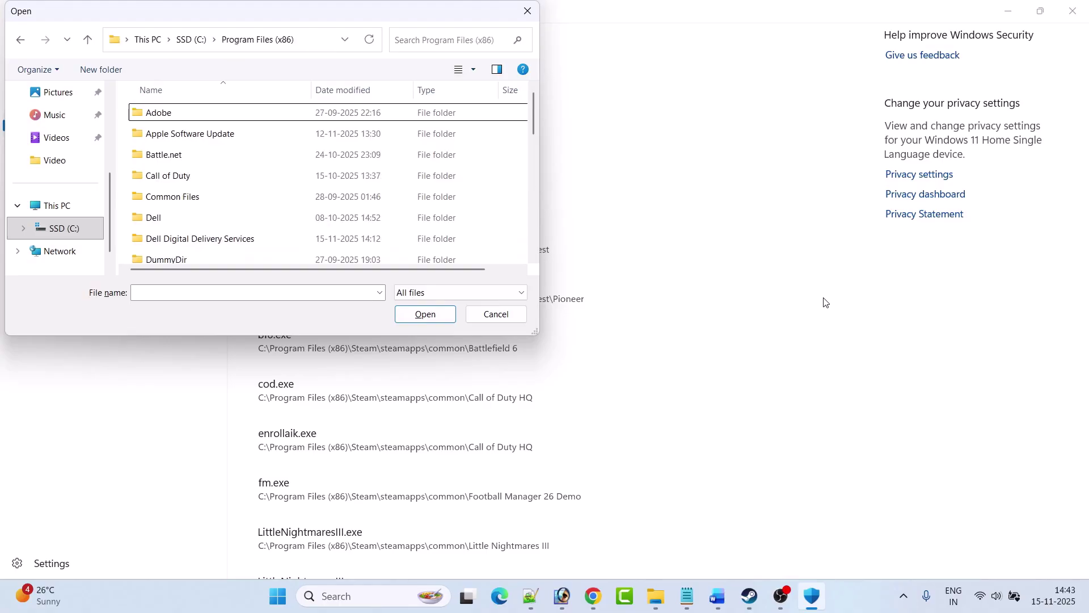
{"action": "type", "text": "steam"}
{"action": "key", "text": "Return"}
{"action": "type", "text": "steamapps"}
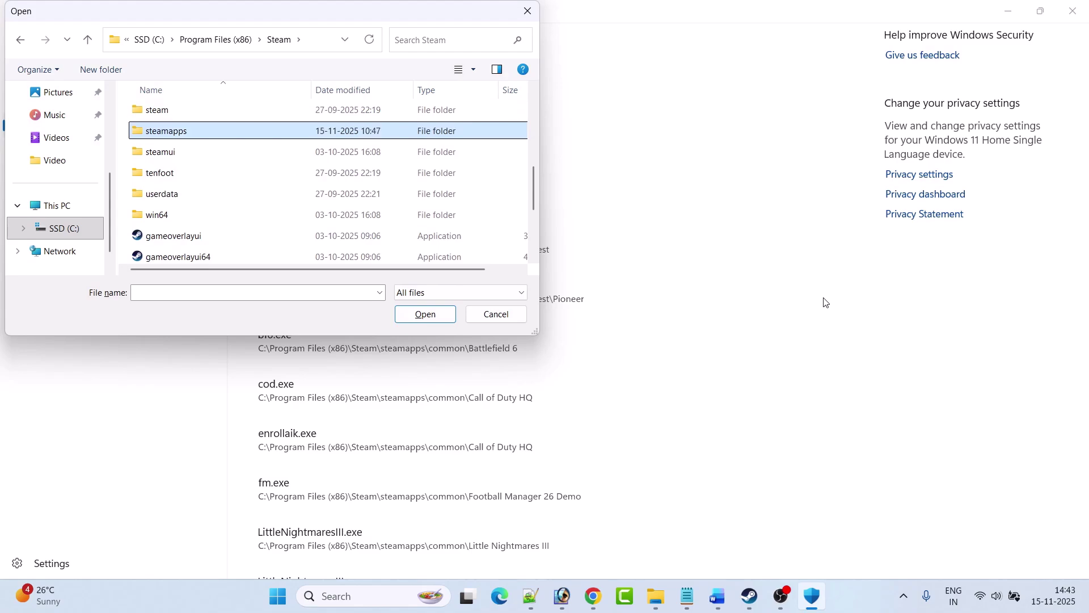
{"action": "key", "text": "Return"}
{"action": "type", "text": "common"}
{"action": "key", "text": "Return"}
Go into Where Winds Meet\Engine\Binaries\Win64r and add wwm as an allowed app
{"action": "type", "text": "w"}
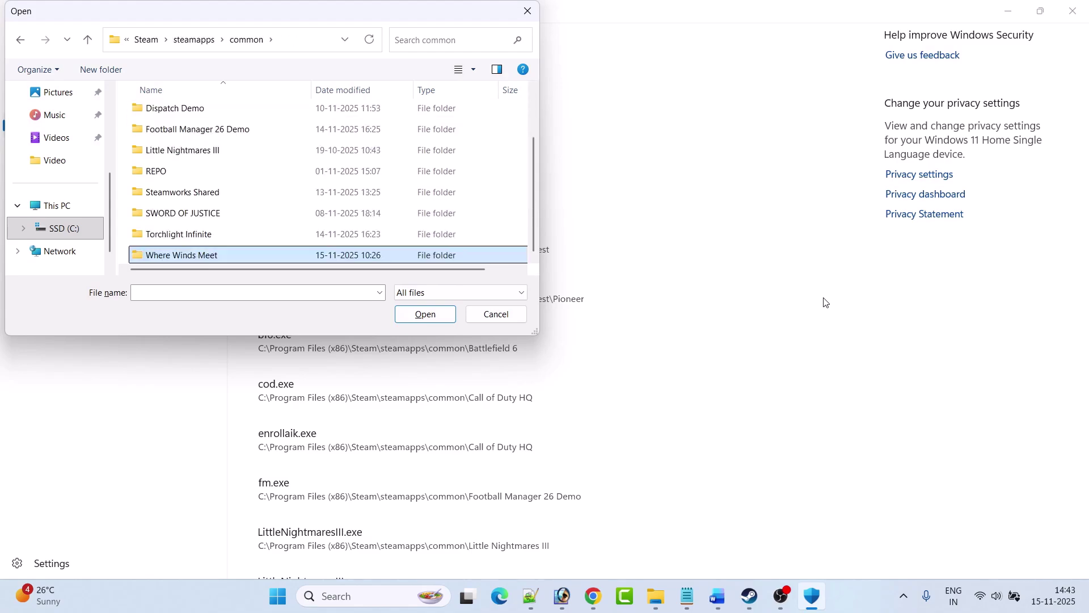
{"action": "key", "text": "Return"}
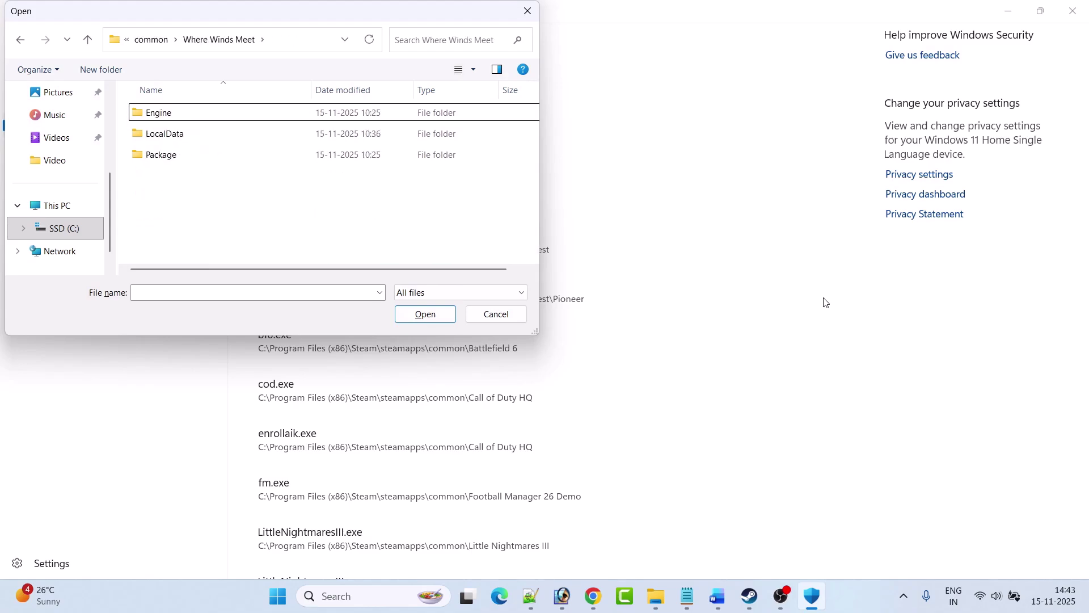
{"action": "type", "text": "e"}
{"action": "key", "text": "Return"}
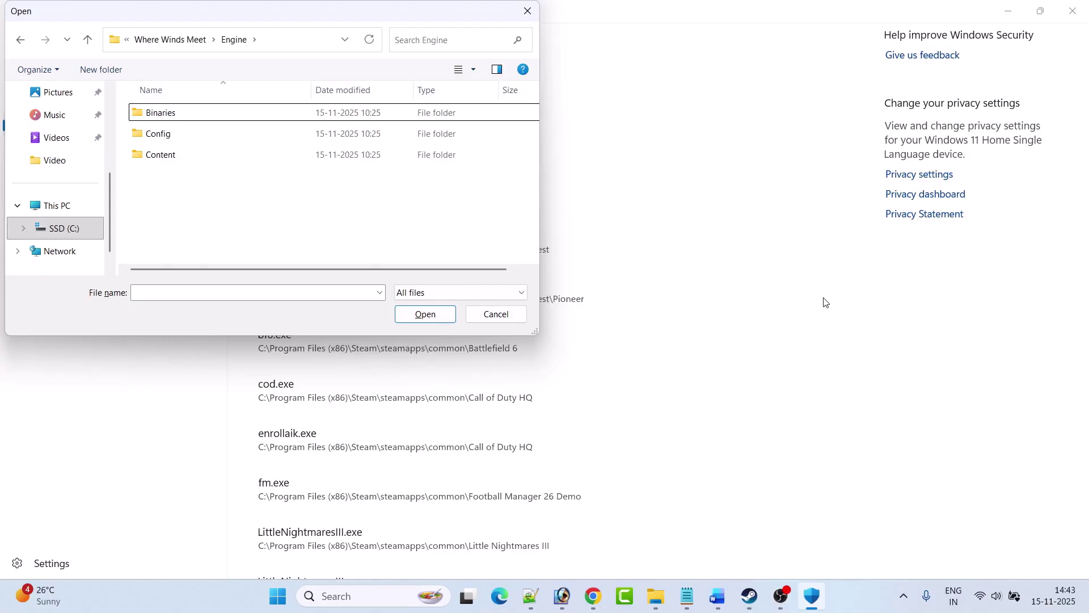
{"action": "type", "text": "b"}
{"action": "key", "text": "Return"}
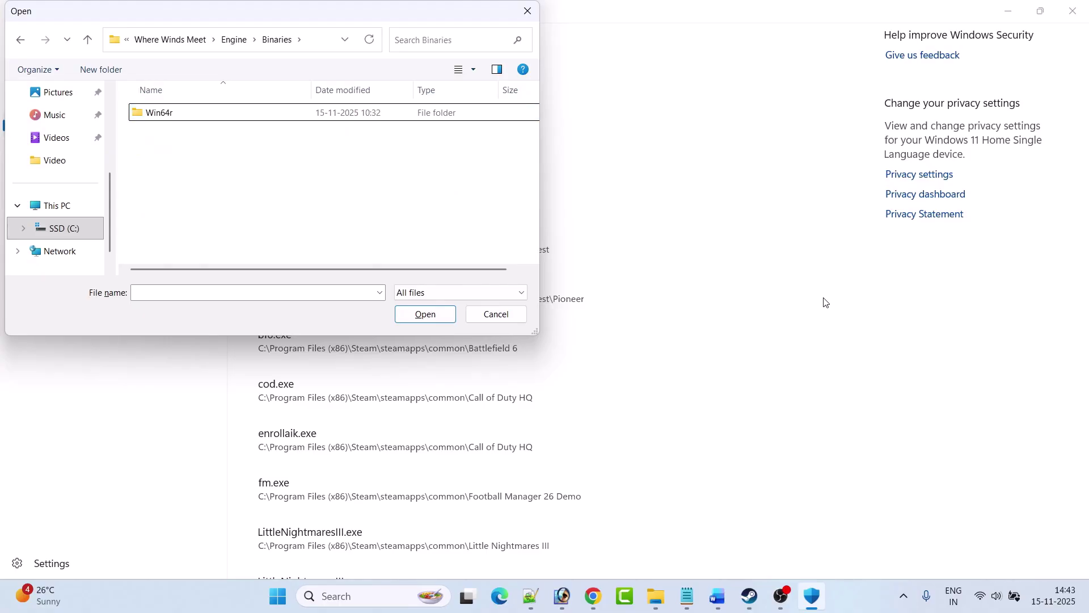
{"action": "type", "text": "w"}
{"action": "key", "text": "Return"}
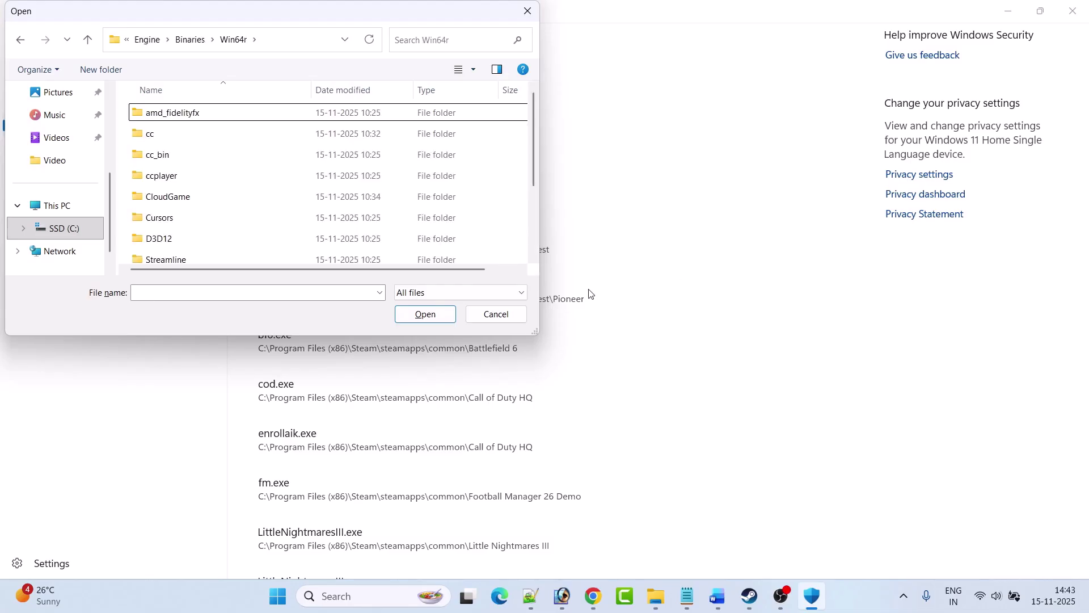
{"action": "scroll", "coordinate": [285, 214], "scroll_direction": "down", "scroll_amount": 2}
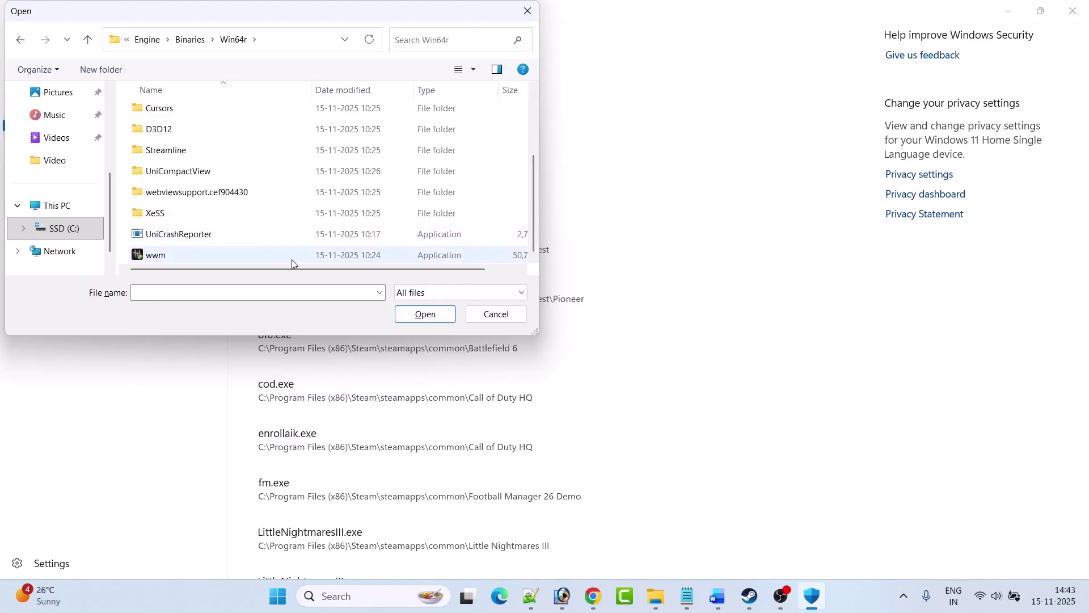
{"action": "left_click", "coordinate": [162, 256]}
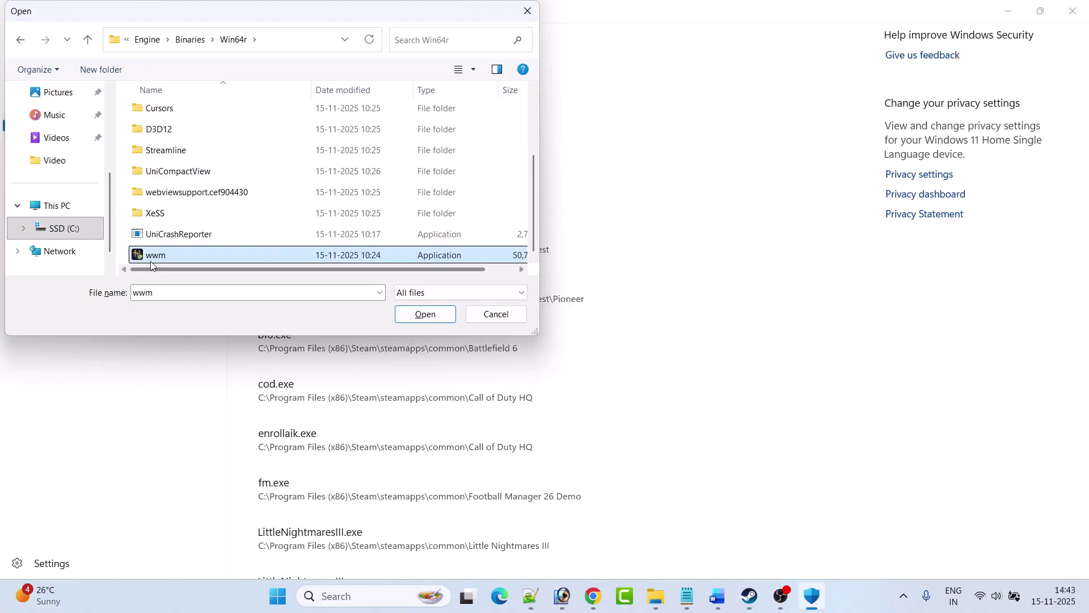
{"action": "left_click", "coordinate": [430, 321]}
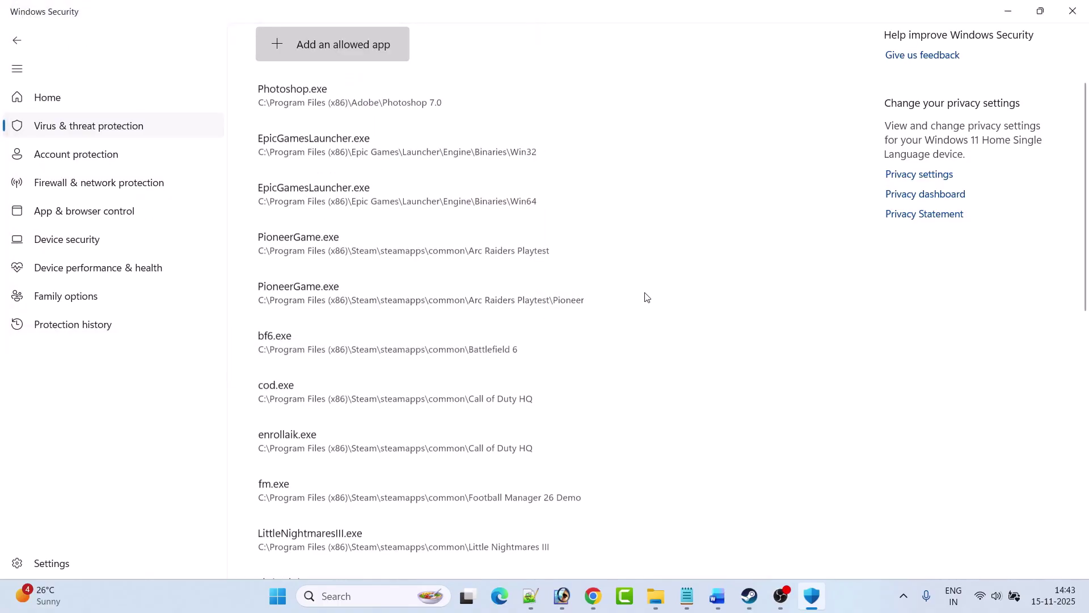
Open the firewall's allowed-apps list from Home, unlock it with Change settings, and start adding another app
{"action": "left_click", "coordinate": [19, 41]}
{"action": "left_click", "coordinate": [18, 41]}
{"action": "left_click", "coordinate": [18, 40]}
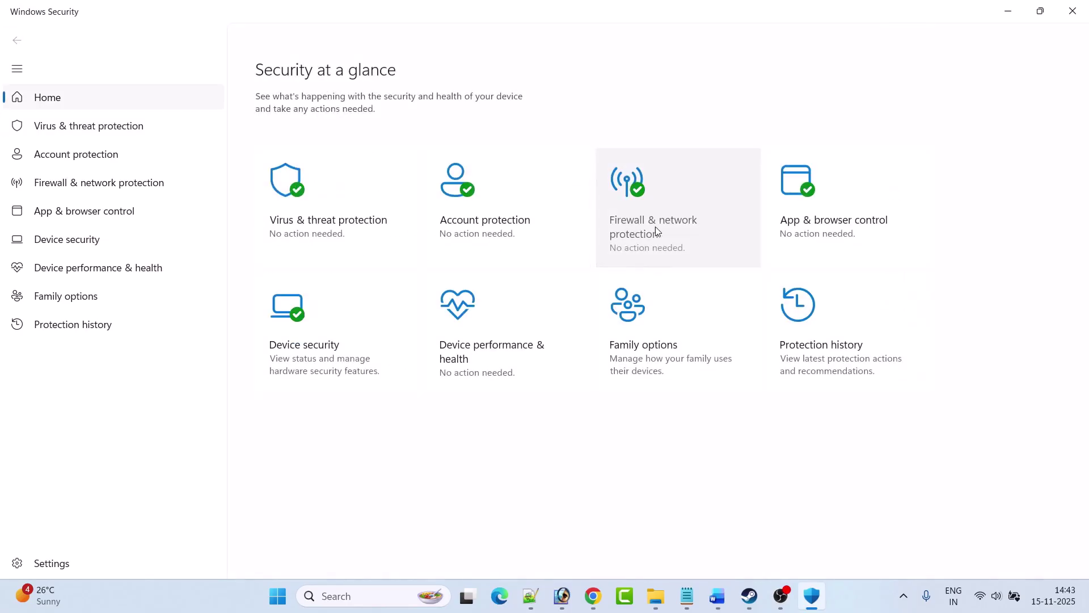
{"action": "left_click", "coordinate": [681, 238]}
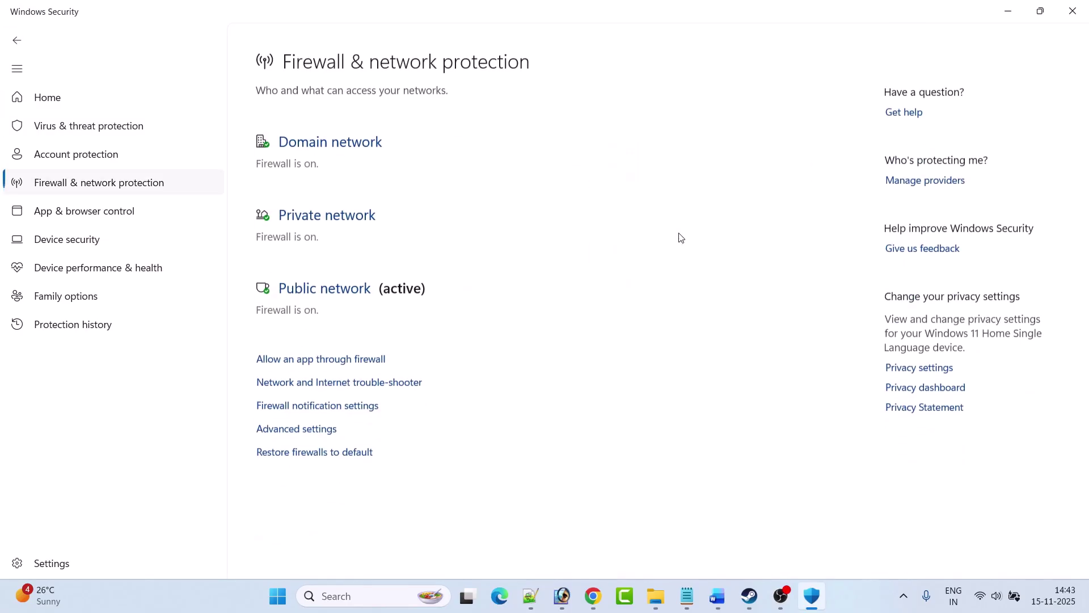
{"action": "left_click", "coordinate": [357, 350]}
{"action": "left_click", "coordinate": [719, 109]}
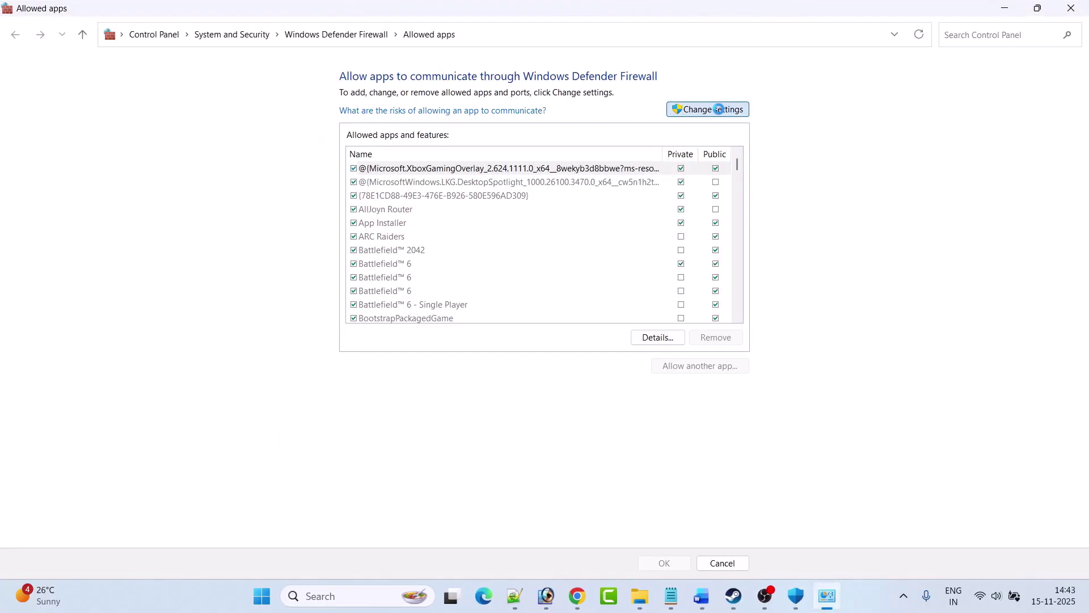
{"action": "left_click", "coordinate": [714, 364]}
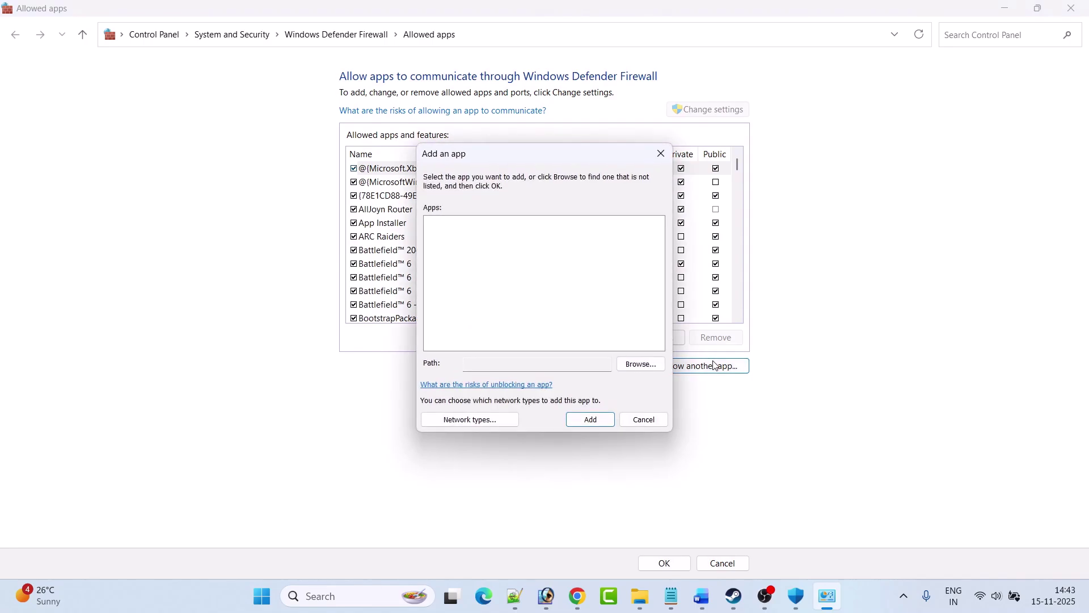
Browse for a program and navigate from C: into Program Files (x86)\Steam\steamapps\common
{"action": "left_click", "coordinate": [640, 363]}
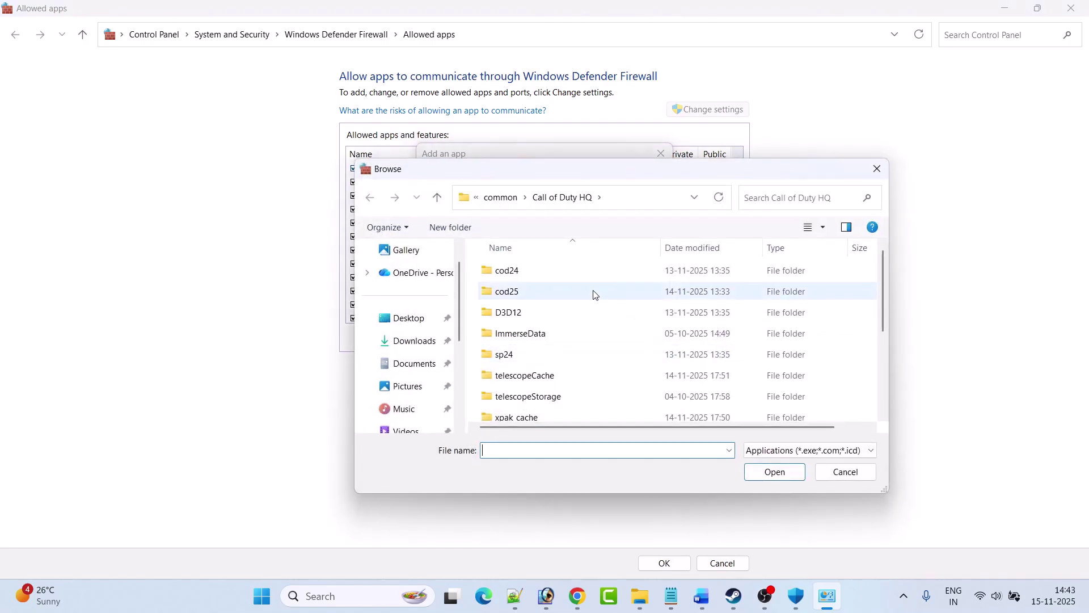
{"action": "left_click", "coordinate": [501, 203]}
{"action": "left_click", "coordinate": [502, 206]}
{"action": "left_click", "coordinate": [501, 203]}
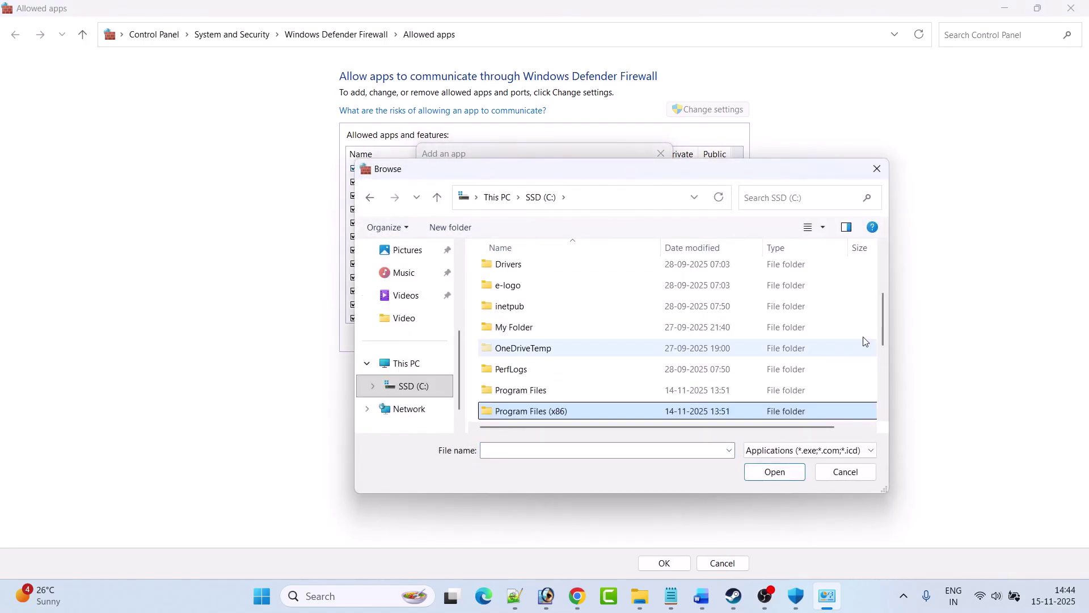
{"action": "key", "text": "Return"}
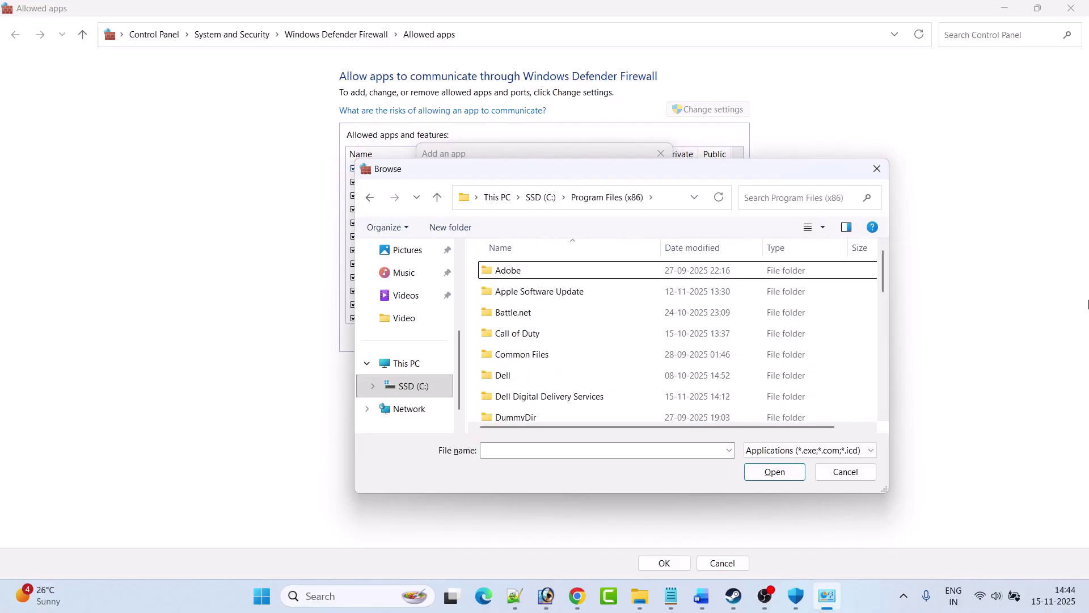
{"action": "key", "text": "s"}
{"action": "key", "text": "Return"}
{"action": "key", "text": "s"}
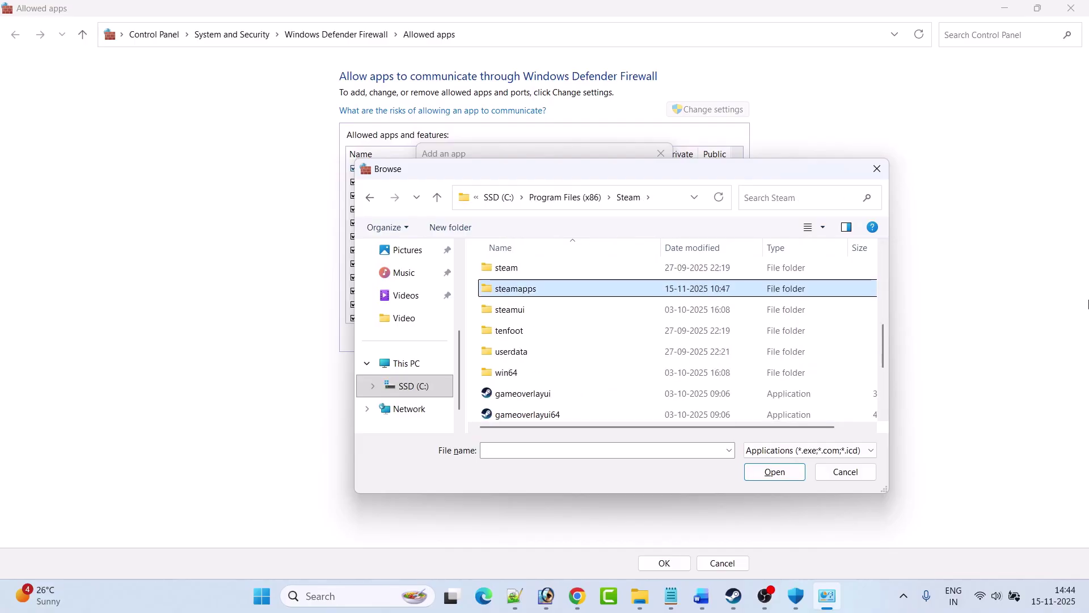
{"action": "key", "text": "Return"}
{"action": "key", "text": "c"}
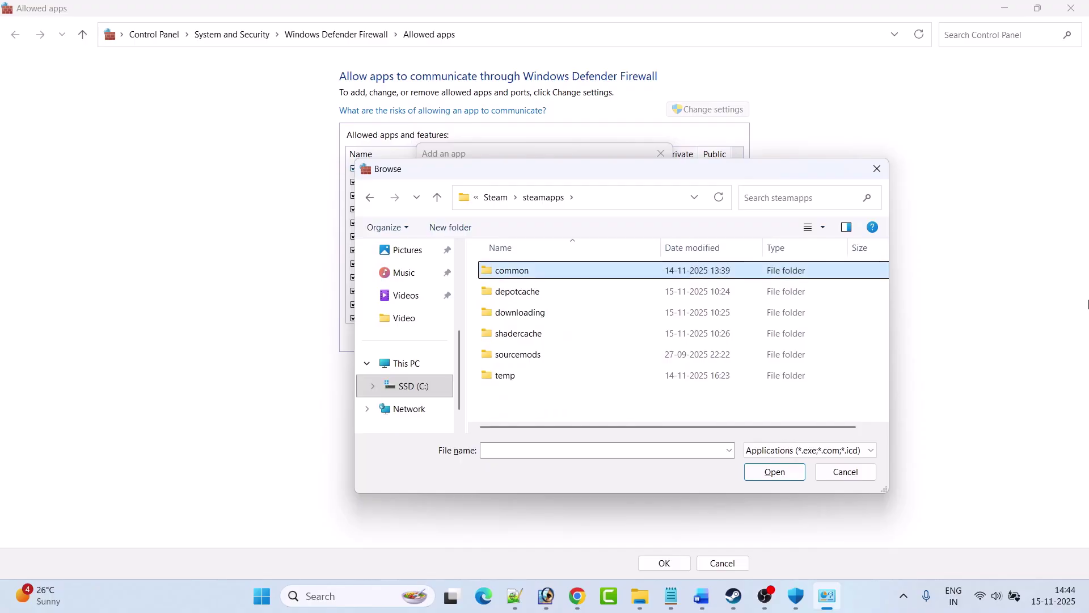
{"action": "key", "text": "Return"}
Go into Where Winds Meet\Engine\Binaries\Win64r and load wwm as the app to allow
{"action": "key", "text": "w"}
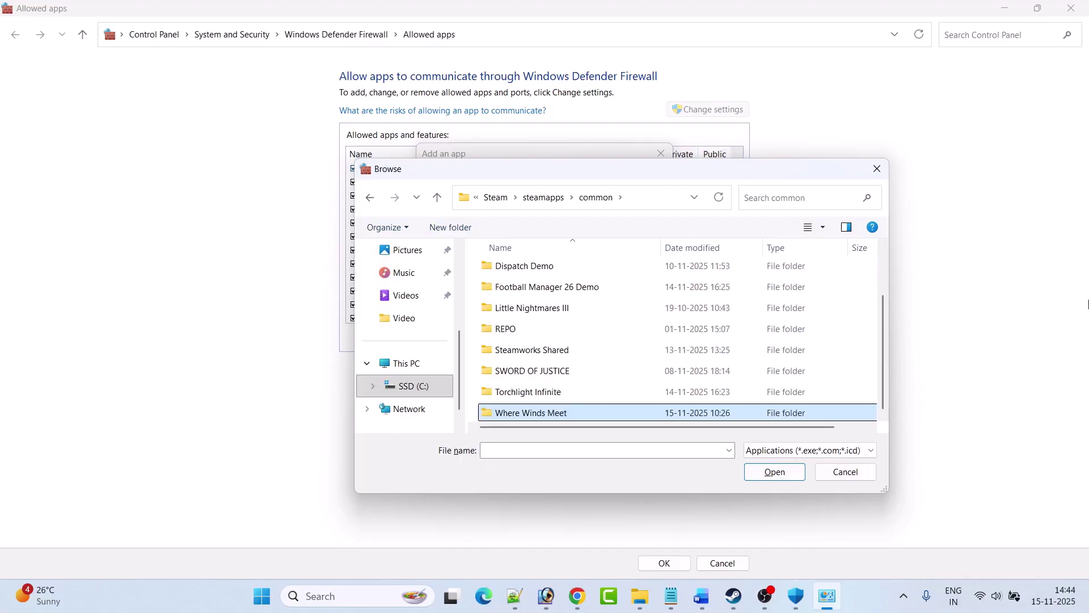
{"action": "key", "text": "Return"}
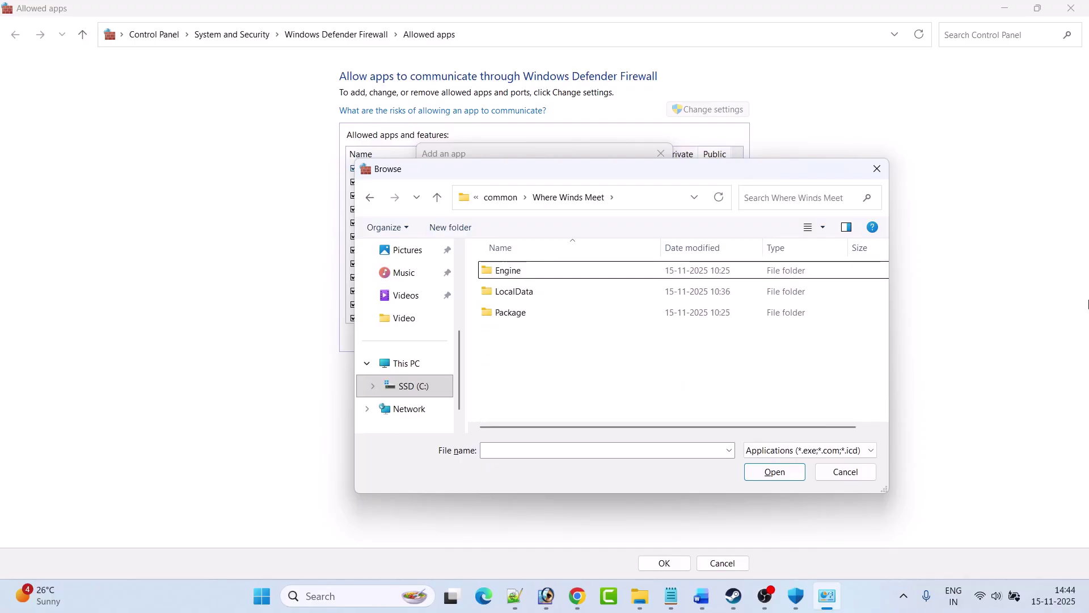
{"action": "key", "text": "e"}
{"action": "key", "text": "Return"}
{"action": "key", "text": "b"}
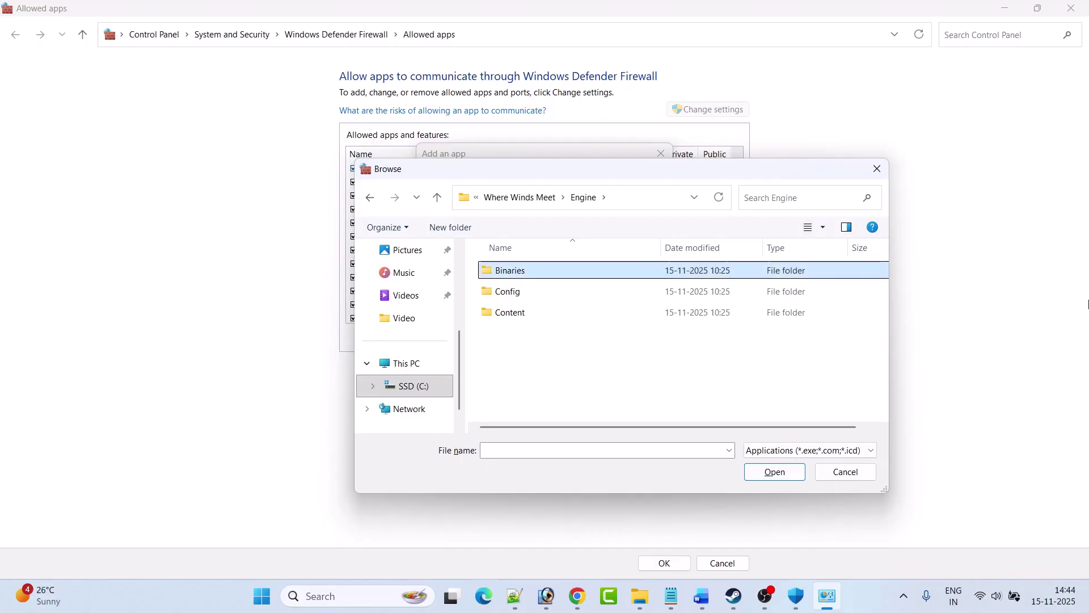
{"action": "key", "text": "Return"}
{"action": "key", "text": "w"}
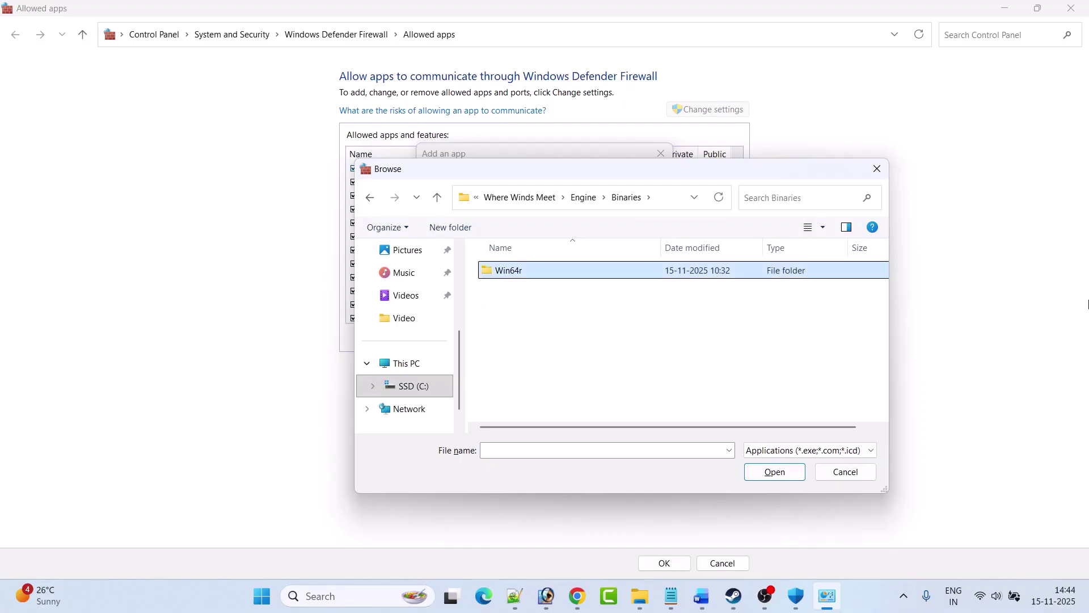
{"action": "key", "text": "Return"}
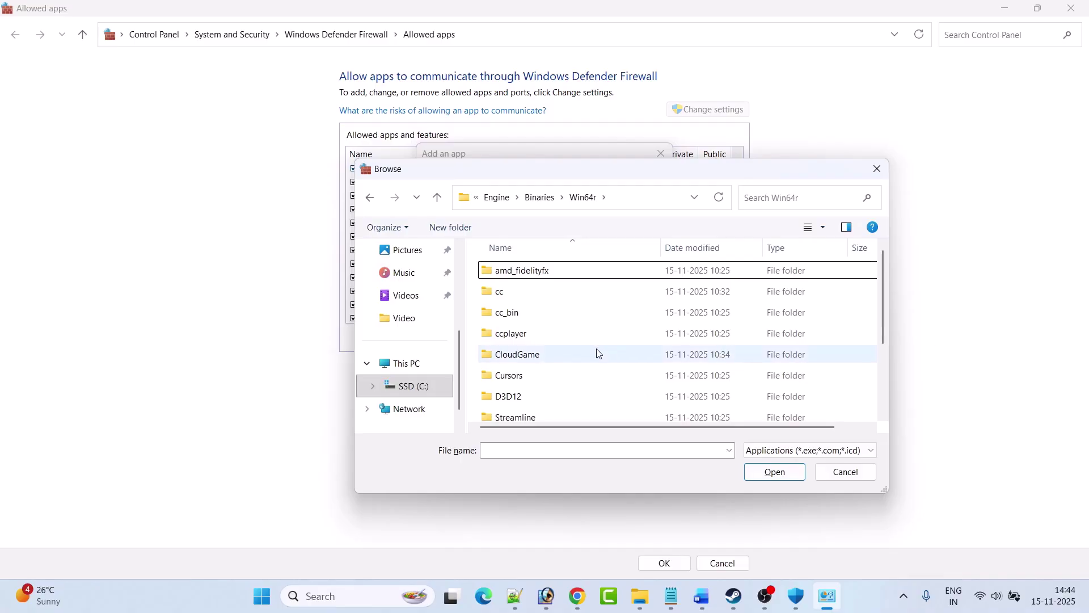
{"action": "scroll", "coordinate": [595, 352], "scroll_direction": "down", "scroll_amount": 2}
{"action": "left_click", "coordinate": [515, 415]}
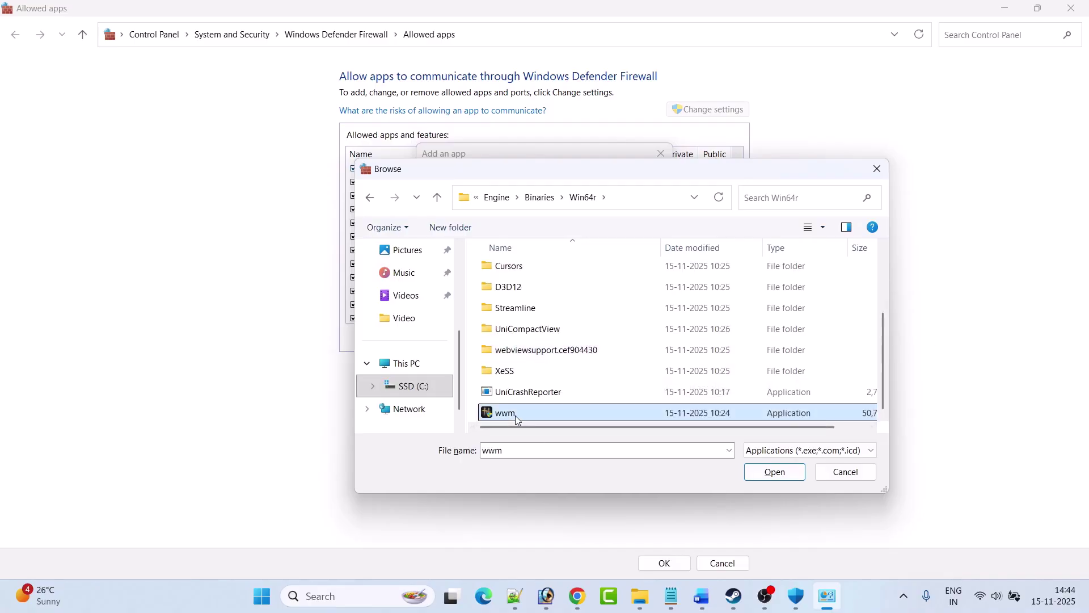
{"action": "left_click", "coordinate": [777, 472]}
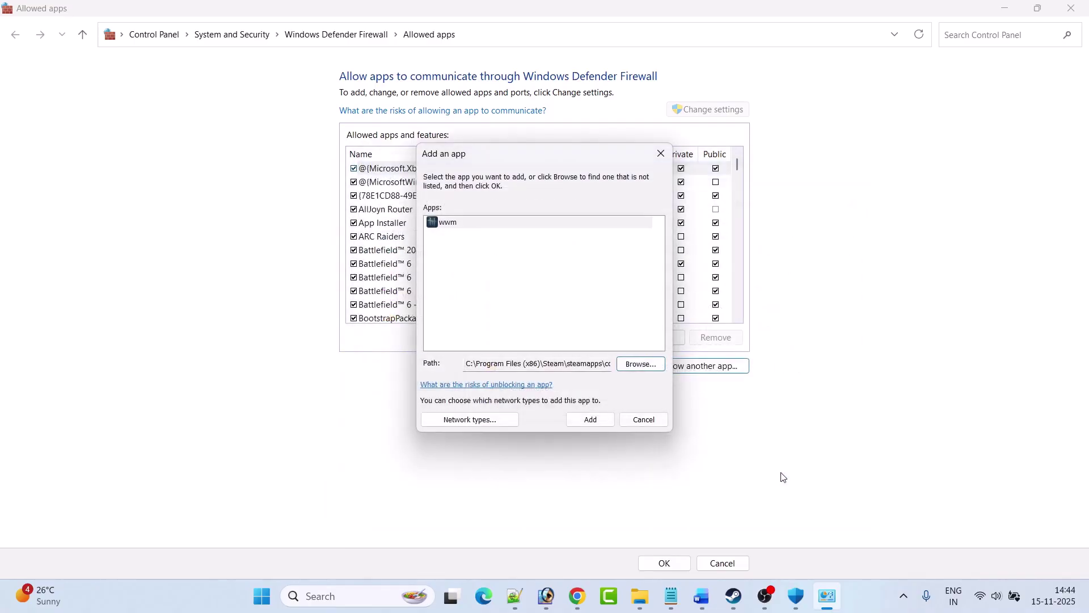
Try adding wwm, dismiss the already-in-list error, cancel, and close the allowed apps window with OK
{"action": "left_click", "coordinate": [600, 425]}
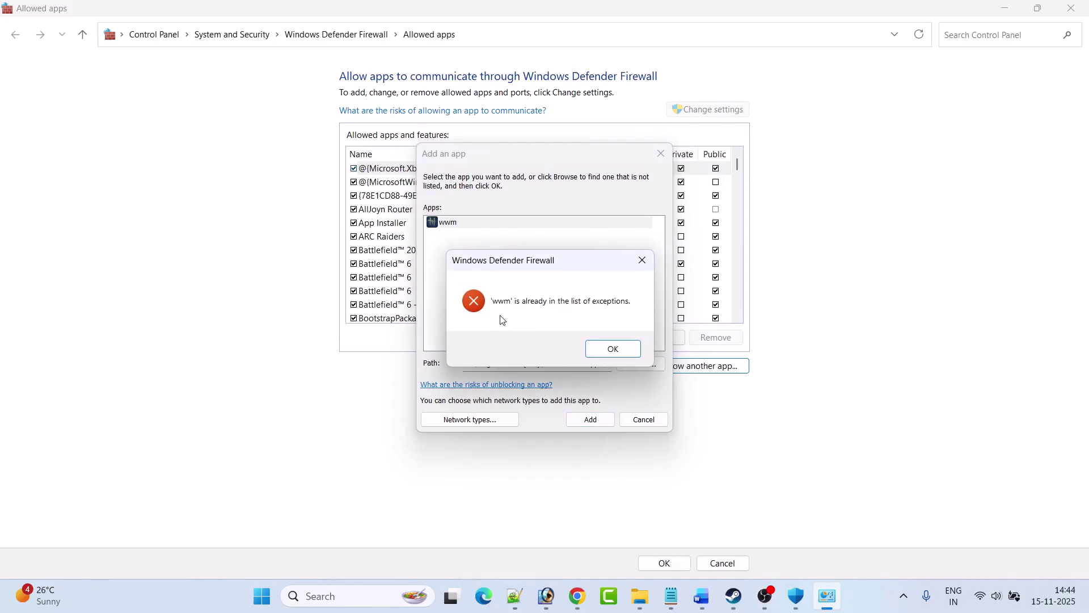
{"action": "left_click", "coordinate": [617, 350]}
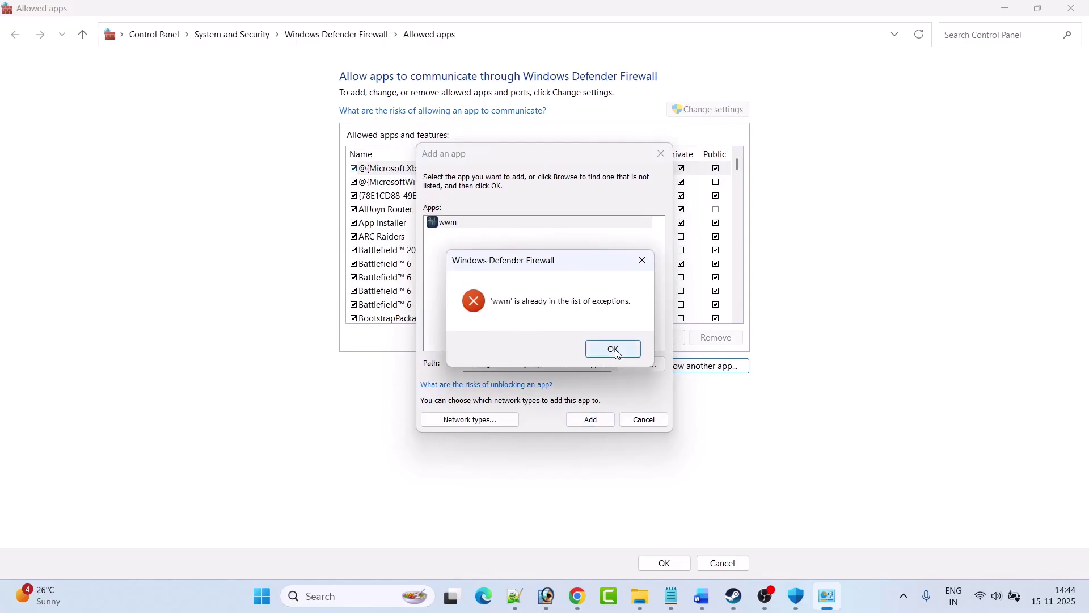
{"action": "left_click", "coordinate": [643, 420]}
{"action": "left_click", "coordinate": [664, 563]}
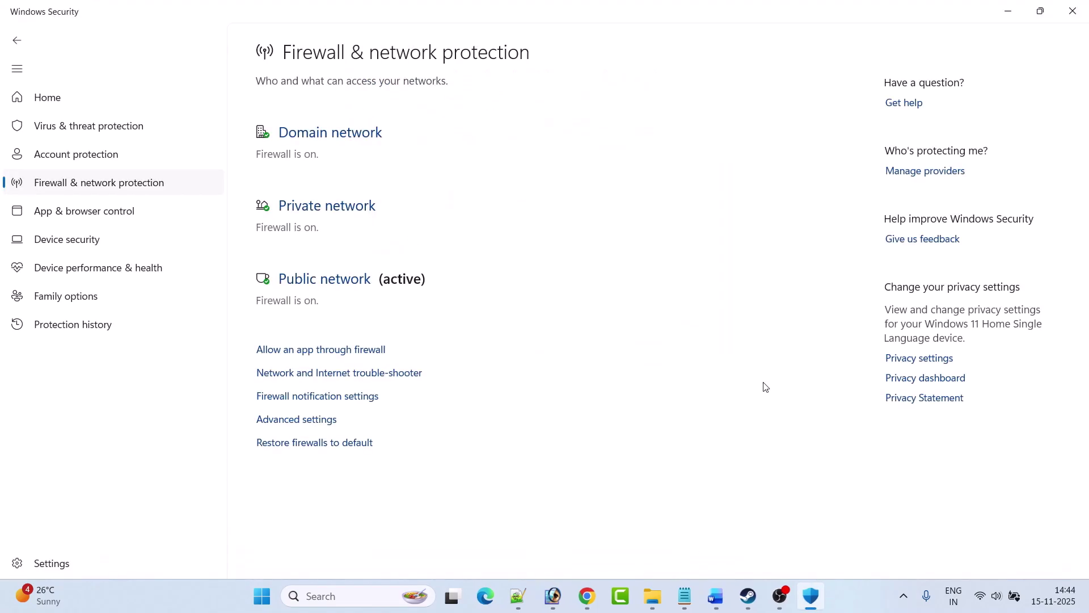
Type ESET after 'bit defender,' in Fix 4's antivirus list and scroll down to Fix 5
{"action": "left_click", "coordinate": [748, 596]}
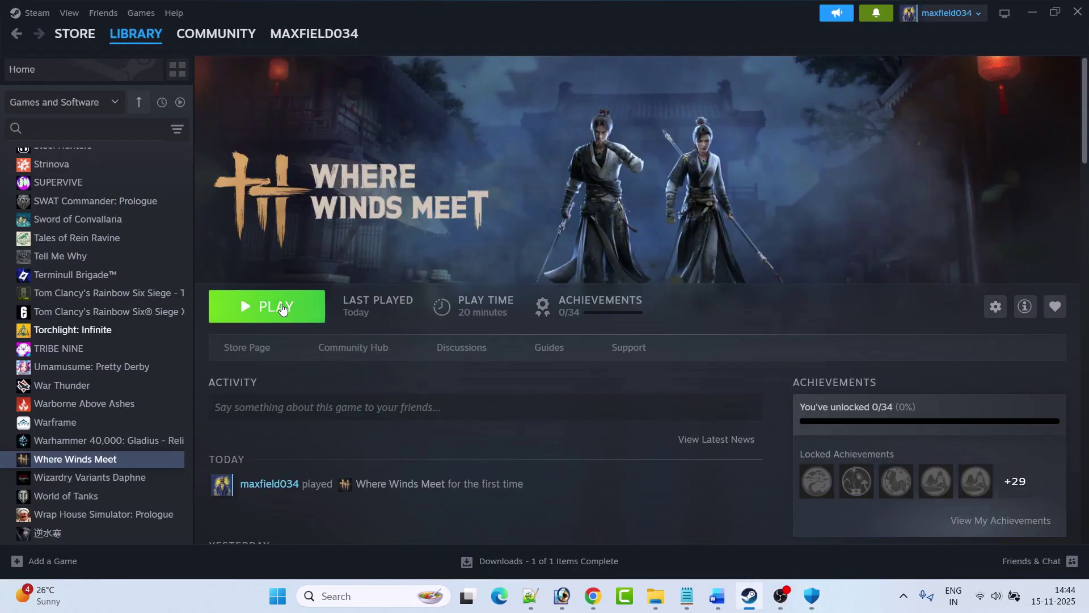
{"action": "left_click", "coordinate": [718, 596]}
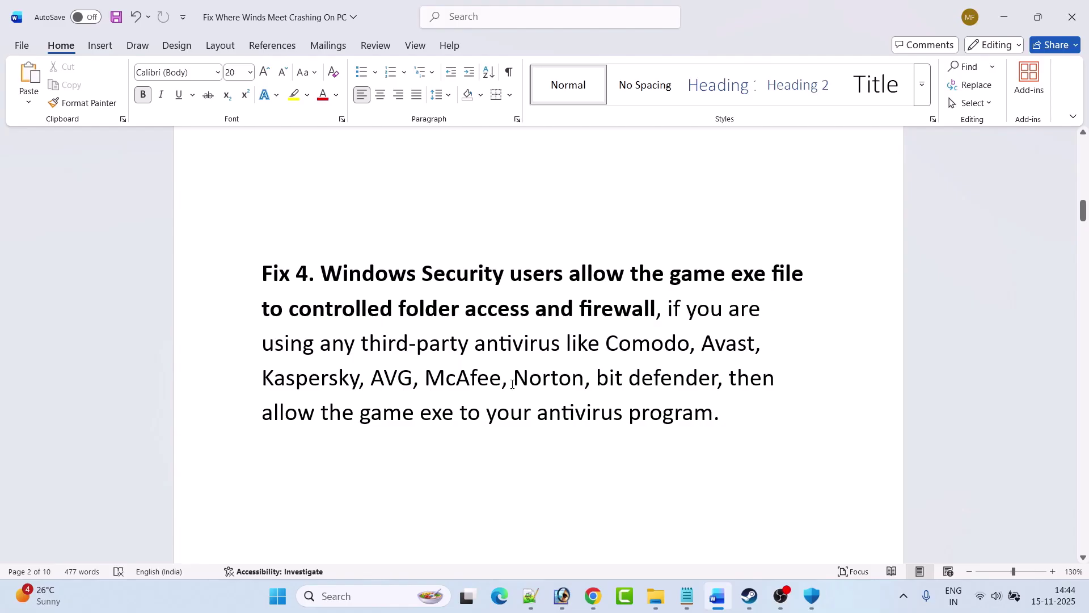
{"action": "left_click", "coordinate": [722, 378]}
{"action": "type", "text": "ESET"}
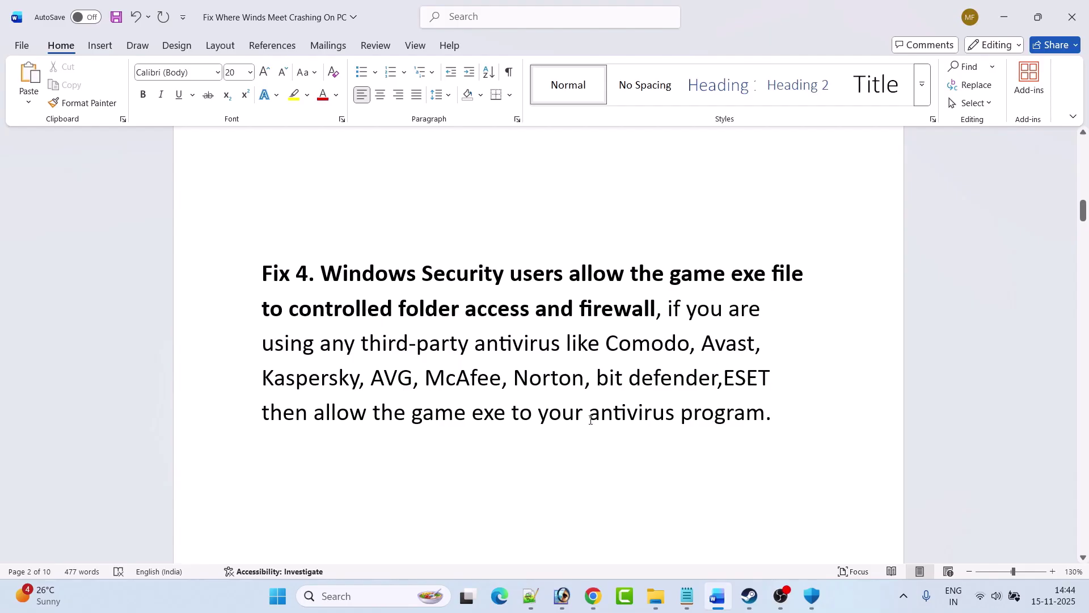
{"action": "scroll", "coordinate": [659, 430], "scroll_direction": "down", "scroll_amount": 6}
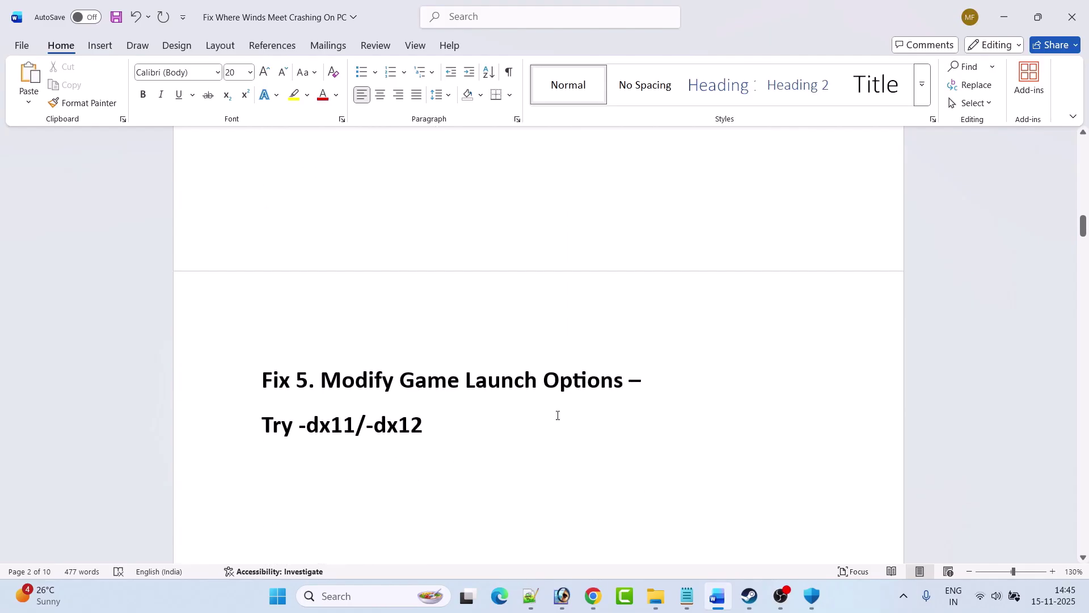
{"action": "left_click", "coordinate": [750, 596]}
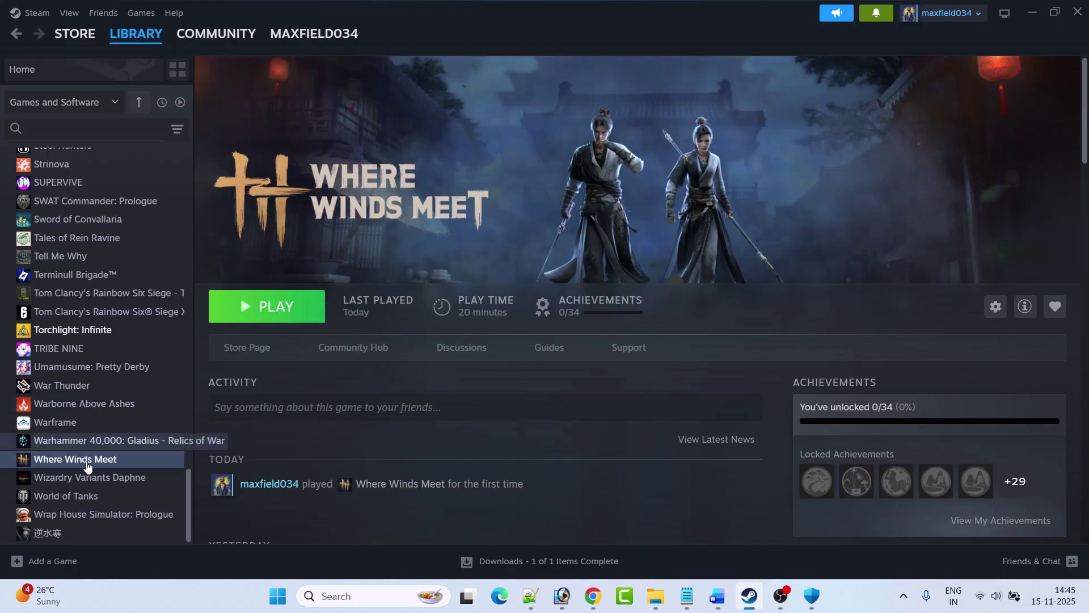
Enter -dx11 in Where Winds Meet's Steam launch options and close the properties
{"action": "right_click", "coordinate": [167, 461]}
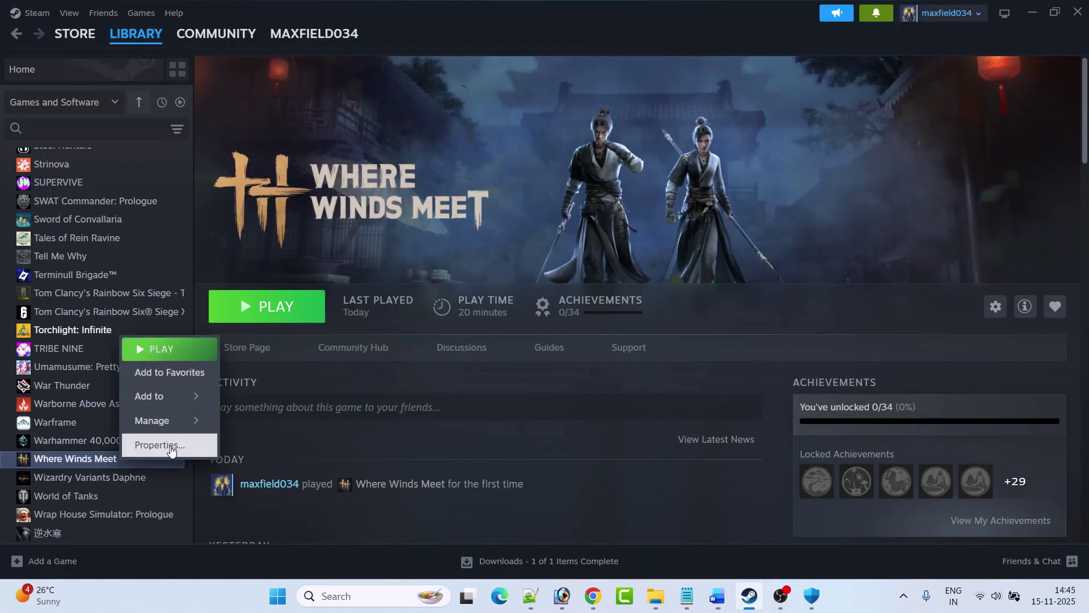
{"action": "left_click", "coordinate": [160, 445]}
{"action": "left_click", "coordinate": [475, 301]}
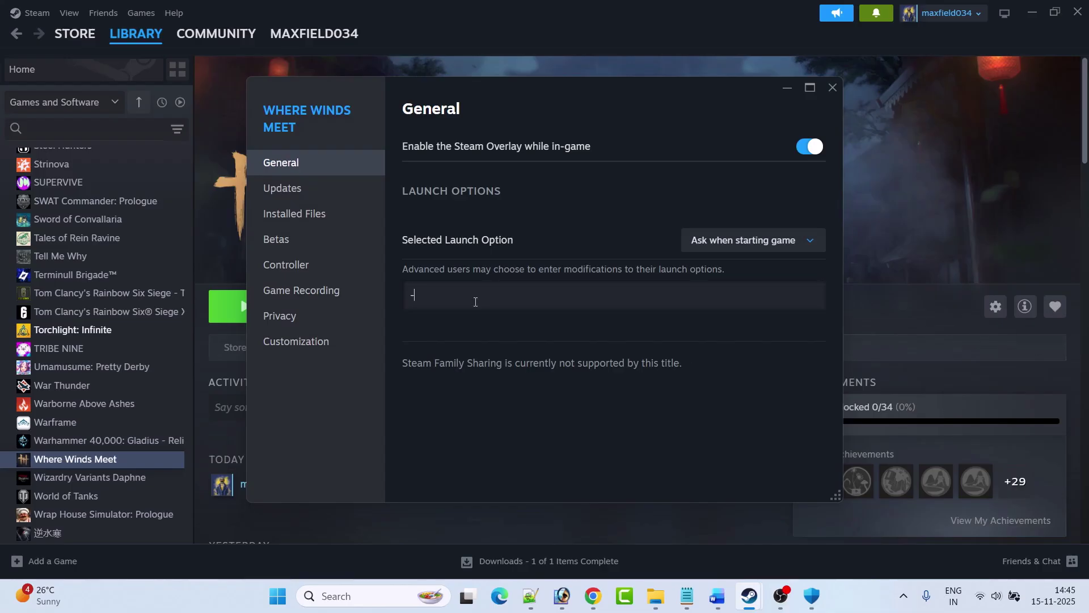
{"action": "type", "text": "-dx11"}
{"action": "left_click", "coordinate": [830, 89]}
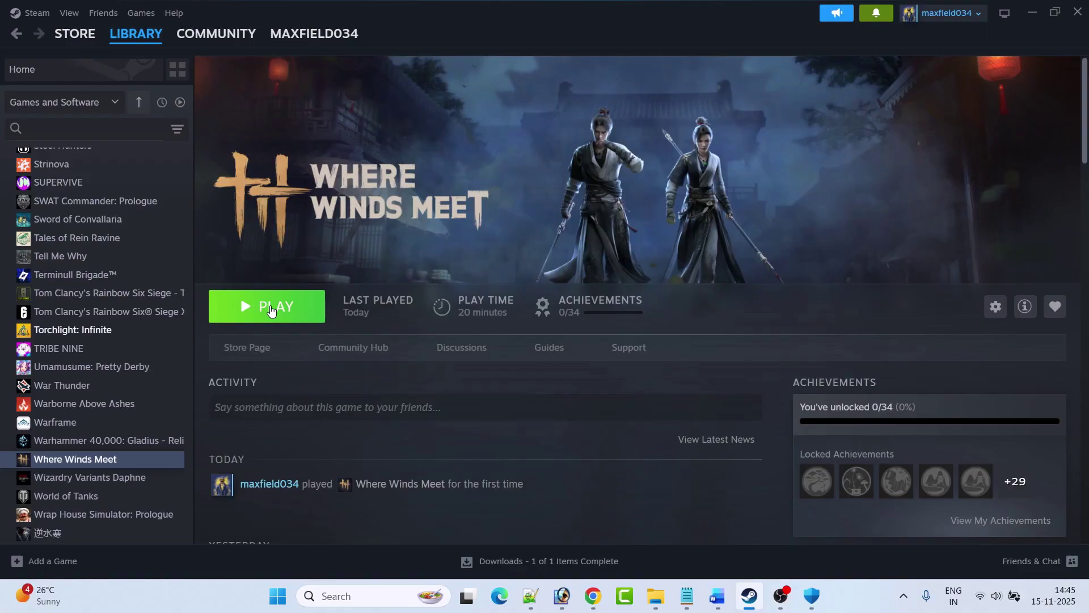
Reopen the game's properties twice to revisit and select the launch option value
{"action": "right_click", "coordinate": [117, 458]}
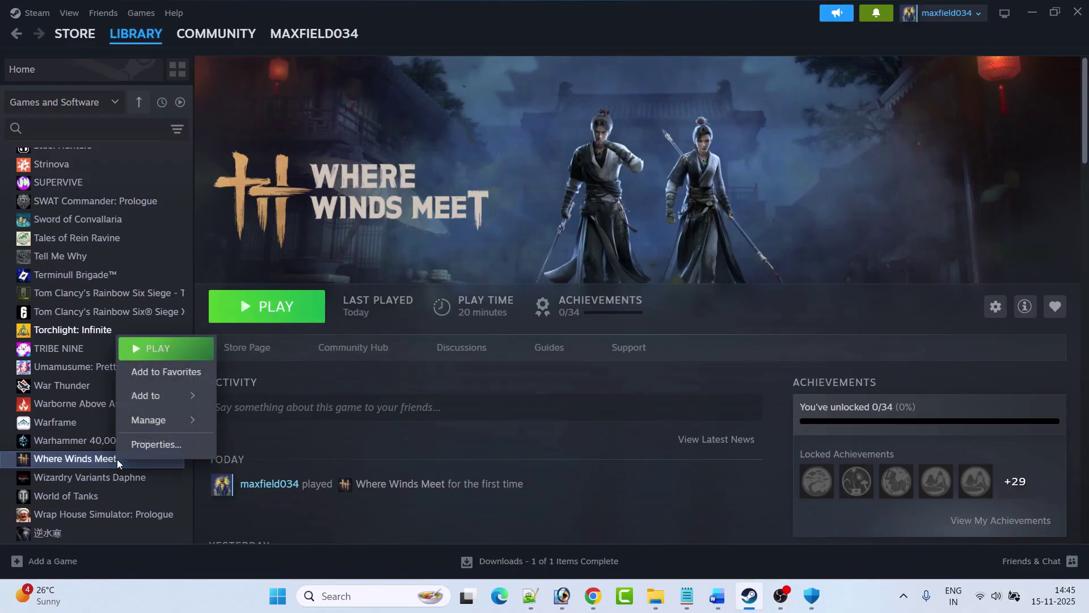
{"action": "left_click", "coordinate": [153, 444]}
{"action": "left_click", "coordinate": [462, 294]}
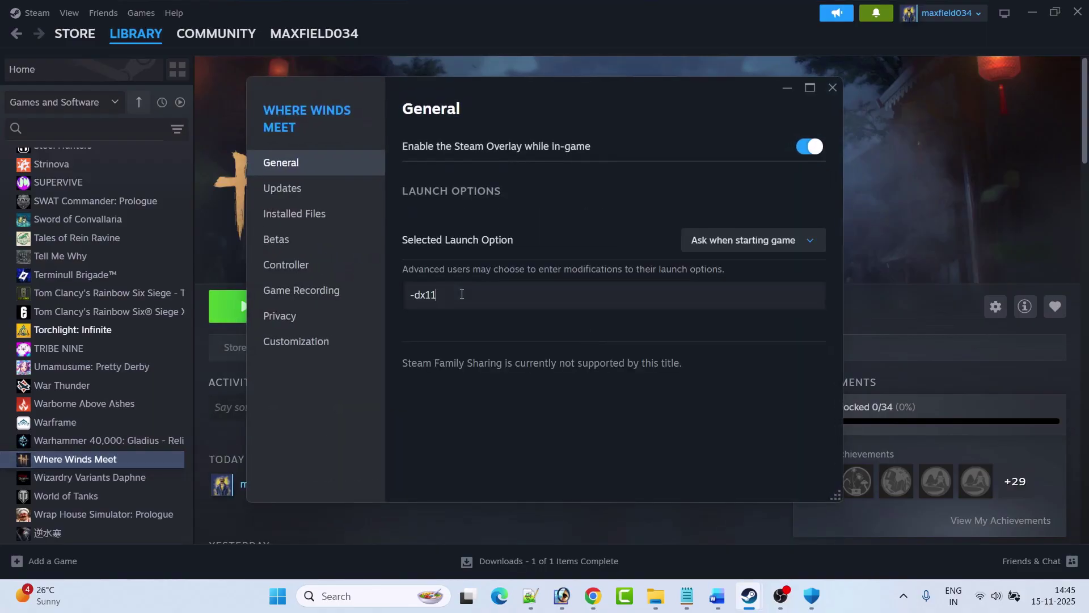
{"action": "left_click", "coordinate": [833, 88]}
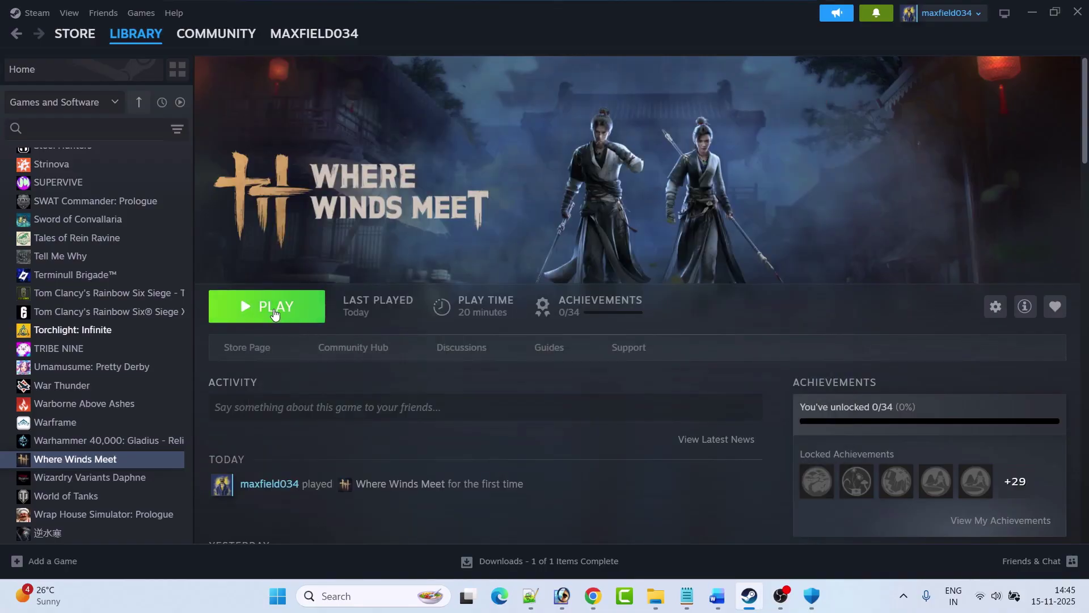
{"action": "right_click", "coordinate": [142, 460]}
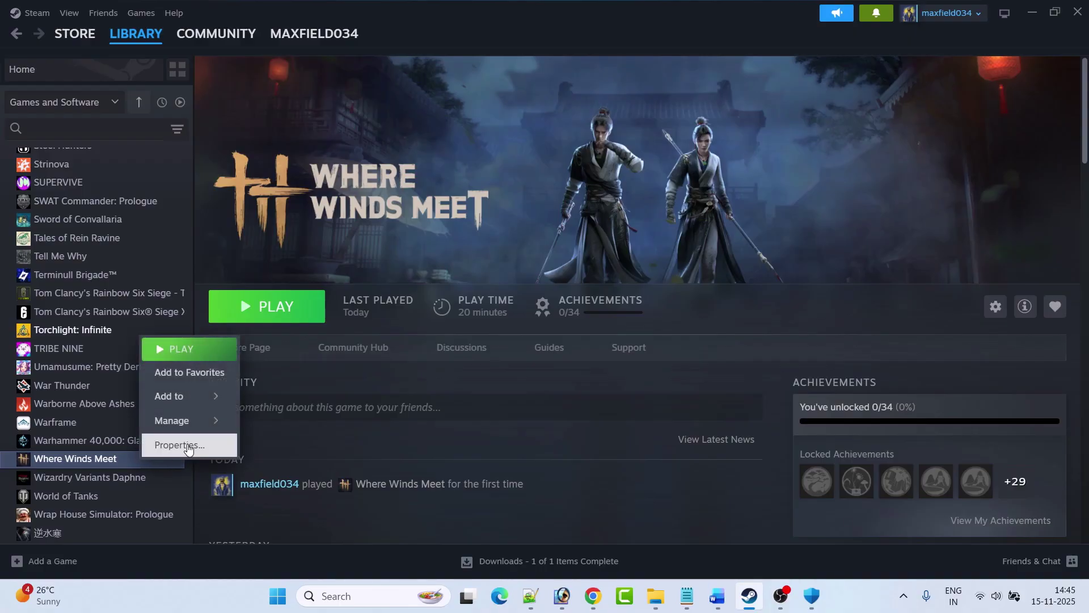
{"action": "left_click", "coordinate": [165, 445]}
{"action": "triple_click", "coordinate": [423, 295]}
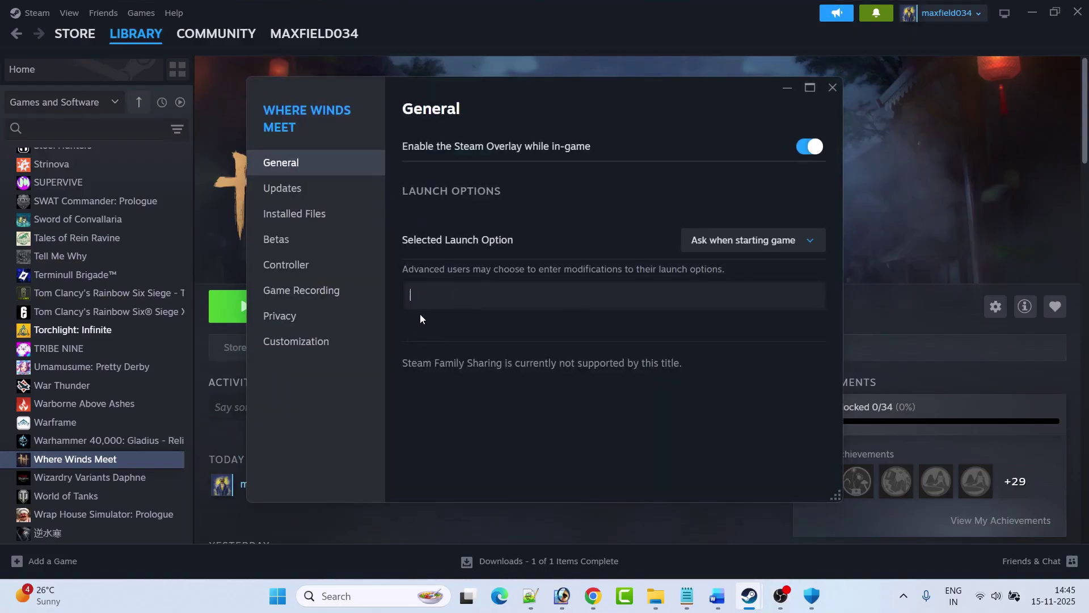
{"action": "left_click", "coordinate": [831, 88]}
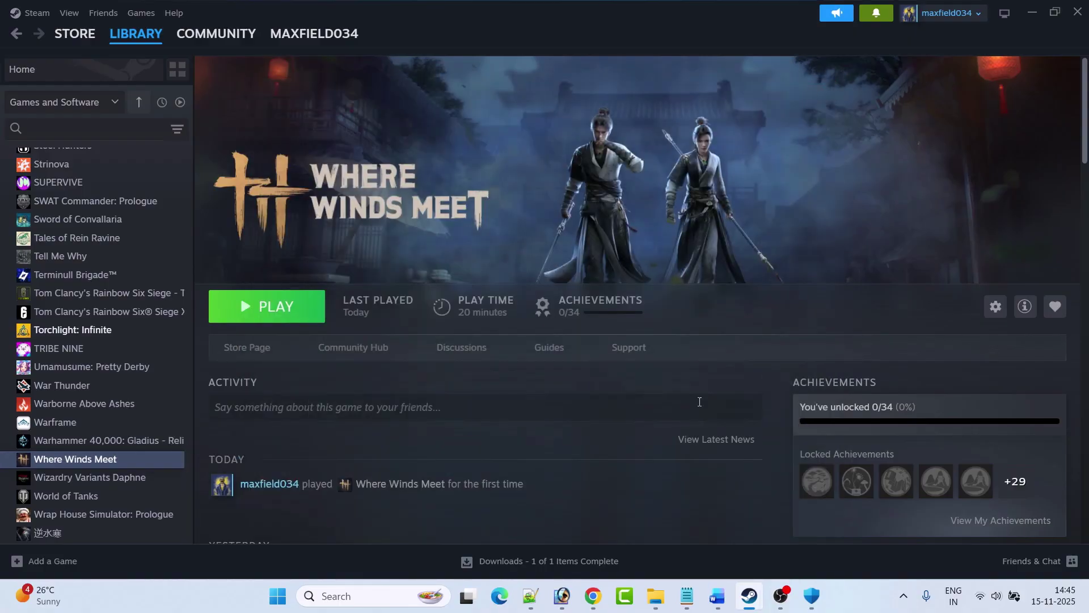
Scroll the Word guide further and open Device Manager by searching 'devi'
{"action": "left_click", "coordinate": [722, 604]}
{"action": "scroll", "coordinate": [492, 409], "scroll_direction": "down", "scroll_amount": 10}
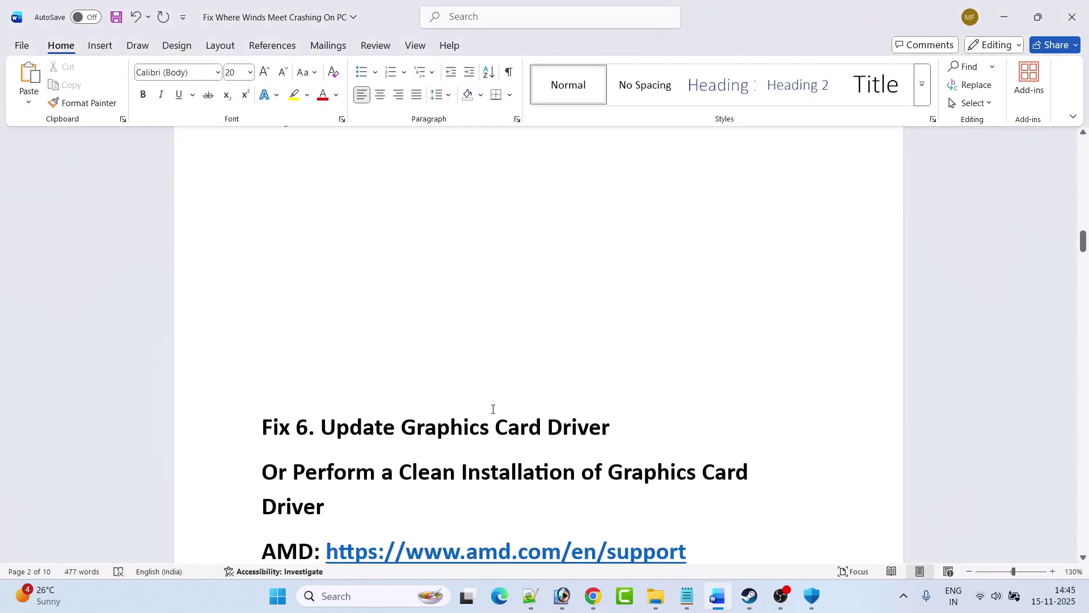
{"action": "scroll", "coordinate": [466, 371], "scroll_direction": "down", "scroll_amount": 1}
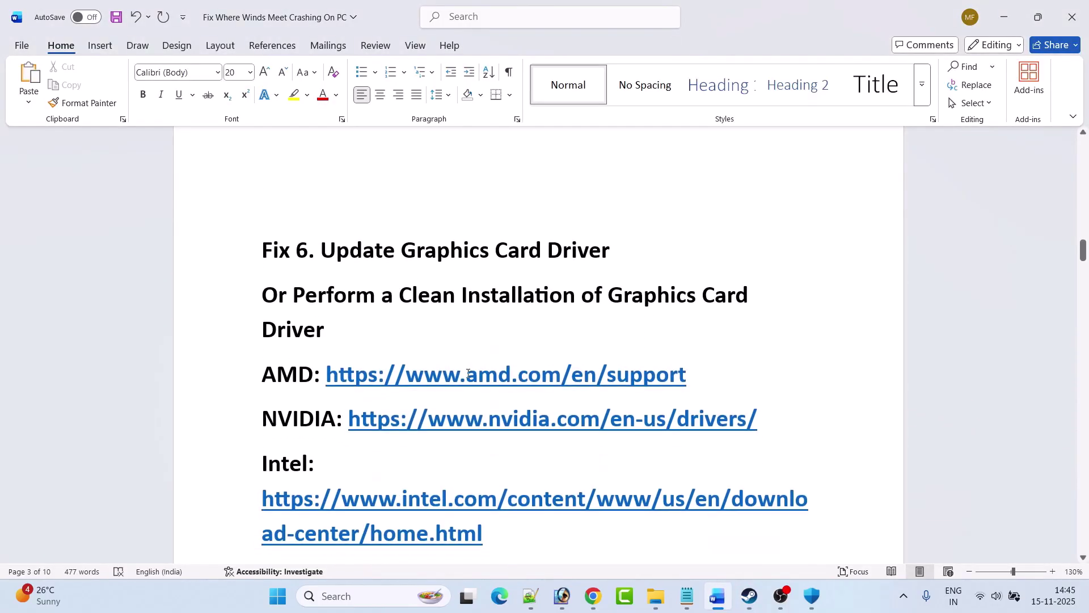
{"action": "left_click", "coordinate": [363, 597]}
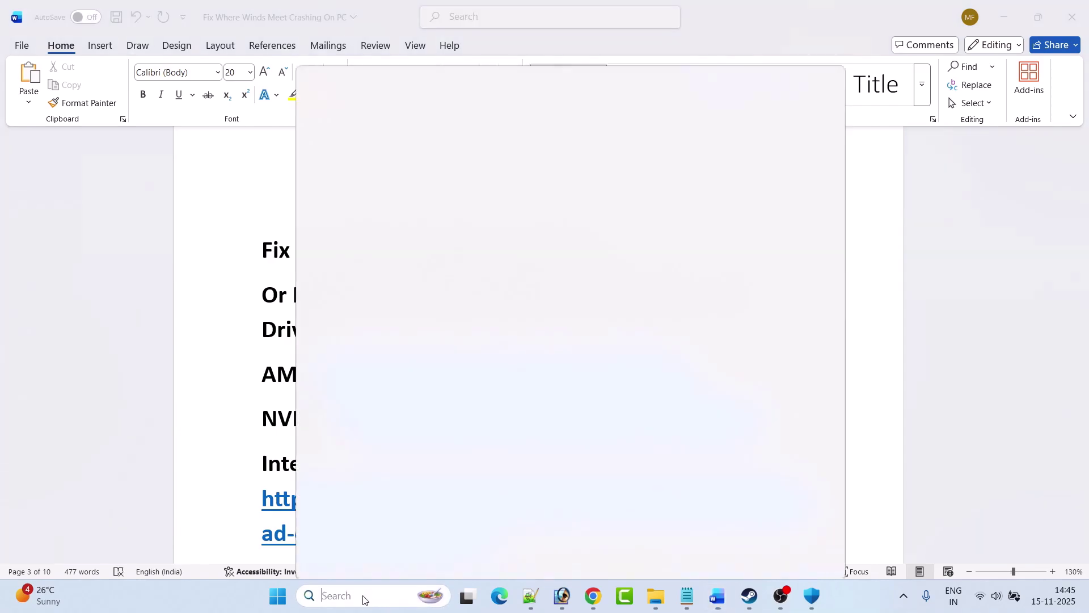
{"action": "type", "text": "device"}
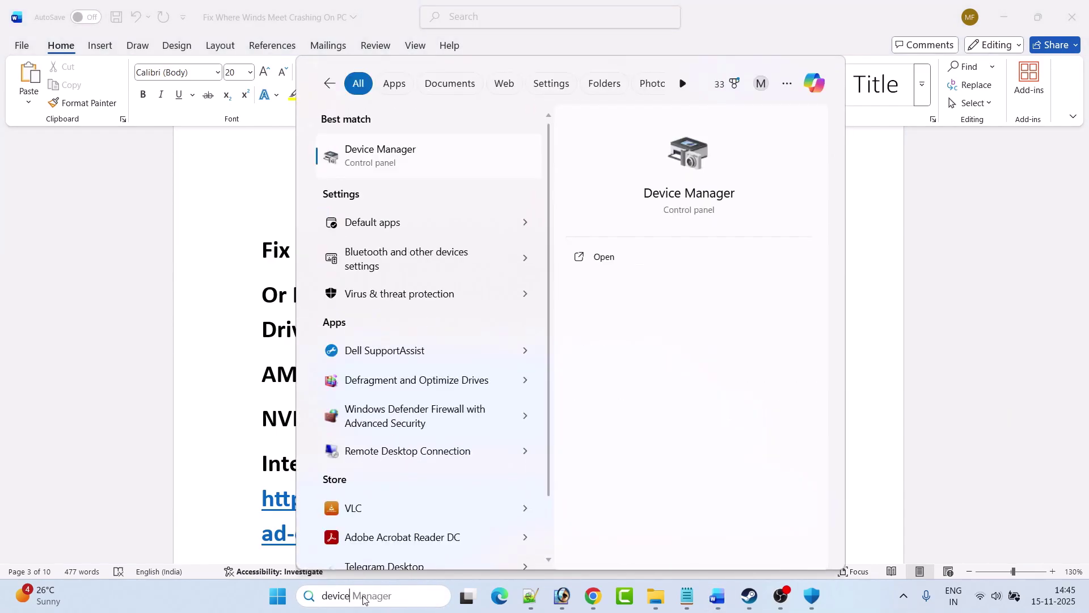
{"action": "left_click", "coordinate": [637, 265]}
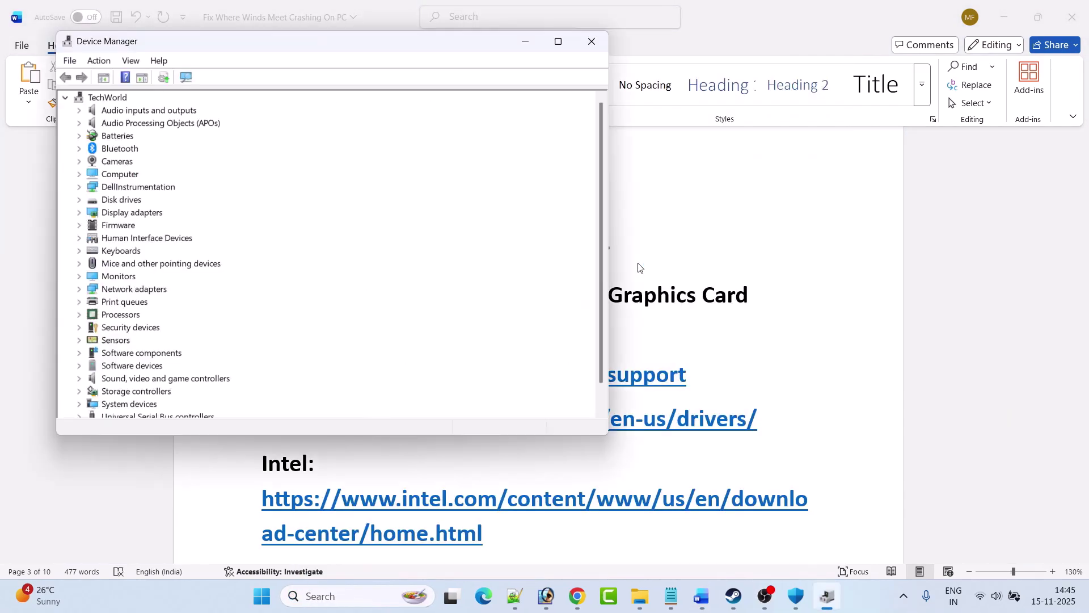
Have Windows search automatically for an updated NVIDIA GeForce RTX 3050 driver, then close Device Manager
{"action": "left_click", "coordinate": [79, 212]}
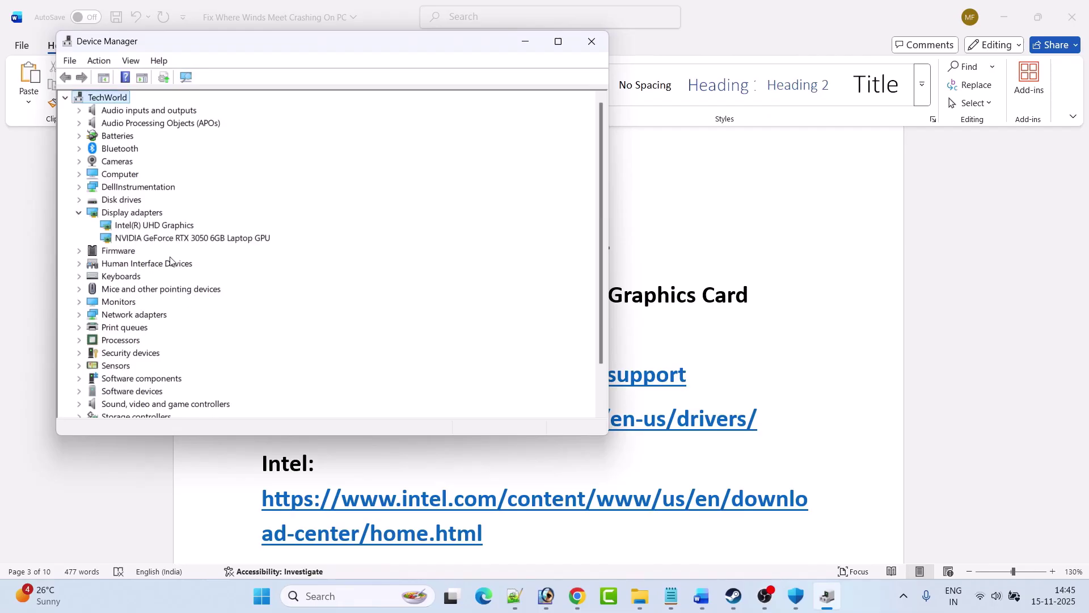
{"action": "left_click", "coordinate": [197, 239]}
{"action": "right_click", "coordinate": [227, 241]}
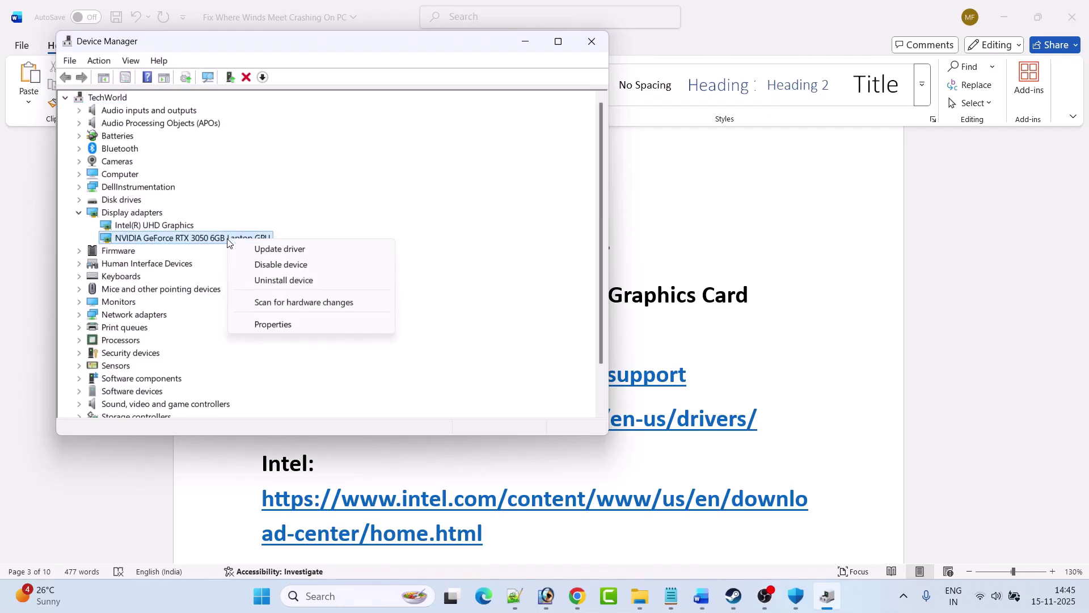
{"action": "left_click", "coordinate": [314, 247]}
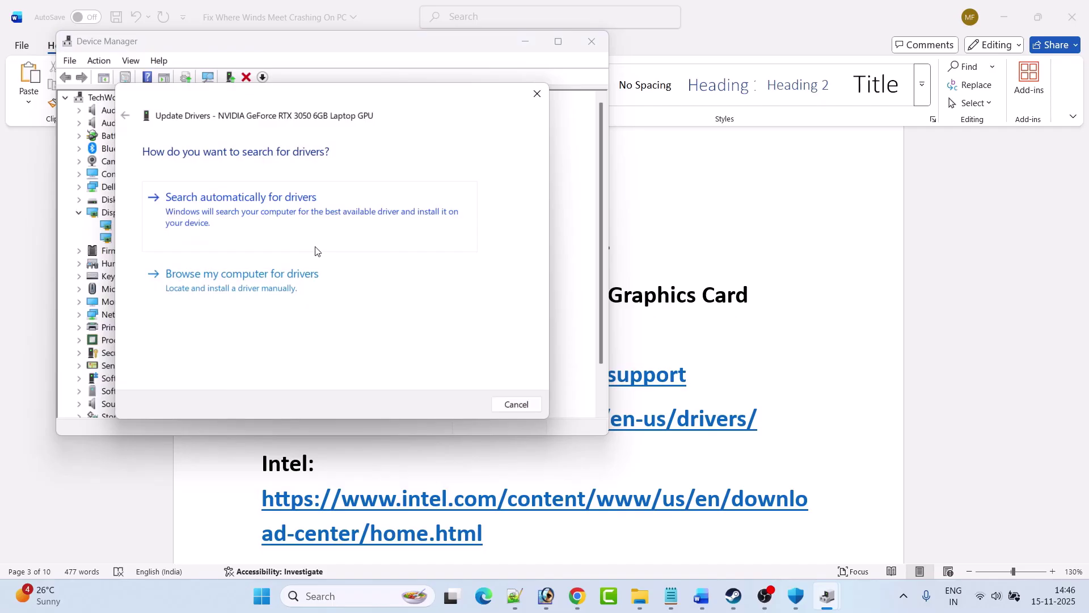
{"action": "left_click", "coordinate": [289, 211]}
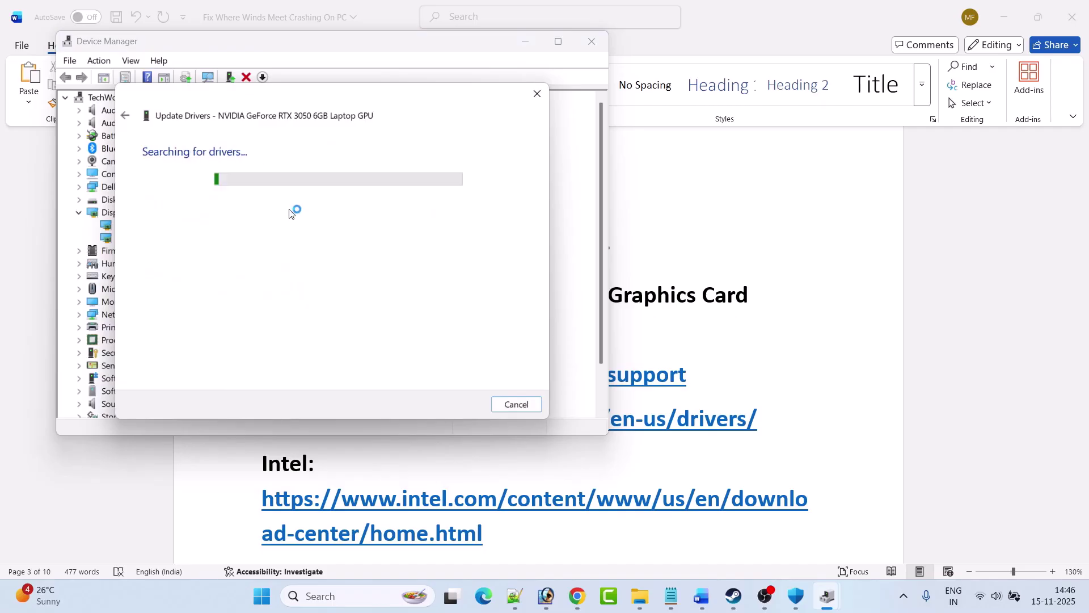
{"action": "left_click", "coordinate": [507, 407]}
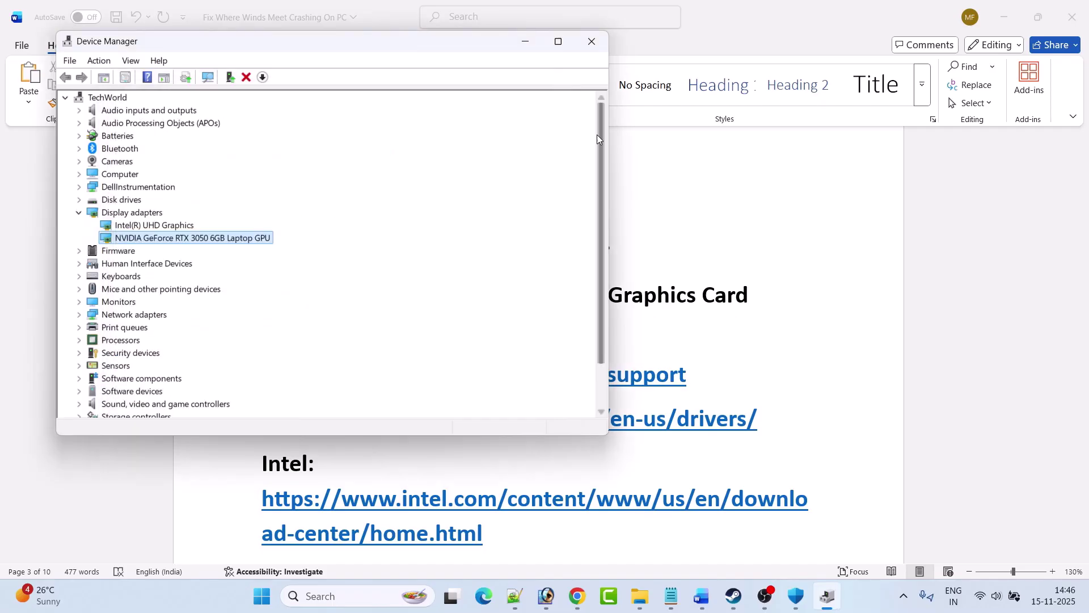
{"action": "left_click", "coordinate": [592, 41]}
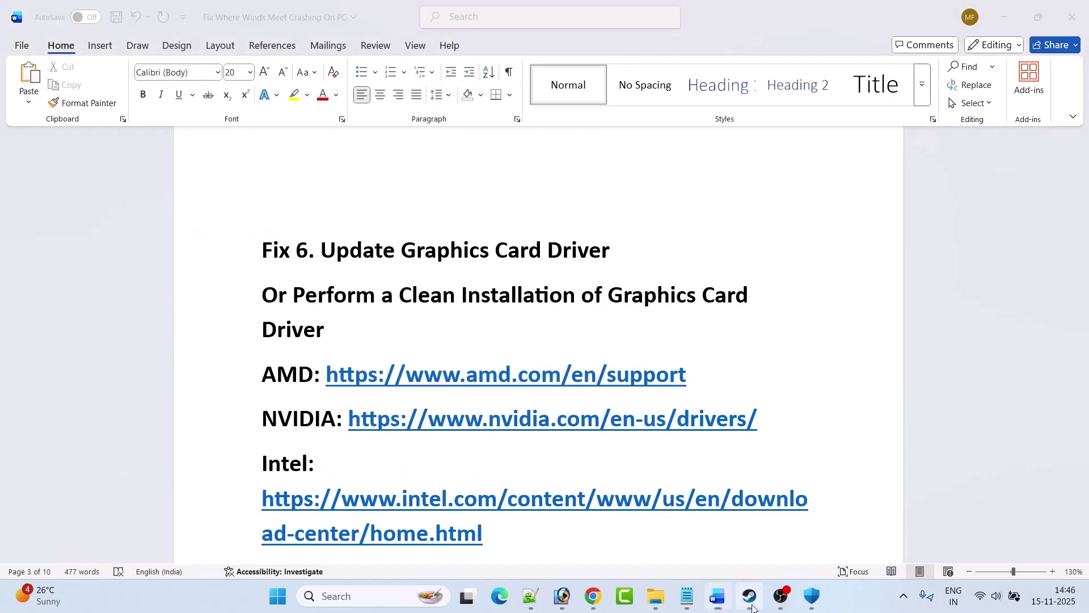
{"action": "left_click", "coordinate": [749, 595]}
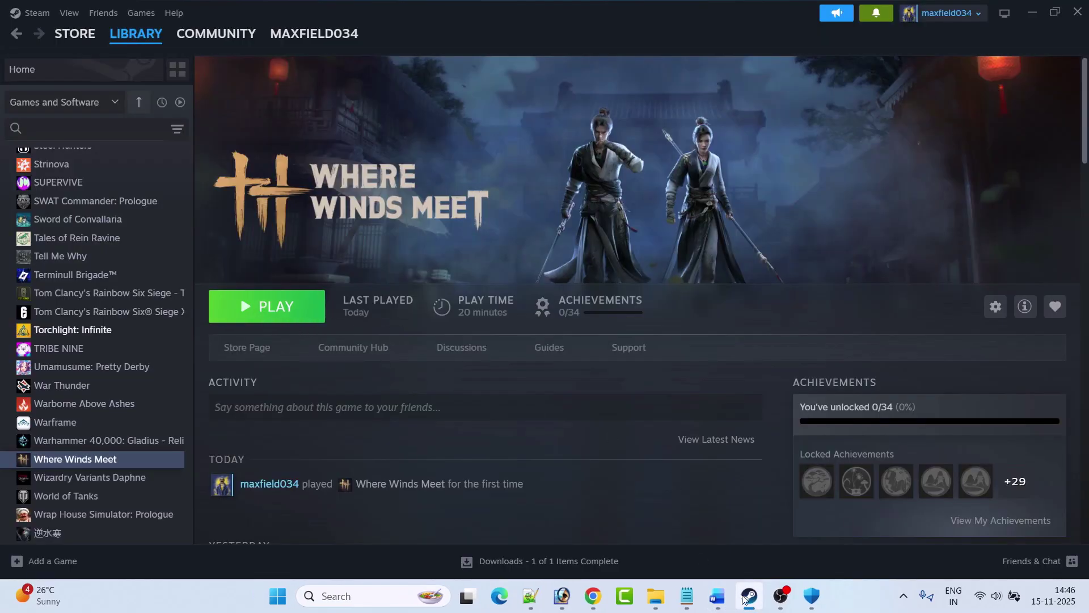
{"action": "left_click", "coordinate": [717, 595]}
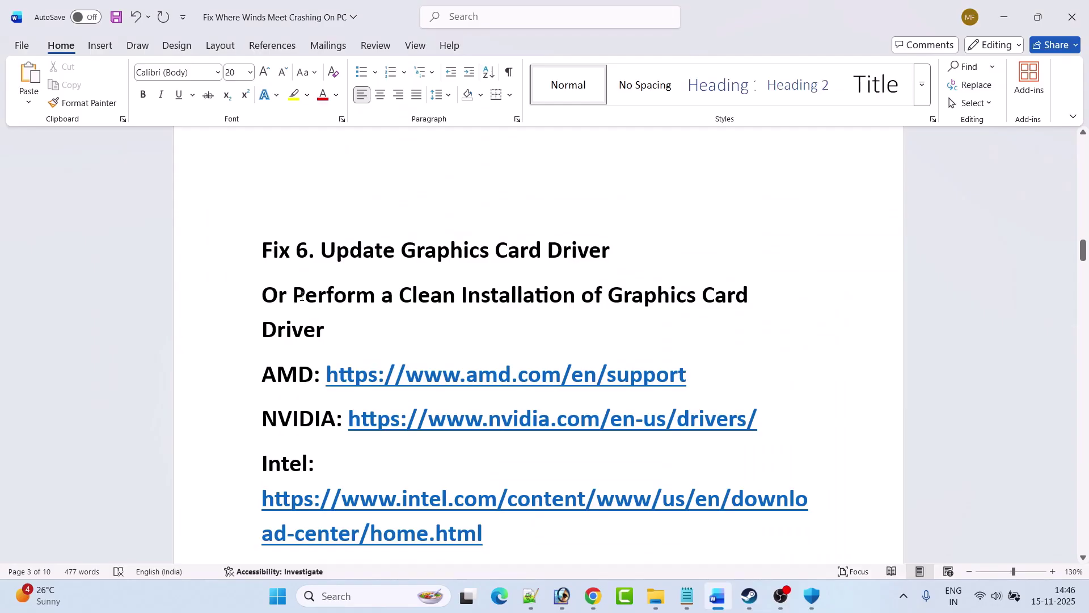
{"action": "left_click_drag", "start_coordinate": [313, 293], "coordinate": [563, 315]}
{"action": "left_click", "coordinate": [406, 341]}
{"action": "scroll", "coordinate": [407, 334], "scroll_direction": "down", "scroll_amount": 3}
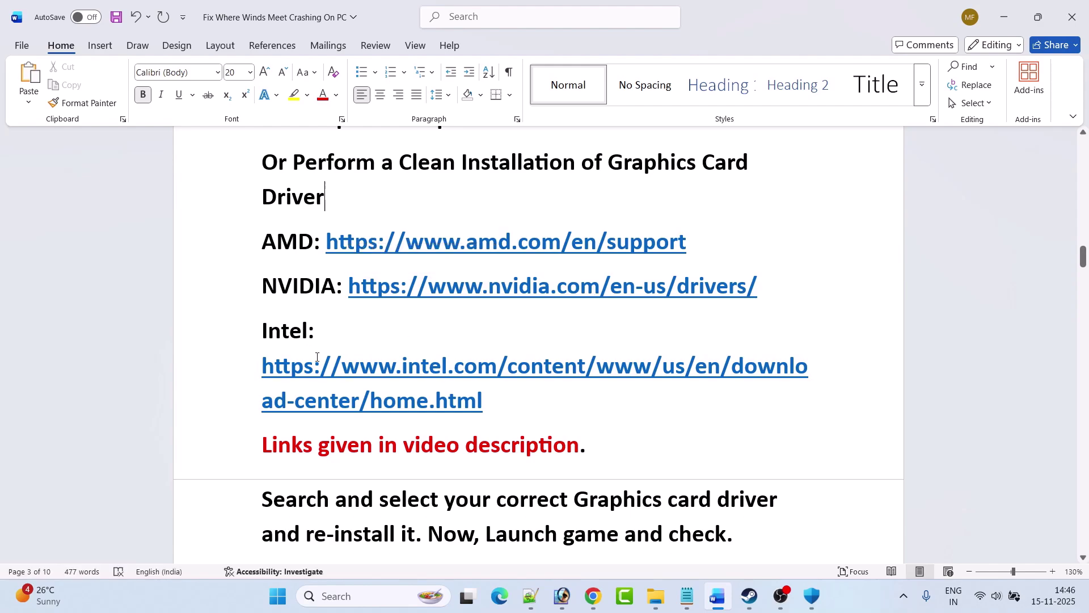
{"action": "scroll", "coordinate": [546, 371], "scroll_direction": "down", "scroll_amount": 1}
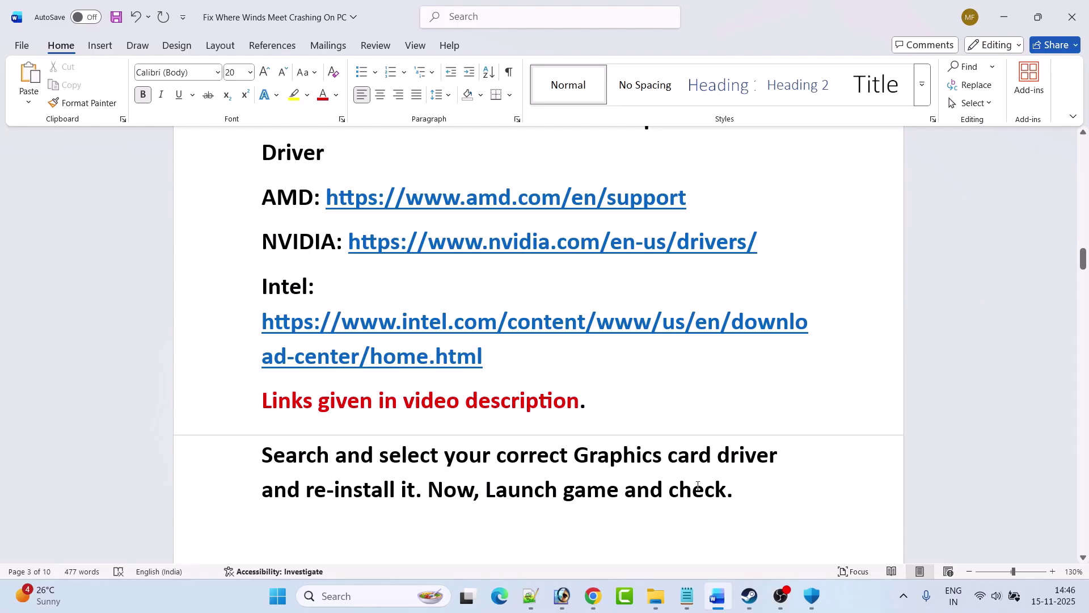
{"action": "scroll", "coordinate": [406, 337], "scroll_direction": "up", "scroll_amount": 1}
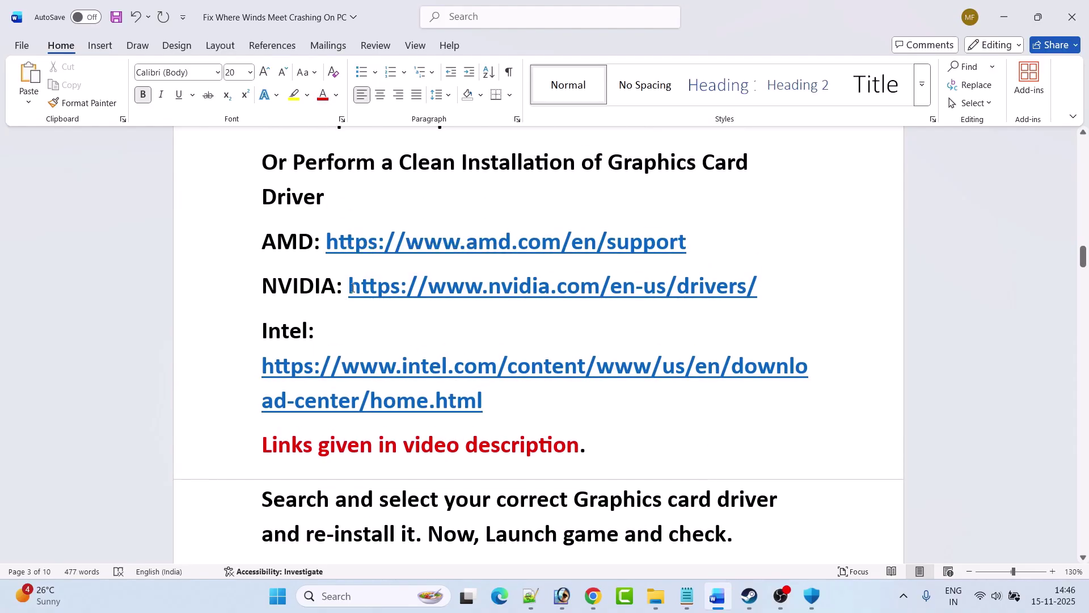
{"action": "left_click_drag", "start_coordinate": [348, 286], "coordinate": [775, 291]}
Find the RTX 3050 Game Ready Driver 581.80 on NVIDIA's site, download it, and return to Word
{"action": "key", "text": "alt+Tab"}
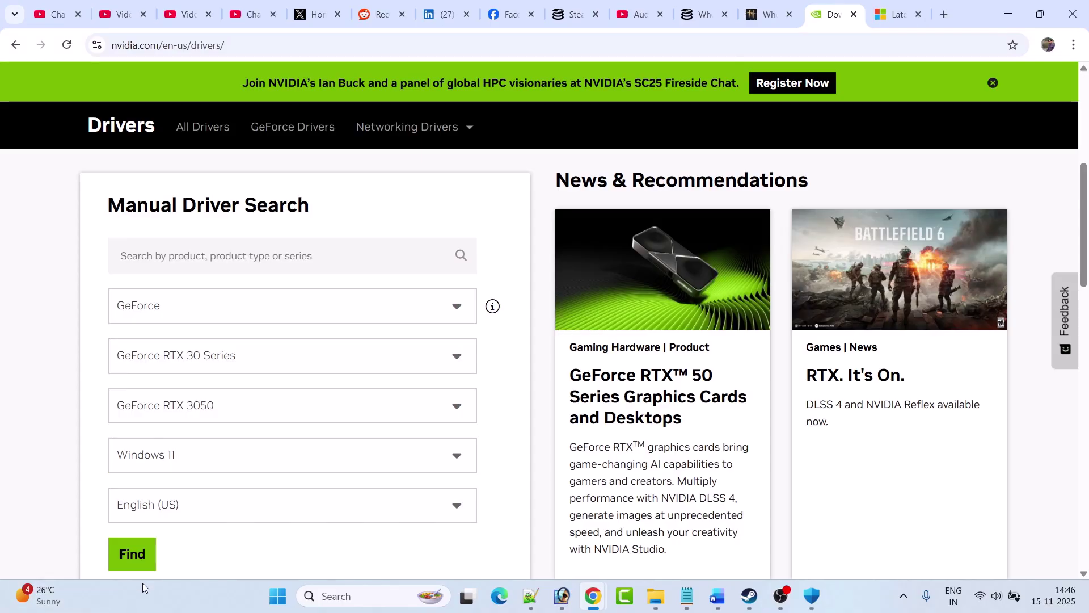
{"action": "left_click", "coordinate": [137, 554]}
{"action": "scroll", "coordinate": [62, 387], "scroll_direction": "down", "scroll_amount": 3}
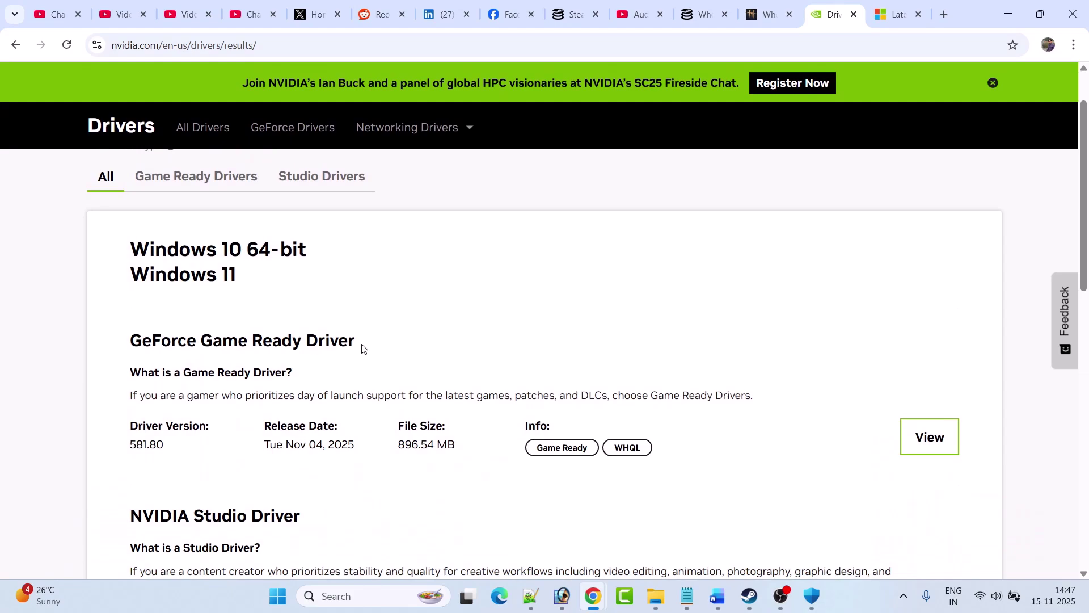
{"action": "left_click_drag", "start_coordinate": [173, 448], "coordinate": [132, 446]}
{"action": "left_click", "coordinate": [164, 462]}
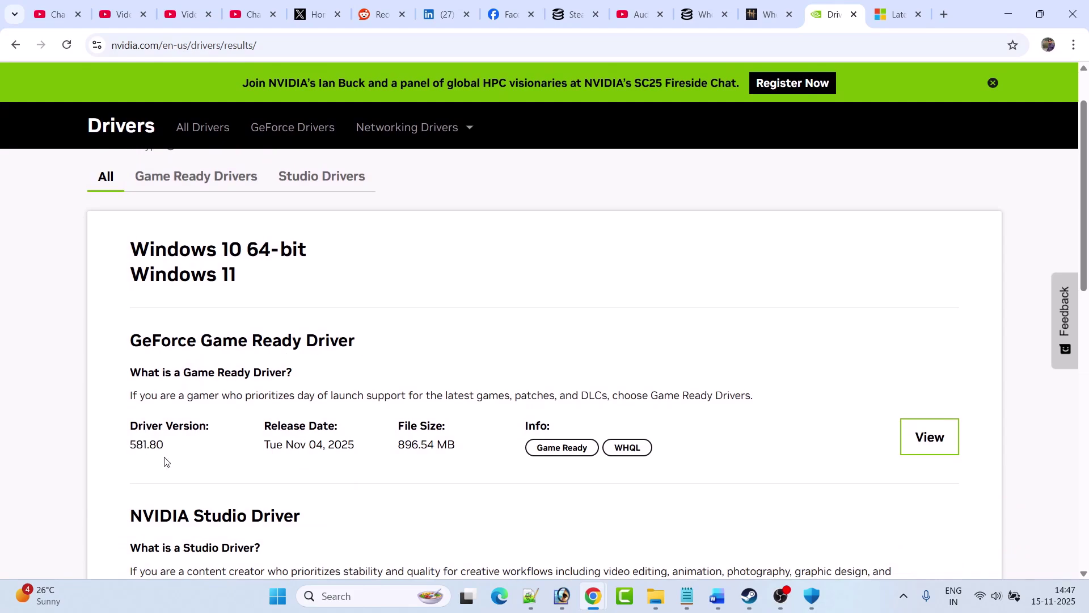
{"action": "left_click", "coordinate": [920, 443]}
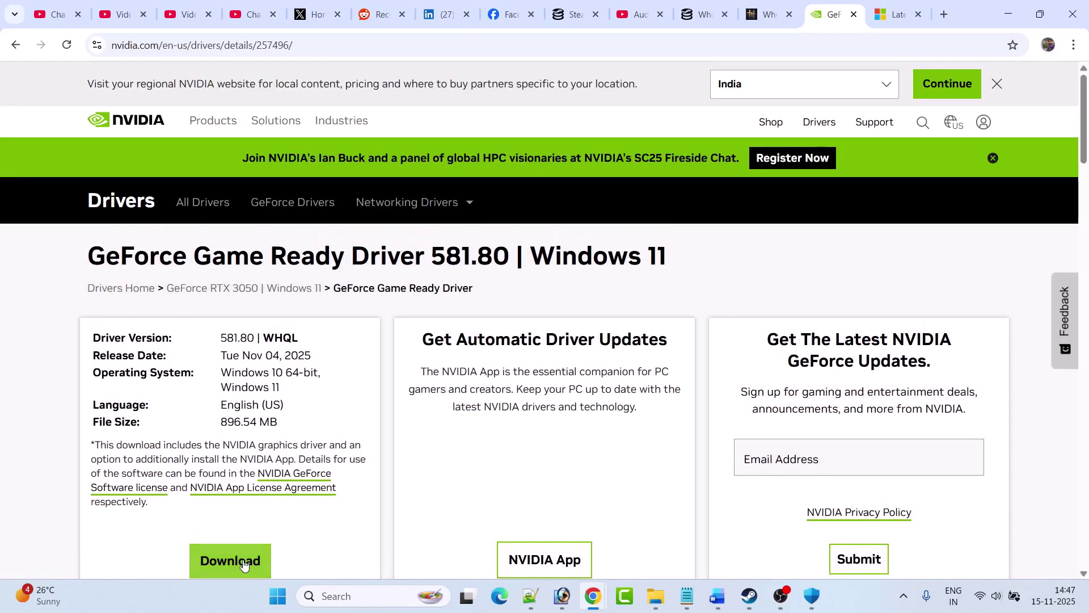
{"action": "left_click", "coordinate": [246, 558]}
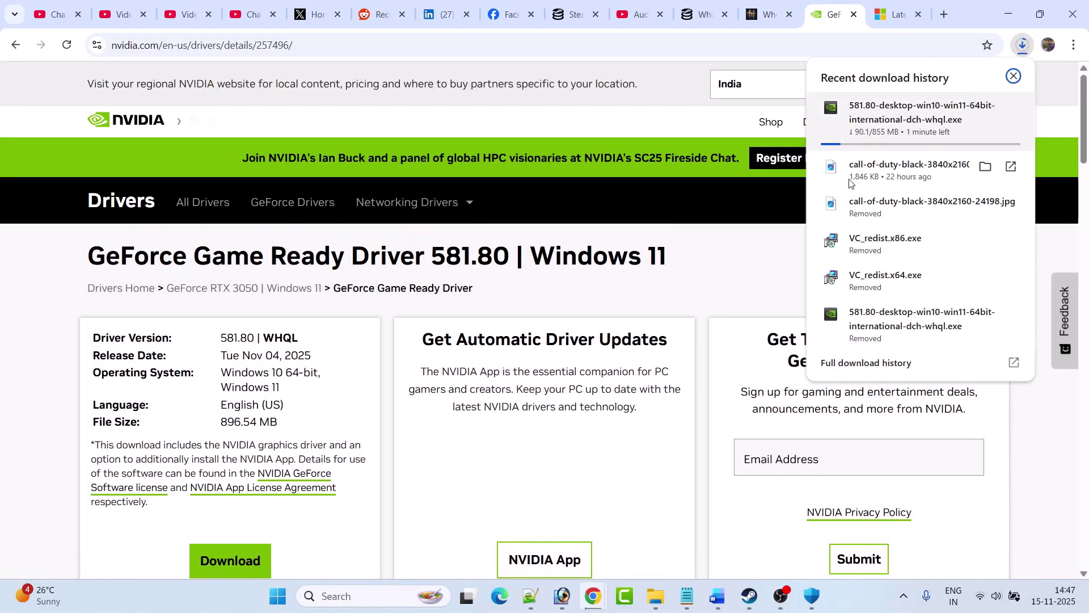
{"action": "left_click", "coordinate": [718, 596]}
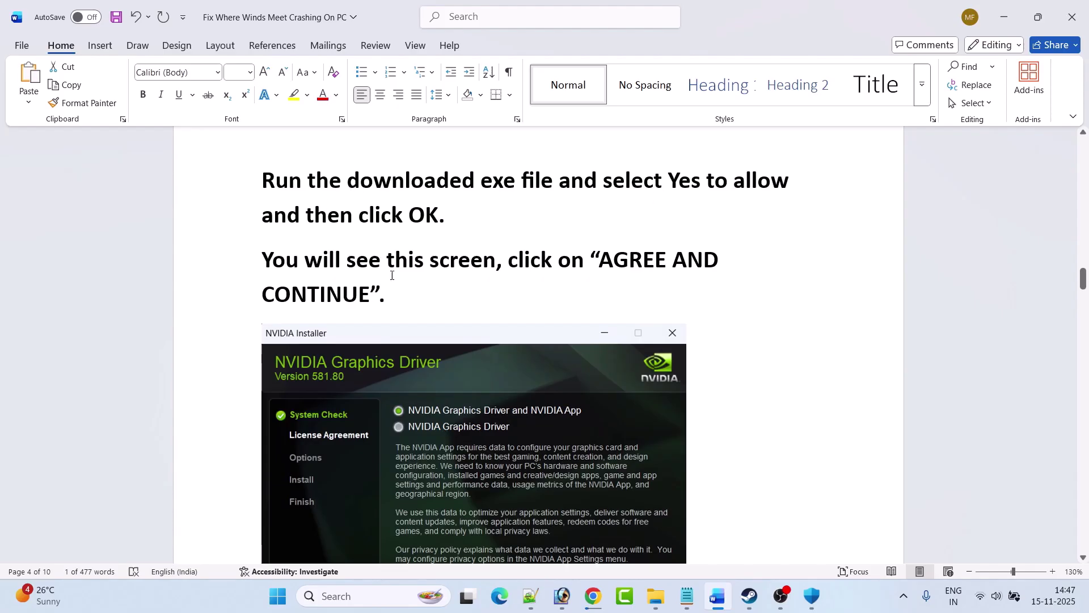
Scroll the guide past the NVIDIA installer screenshots to the Fix 7 paragraph on page 6
{"action": "scroll", "coordinate": [397, 275], "scroll_direction": "down", "scroll_amount": 3}
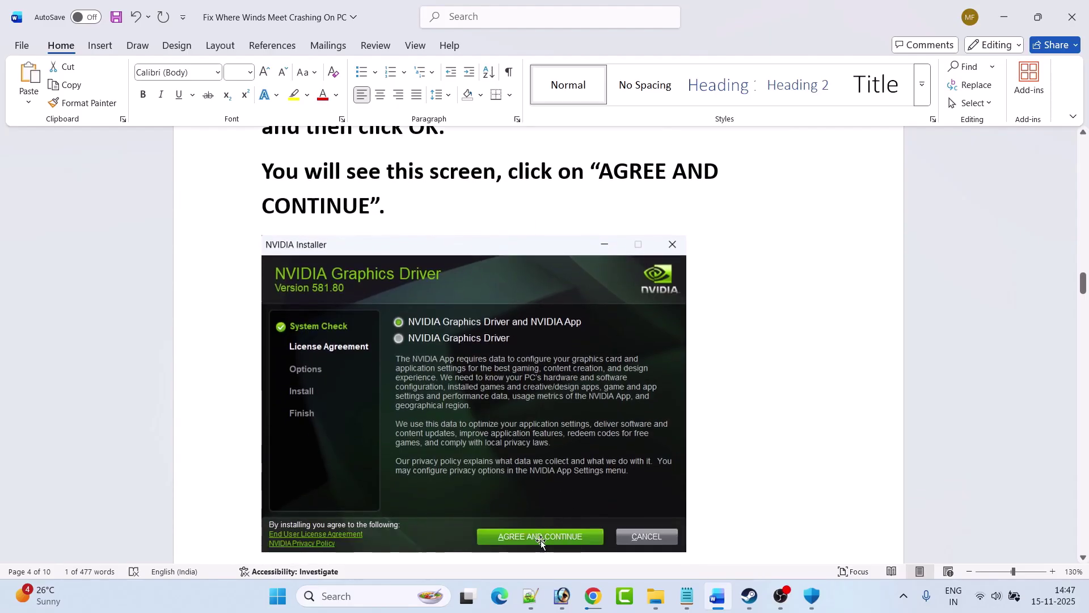
{"action": "scroll", "coordinate": [548, 414], "scroll_direction": "down", "scroll_amount": 12}
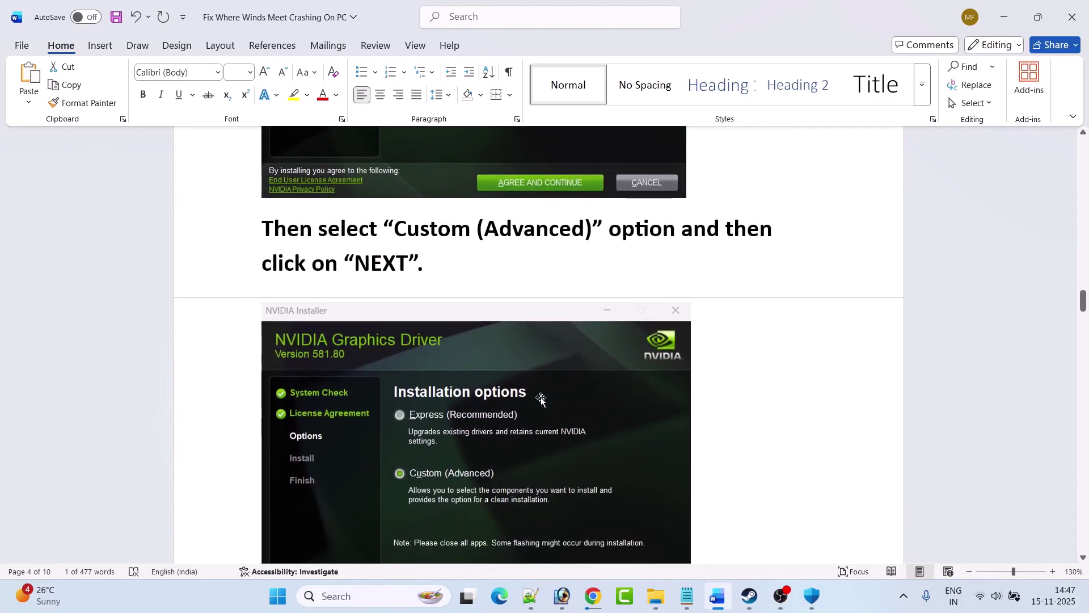
{"action": "scroll", "coordinate": [541, 399], "scroll_direction": "down", "scroll_amount": 3}
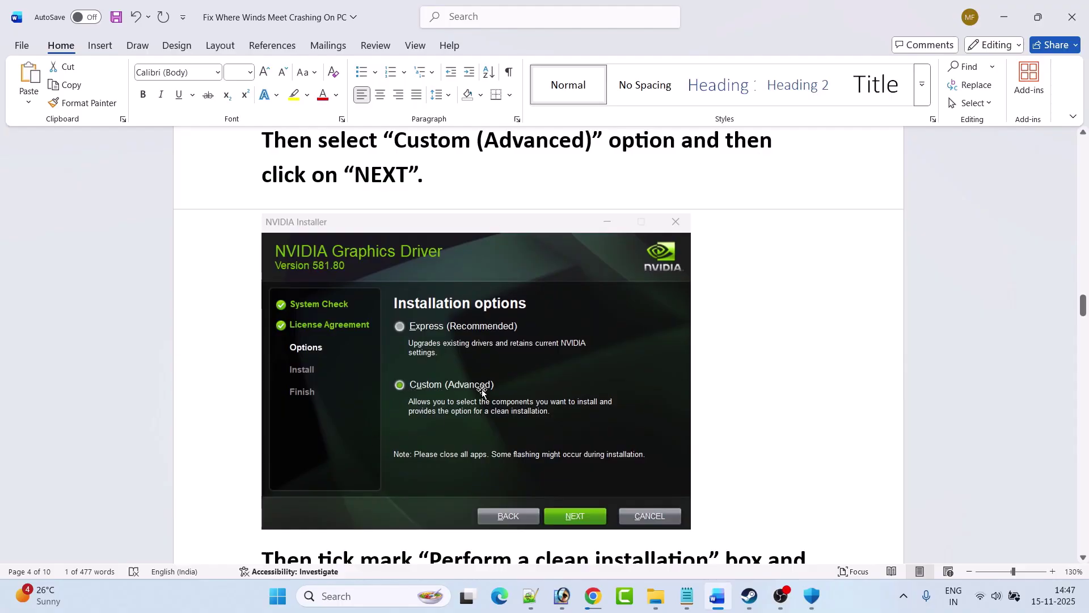
{"action": "scroll", "coordinate": [522, 430], "scroll_direction": "down", "scroll_amount": 10}
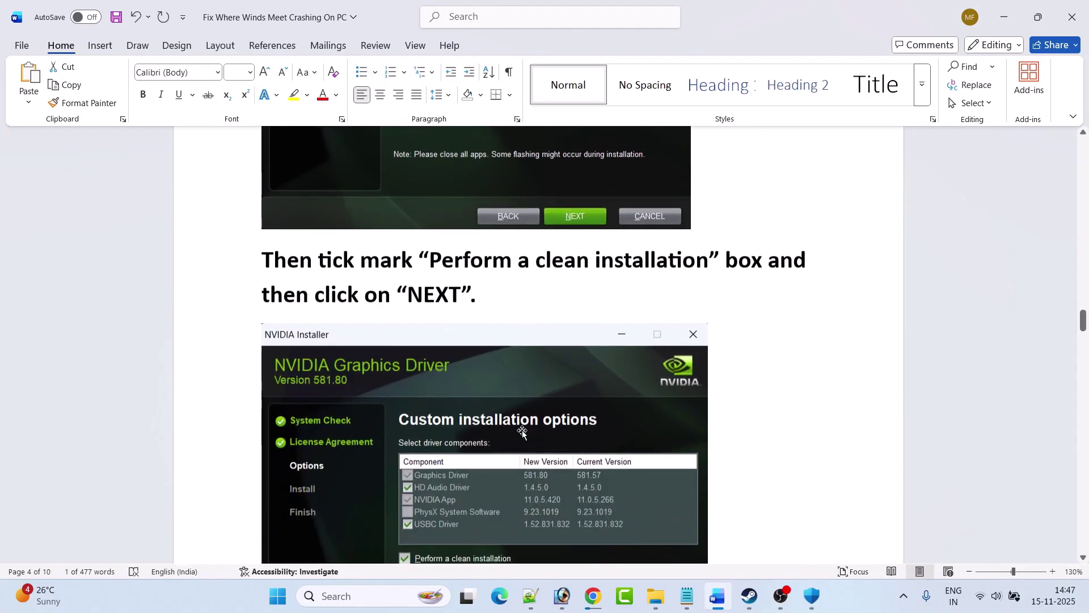
{"action": "scroll", "coordinate": [521, 430], "scroll_direction": "down", "scroll_amount": 3}
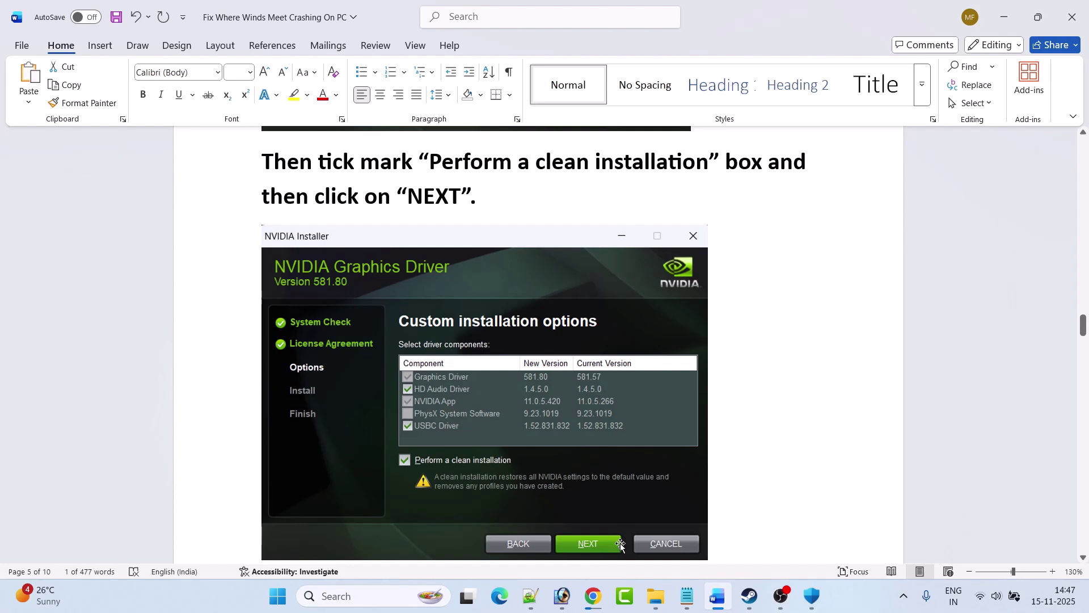
{"action": "scroll", "coordinate": [564, 428], "scroll_direction": "down", "scroll_amount": 4}
{"action": "scroll", "coordinate": [564, 428], "scroll_direction": "down", "scroll_amount": 5}
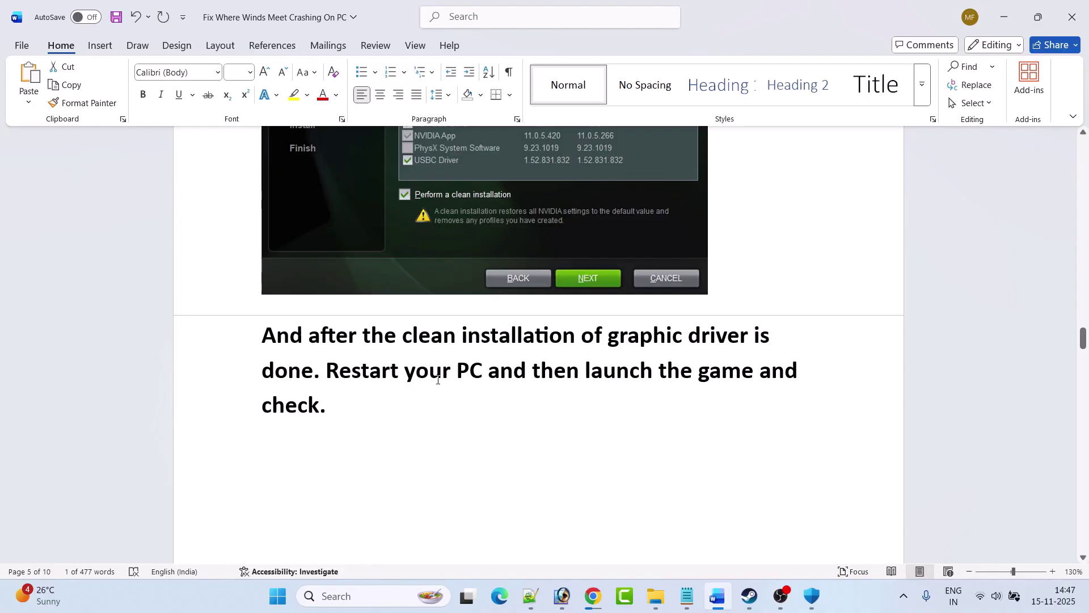
{"action": "scroll", "coordinate": [570, 422], "scroll_direction": "down", "scroll_amount": 10}
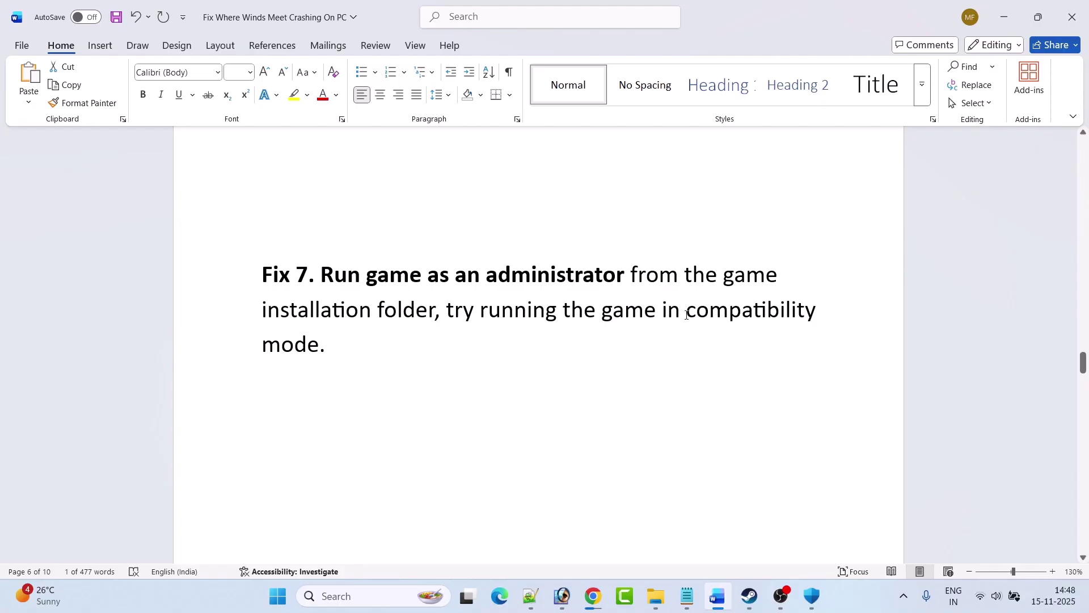
Open Where Winds Meet's folder in Explorer via Manage > Browse local files in Steam's library
{"action": "key", "text": "alt+Tab"}
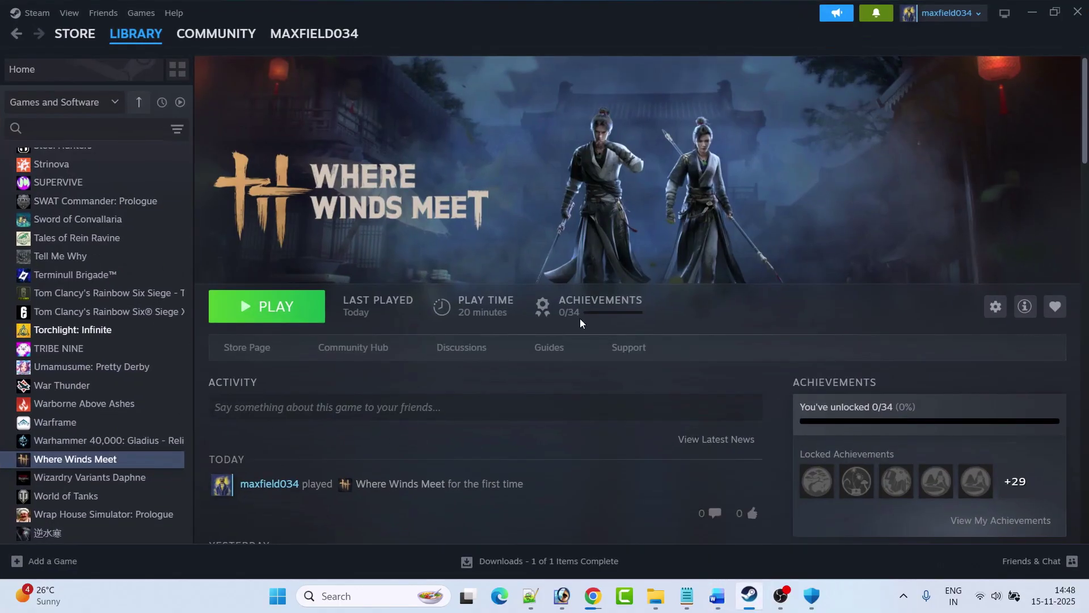
{"action": "mouse_move", "coordinate": [141, 43]}
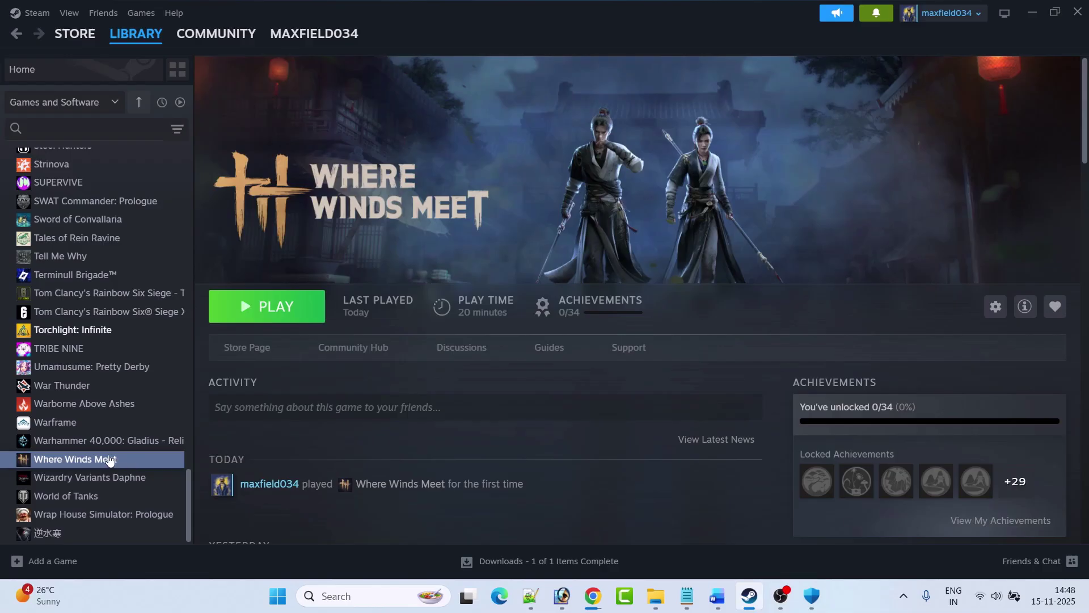
{"action": "right_click", "coordinate": [131, 459]}
{"action": "mouse_move", "coordinate": [178, 425]}
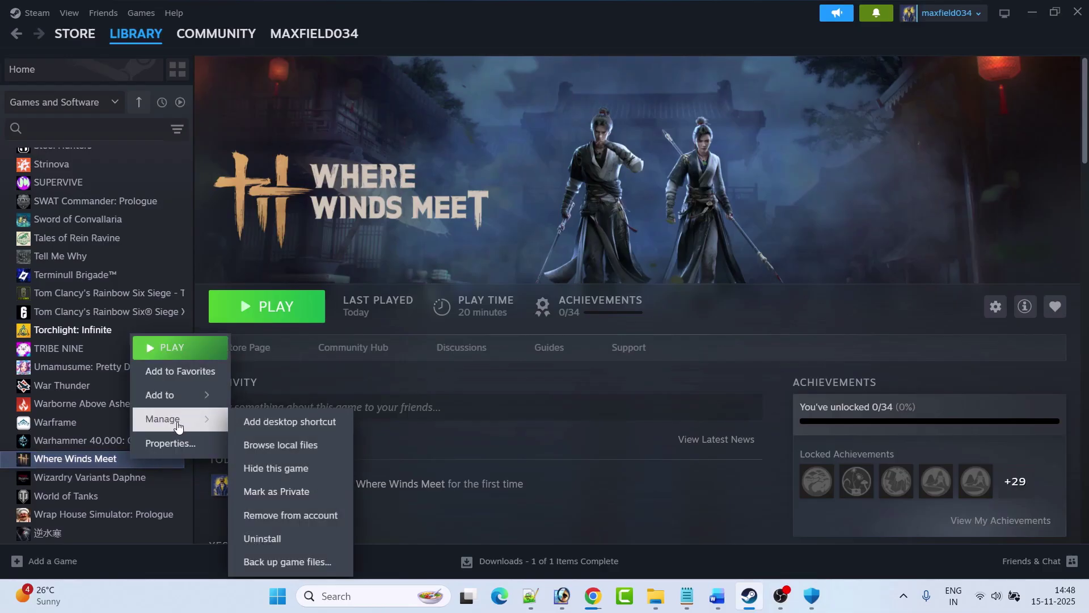
{"action": "left_click", "coordinate": [309, 448]}
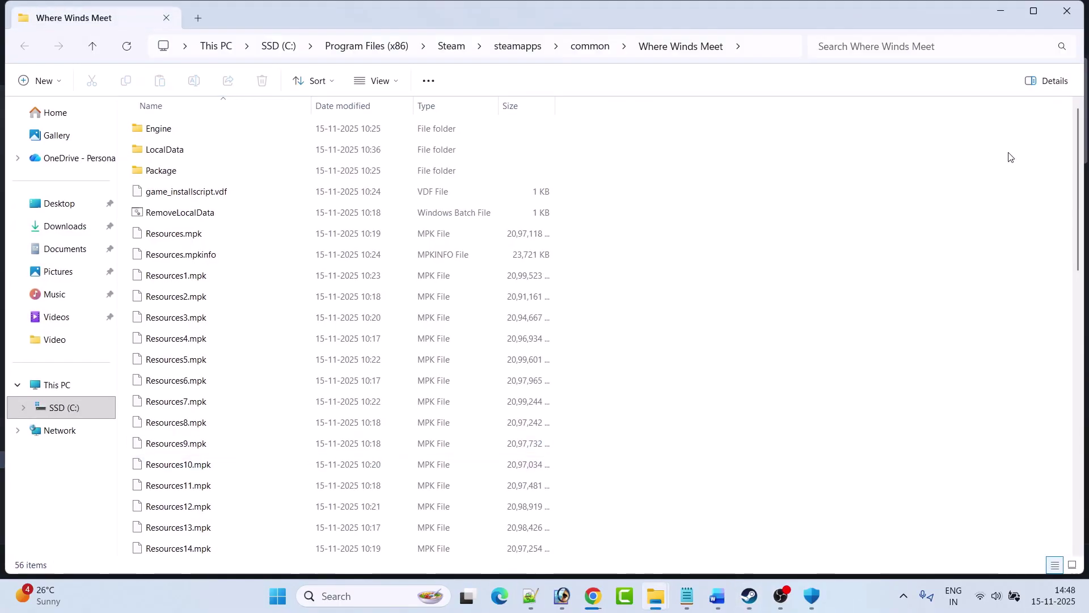
Maximize Explorer, go into Engine\Binaries\Win64r, and select the wwm application
{"action": "left_click", "coordinate": [1033, 12]}
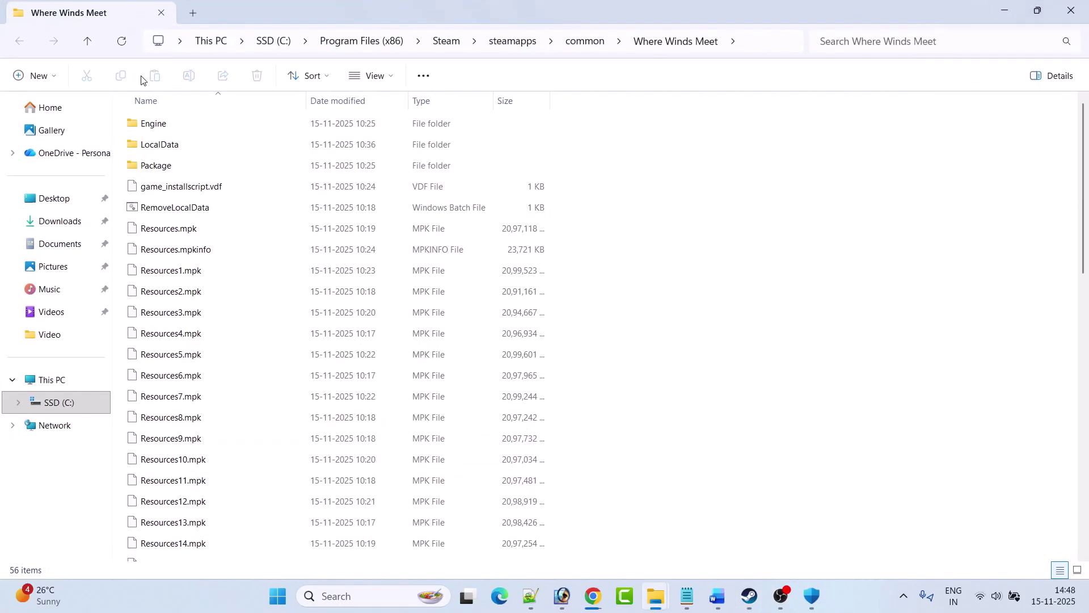
{"action": "double_click", "coordinate": [159, 128]}
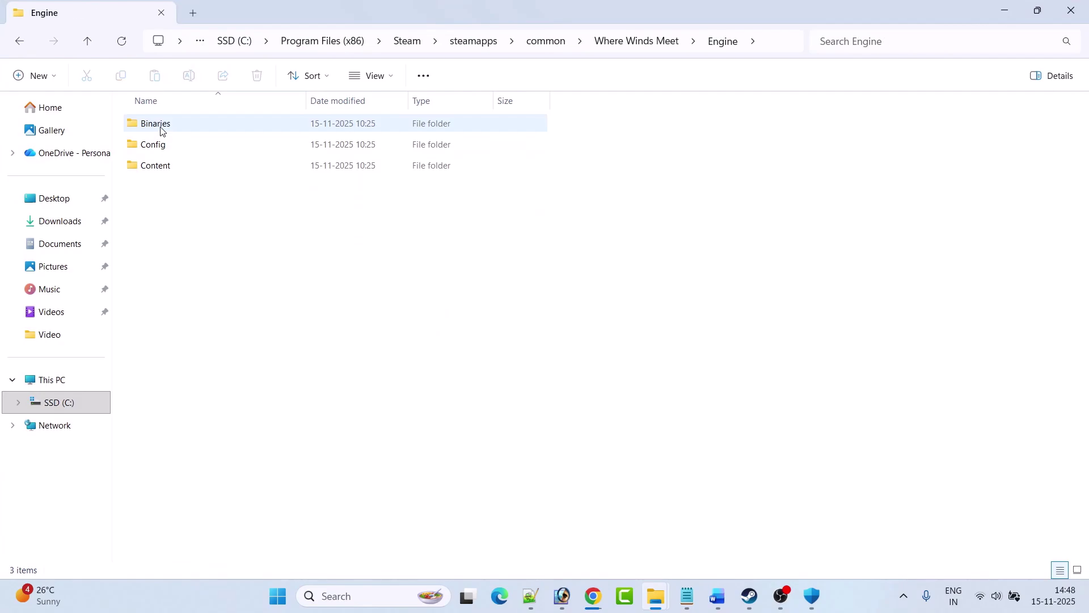
{"action": "left_click", "coordinate": [166, 129]}
{"action": "double_click", "coordinate": [166, 130]}
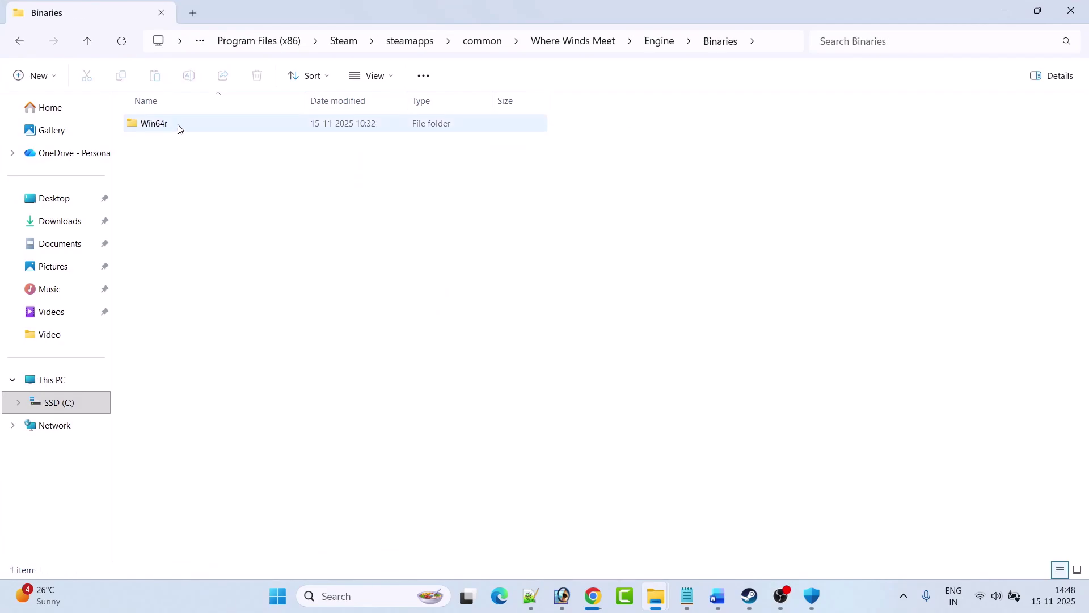
{"action": "double_click", "coordinate": [177, 128]}
{"action": "scroll", "coordinate": [238, 312], "scroll_direction": "down", "scroll_amount": 18}
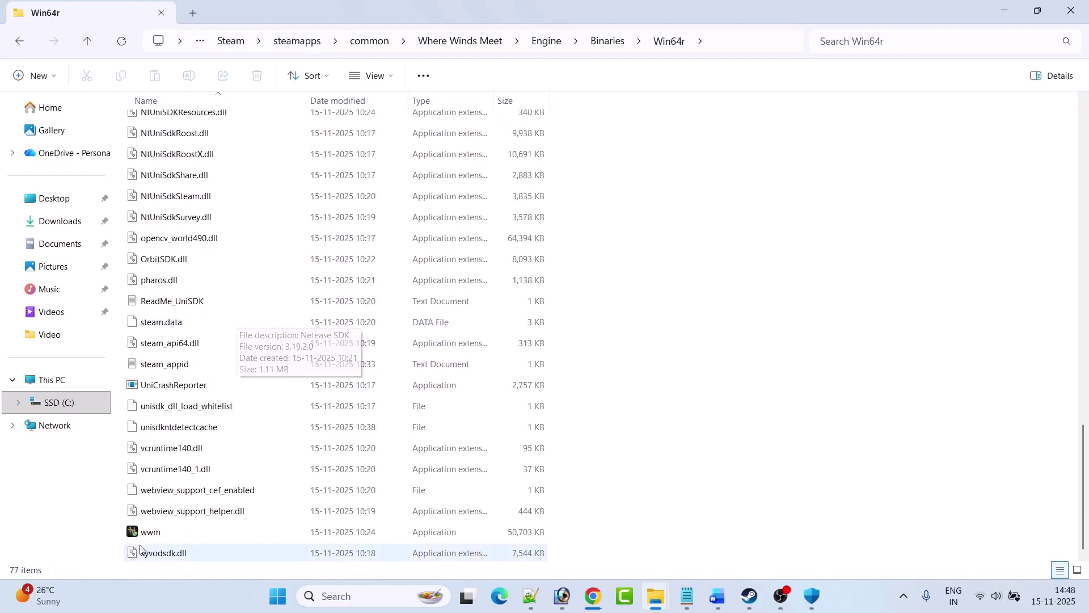
{"action": "left_click", "coordinate": [186, 535]}
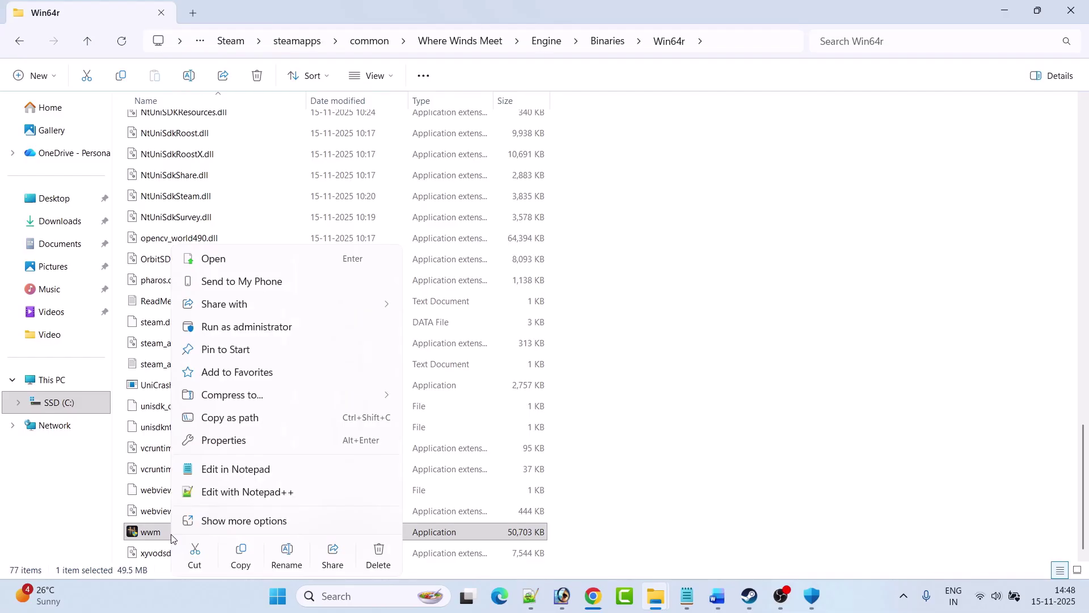
{"action": "left_click", "coordinate": [248, 441]}
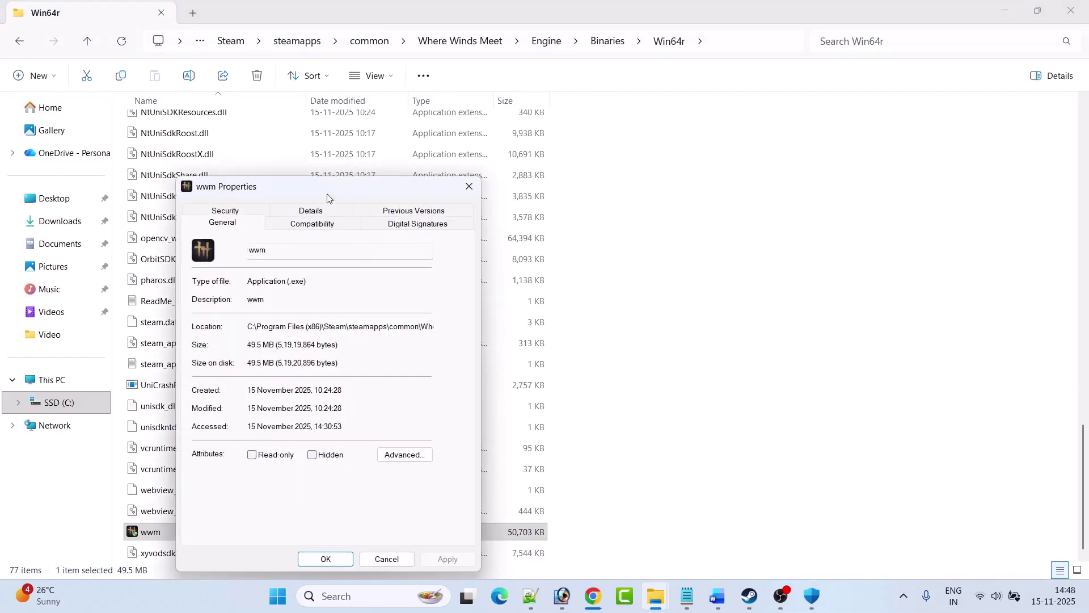
{"action": "left_click_drag", "start_coordinate": [329, 194], "coordinate": [353, 126]}
{"action": "left_click", "coordinate": [339, 159]}
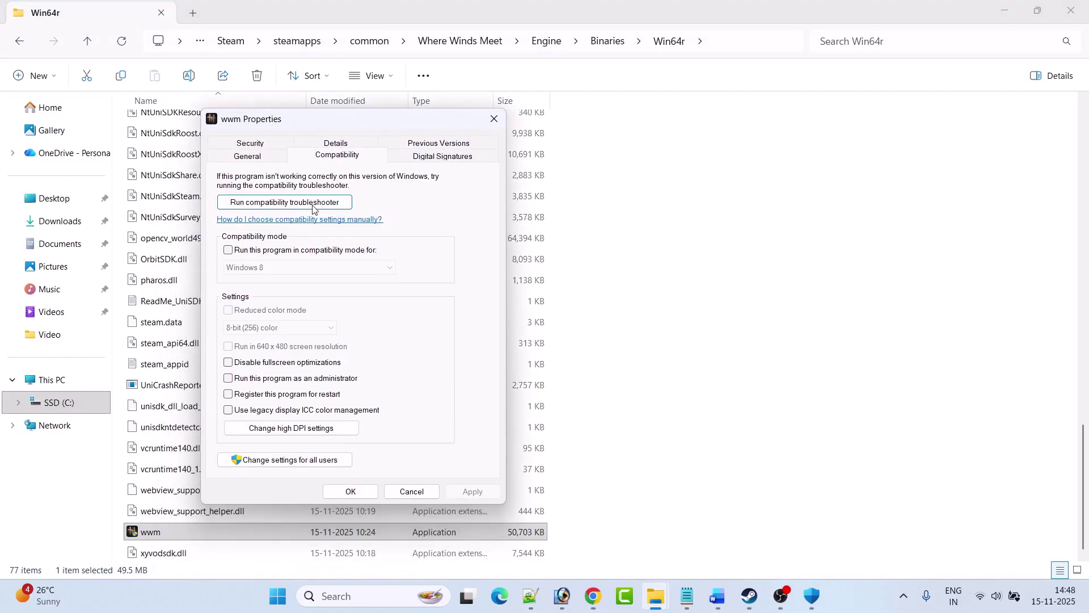
{"action": "left_click", "coordinate": [228, 379]}
{"action": "left_click", "coordinate": [483, 492]}
{"action": "left_click", "coordinate": [152, 538]}
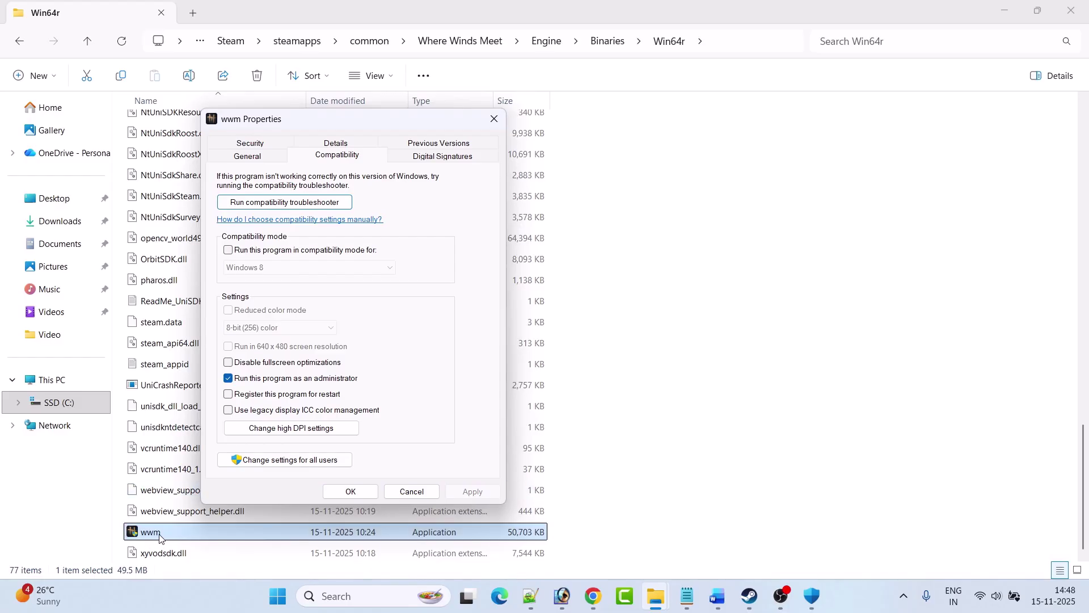
{"action": "left_click", "coordinate": [450, 331]}
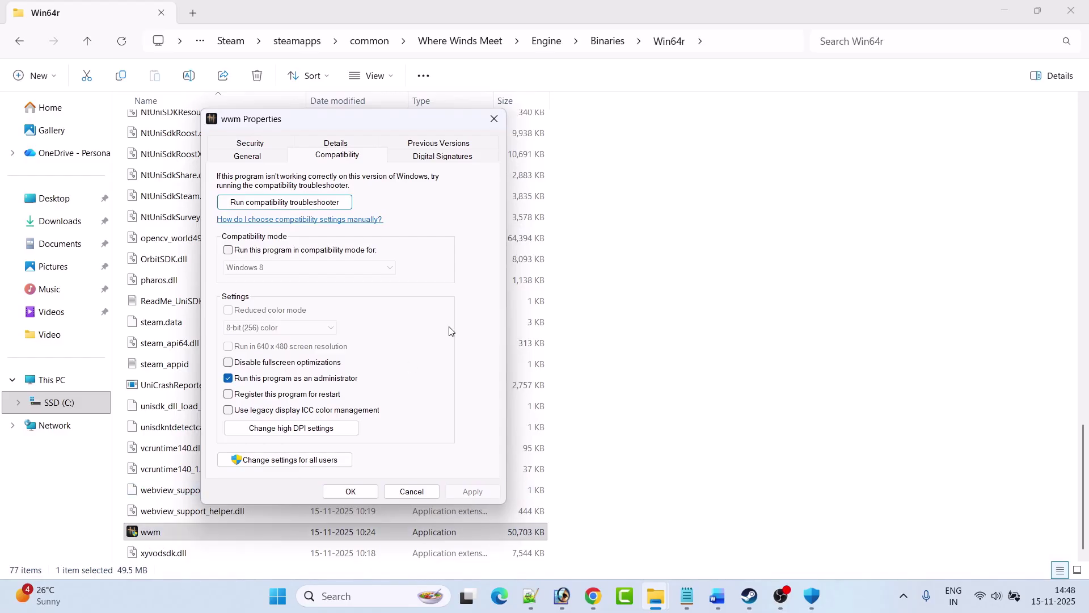
{"action": "left_click", "coordinate": [229, 251]}
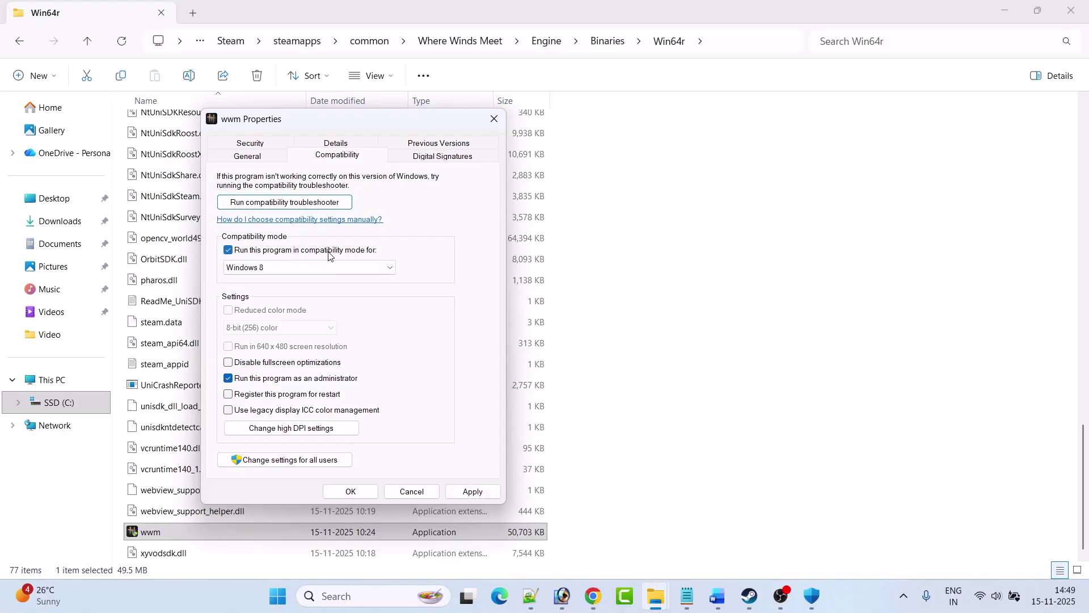
{"action": "left_click", "coordinate": [369, 267]}
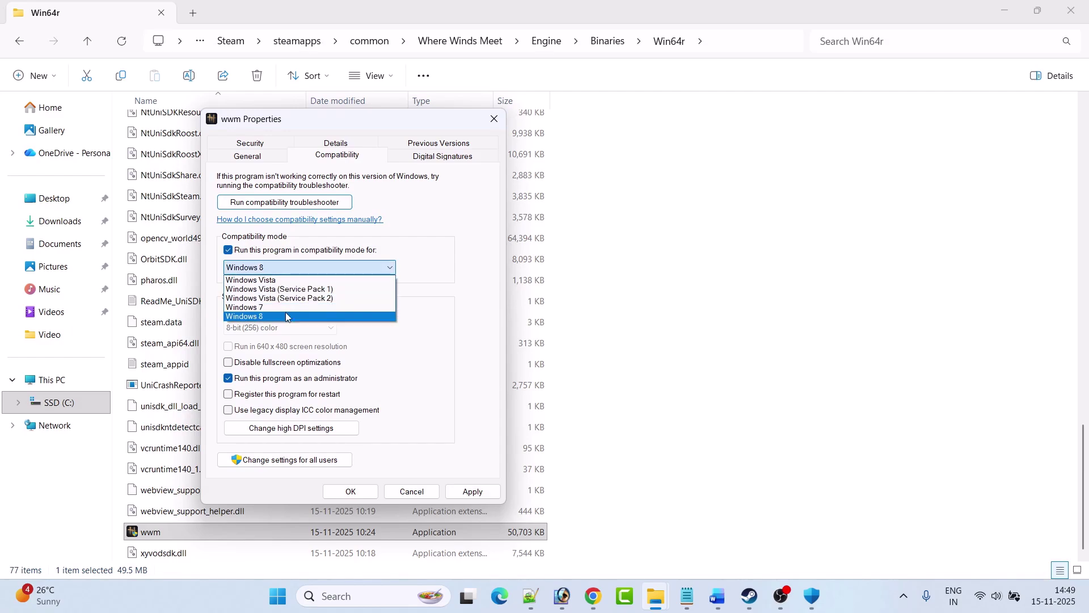
{"action": "left_click", "coordinate": [285, 315]}
{"action": "left_click", "coordinate": [470, 492]}
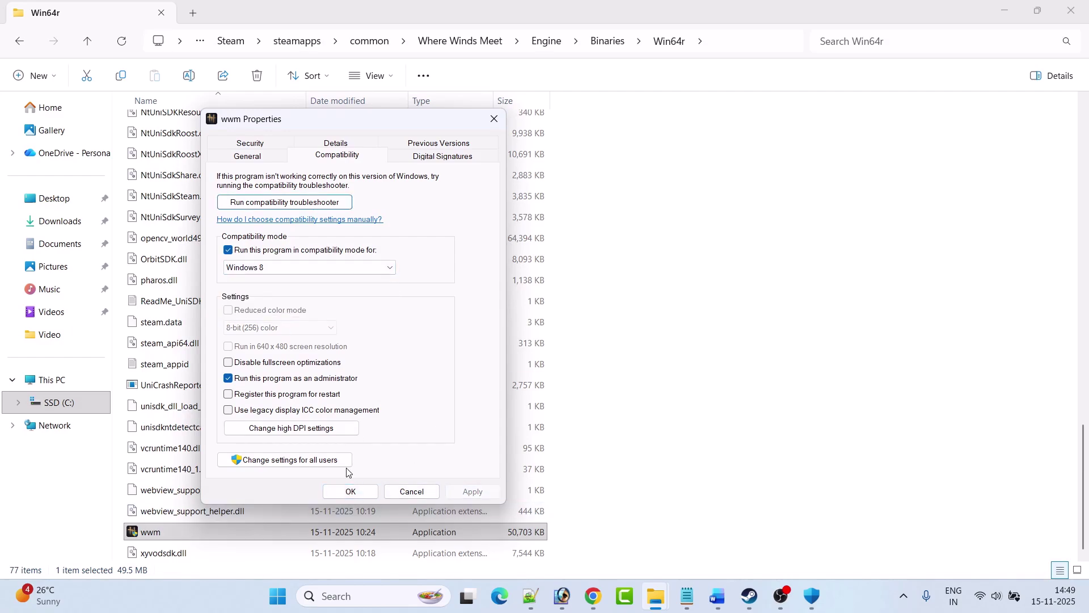
{"action": "left_click", "coordinate": [307, 269]}
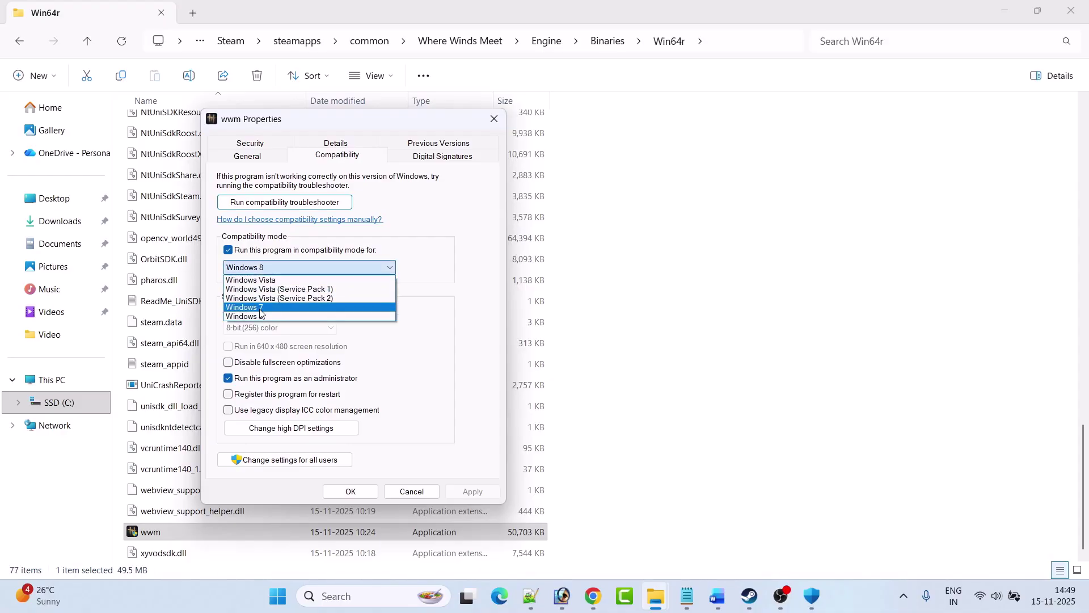
{"action": "left_click", "coordinate": [273, 308]}
{"action": "left_click", "coordinate": [471, 491]}
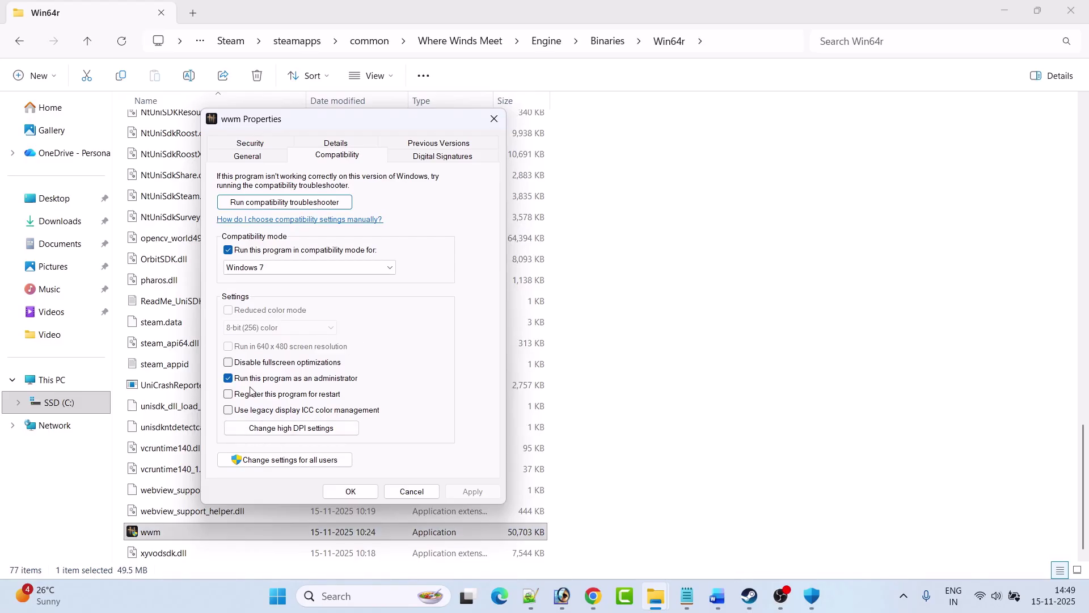
{"action": "left_click", "coordinate": [229, 364]}
{"action": "left_click", "coordinate": [471, 492]}
{"action": "left_click", "coordinate": [228, 250]}
{"action": "left_click", "coordinate": [228, 362]}
{"action": "left_click", "coordinate": [228, 378]}
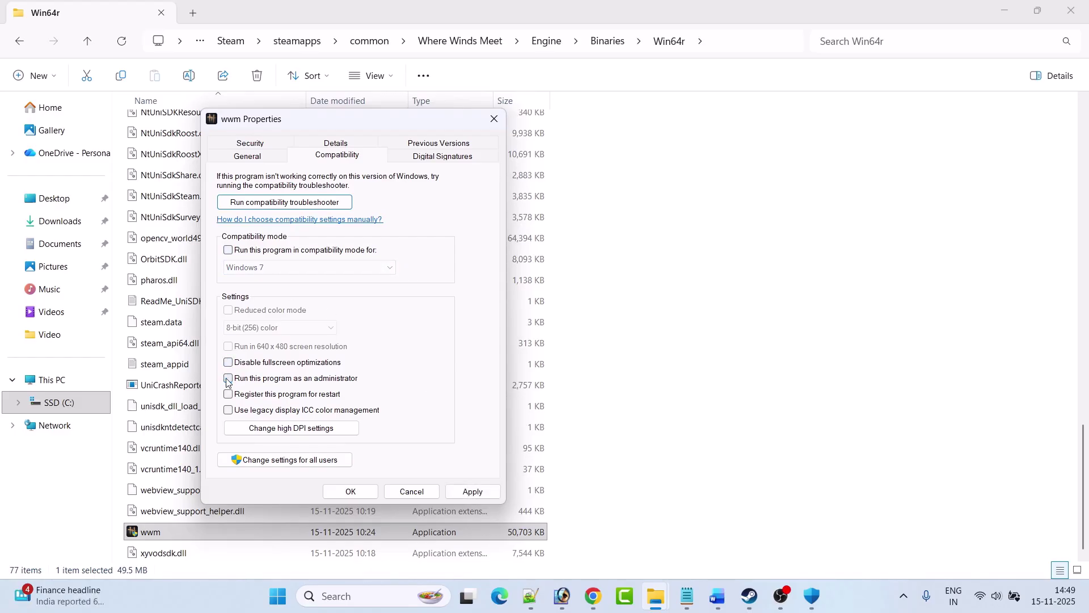
{"action": "left_click", "coordinate": [468, 492]}
{"action": "left_click", "coordinate": [353, 491]}
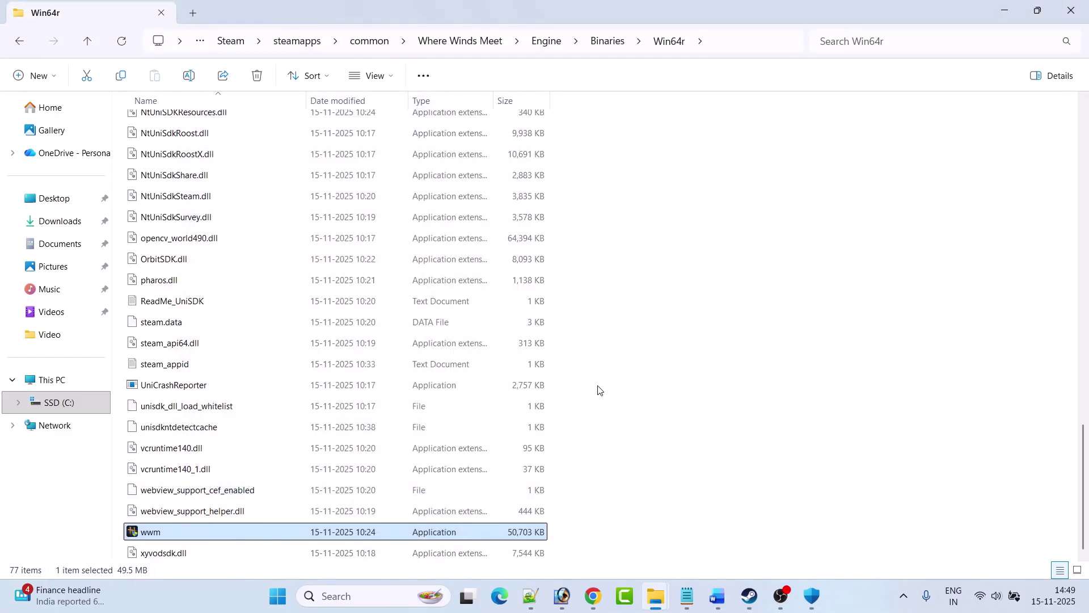
Highlight the words 'Verify the game files' in the Word guide
{"action": "left_click", "coordinate": [716, 596]}
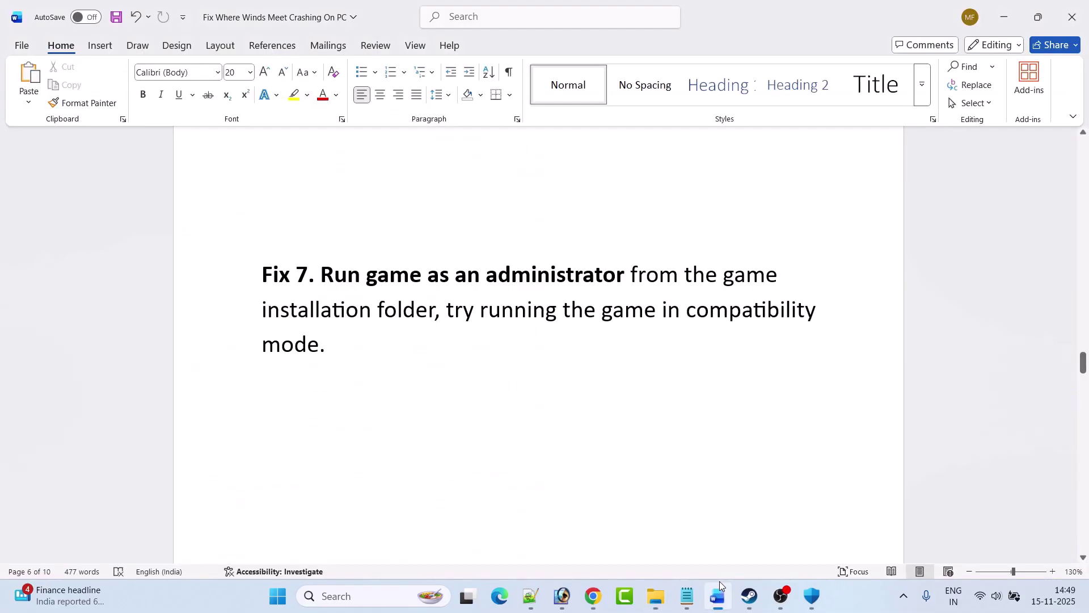
{"action": "scroll", "coordinate": [438, 386], "scroll_direction": "down", "scroll_amount": 5}
{"action": "left_click_drag", "start_coordinate": [321, 347], "coordinate": [530, 349]}
View Where Winds Meet's Installed Files properties in Steam, then return to Word at Fix 9
{"action": "left_click", "coordinate": [748, 600]}
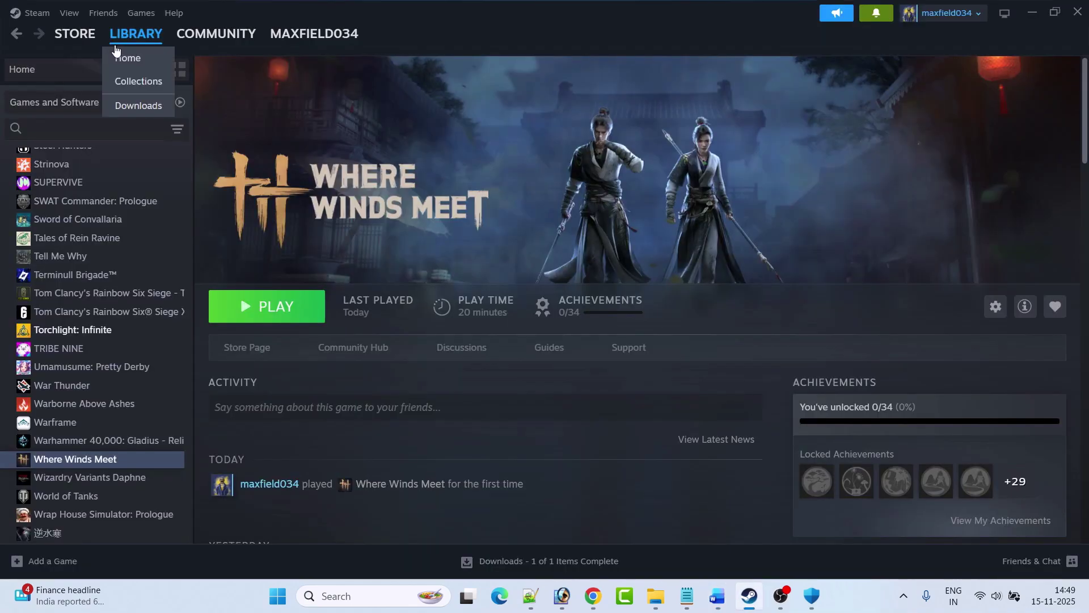
{"action": "right_click", "coordinate": [119, 460]}
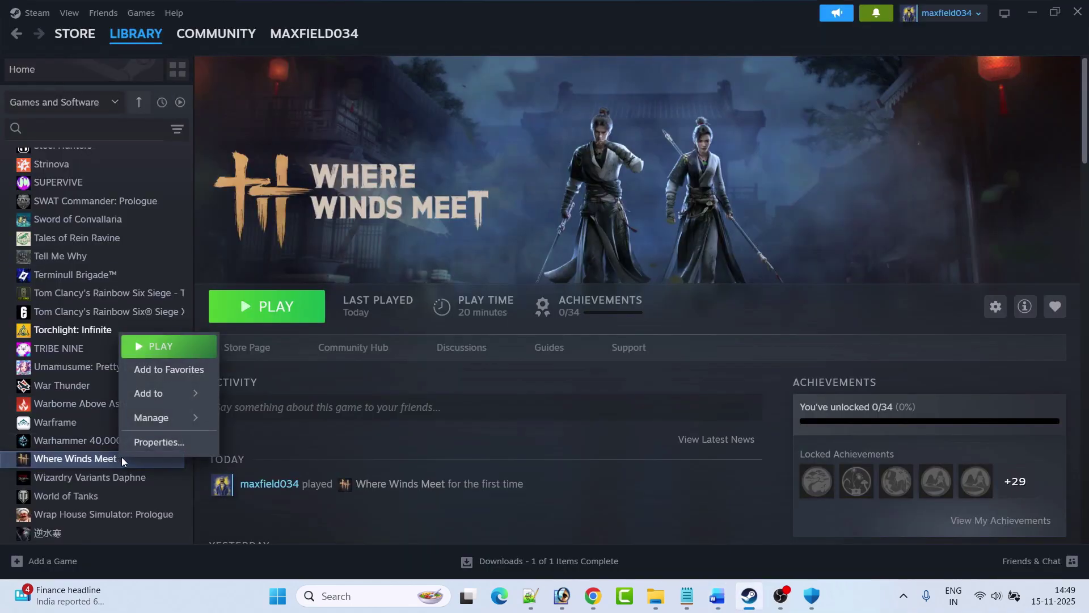
{"action": "left_click", "coordinate": [169, 442]}
{"action": "left_click", "coordinate": [340, 217]}
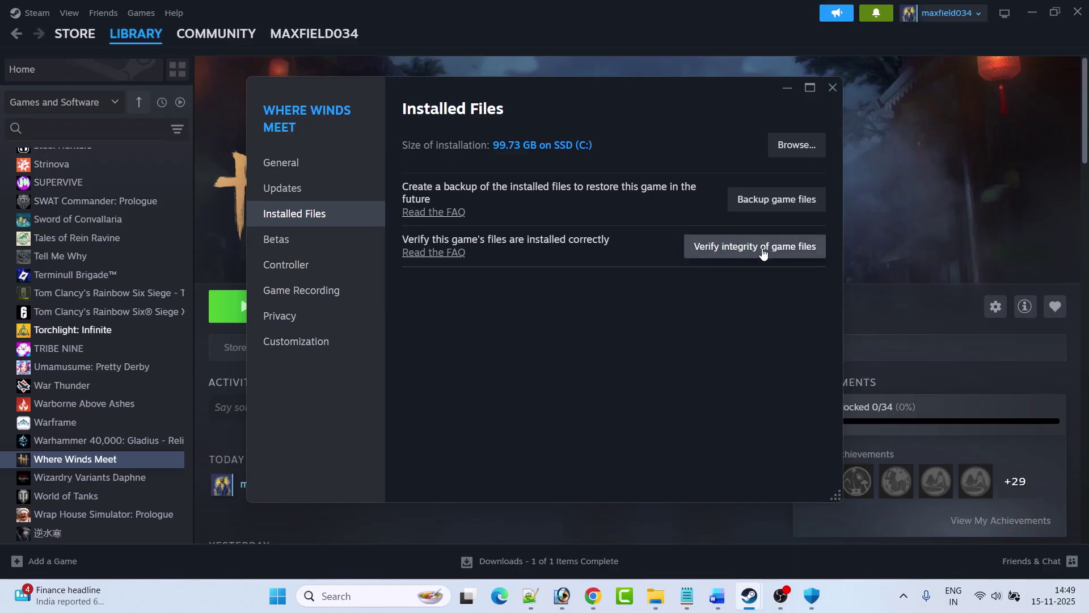
{"action": "left_click", "coordinate": [828, 94]}
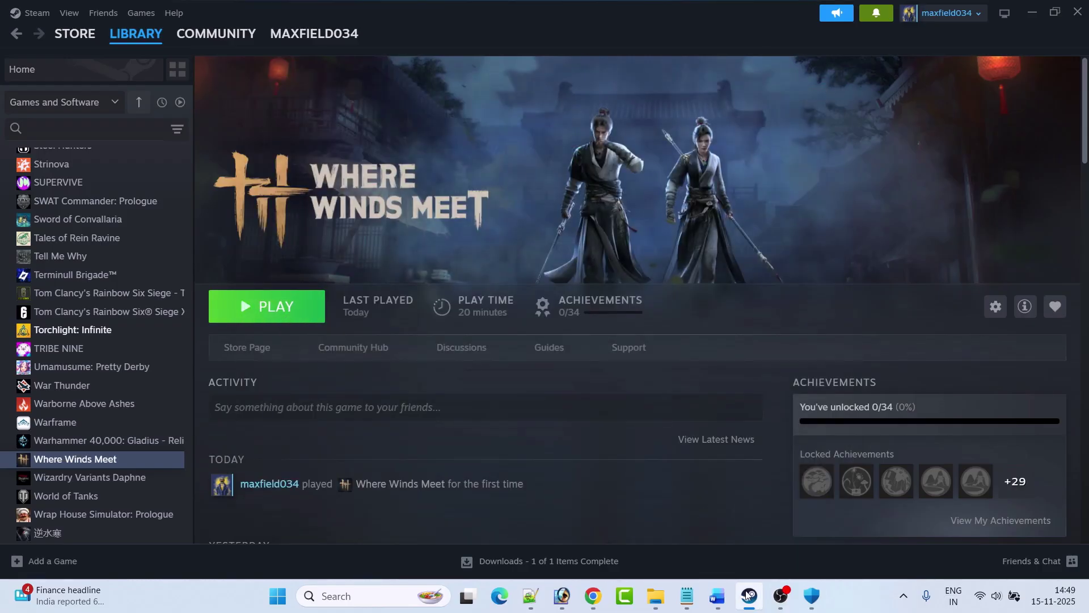
{"action": "left_click", "coordinate": [717, 596]}
{"action": "scroll", "coordinate": [477, 389], "scroll_direction": "down", "scroll_amount": 10}
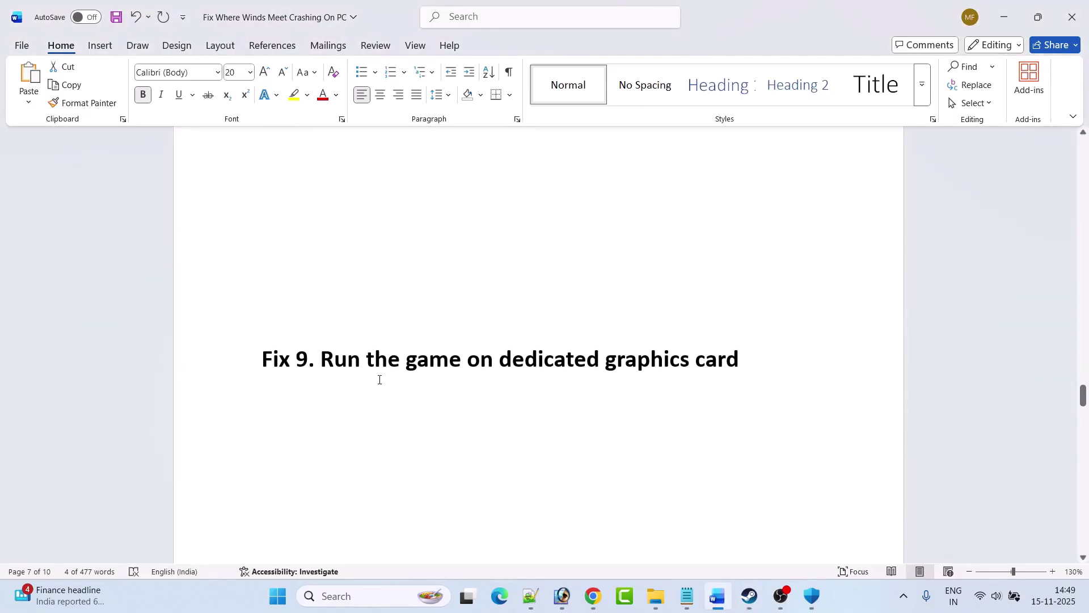
Search Windows for 'graphics' and open the Graphics settings page
{"action": "left_click_drag", "start_coordinate": [326, 359], "coordinate": [739, 363]}
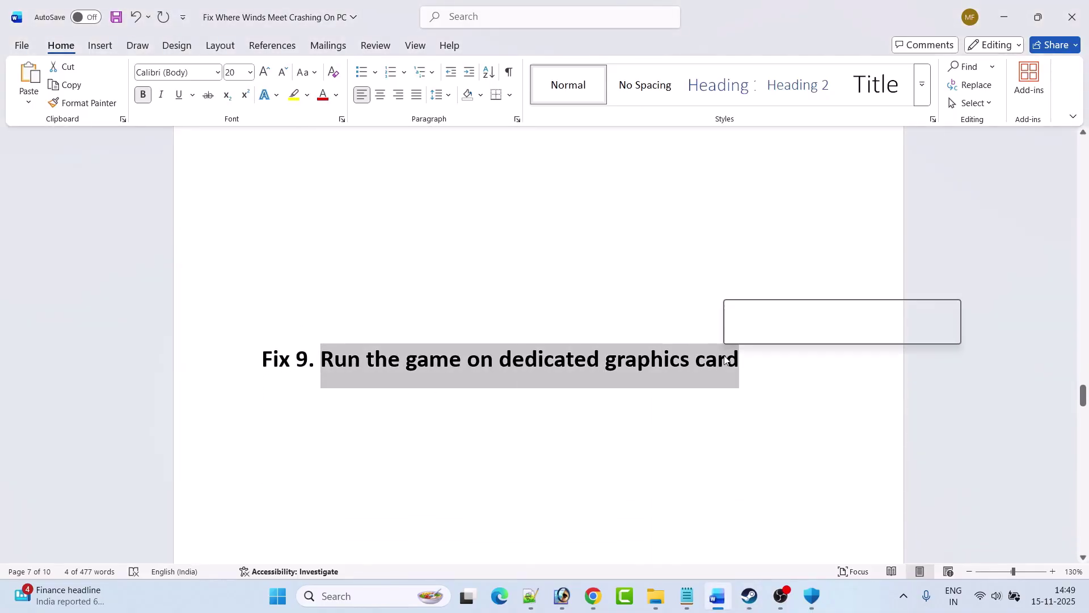
{"action": "left_click", "coordinate": [595, 448]}
{"action": "left_click", "coordinate": [363, 596]}
{"action": "type", "text": "gra"}
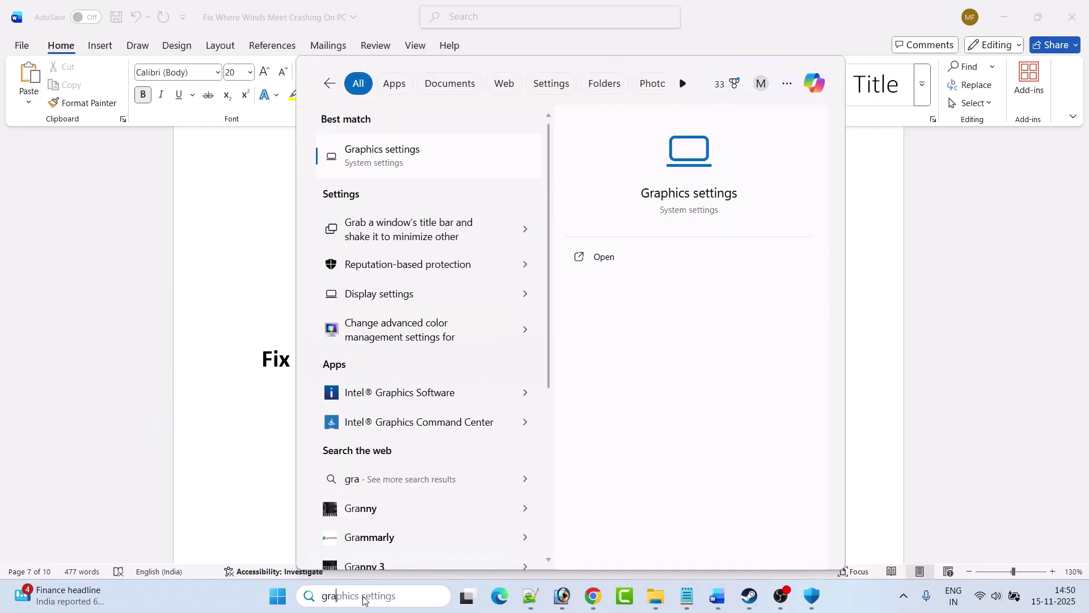
{"action": "type", "text": "phics settings"}
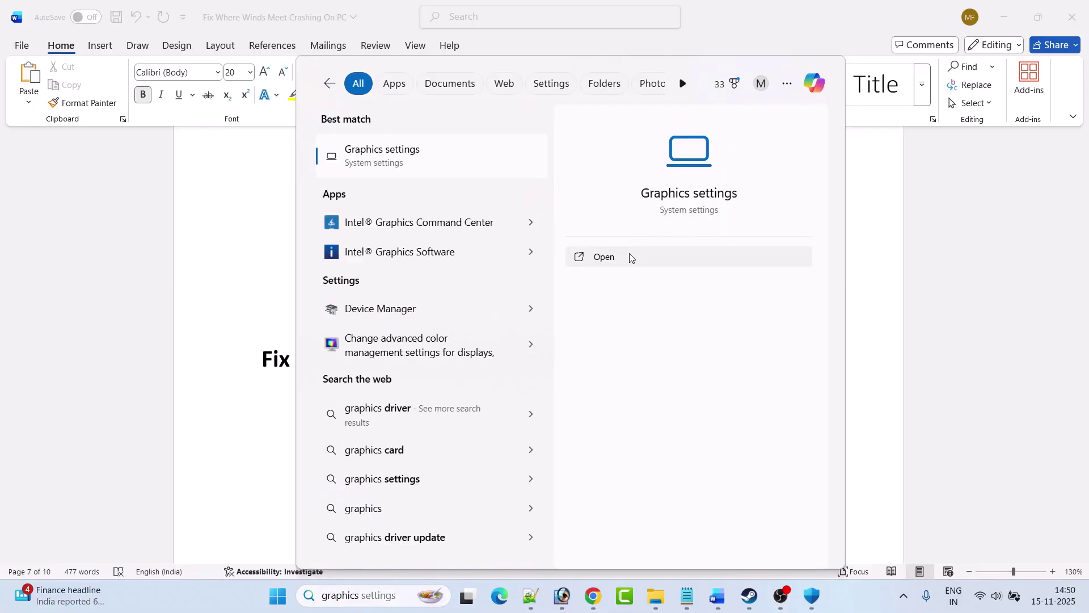
{"action": "left_click", "coordinate": [631, 257]}
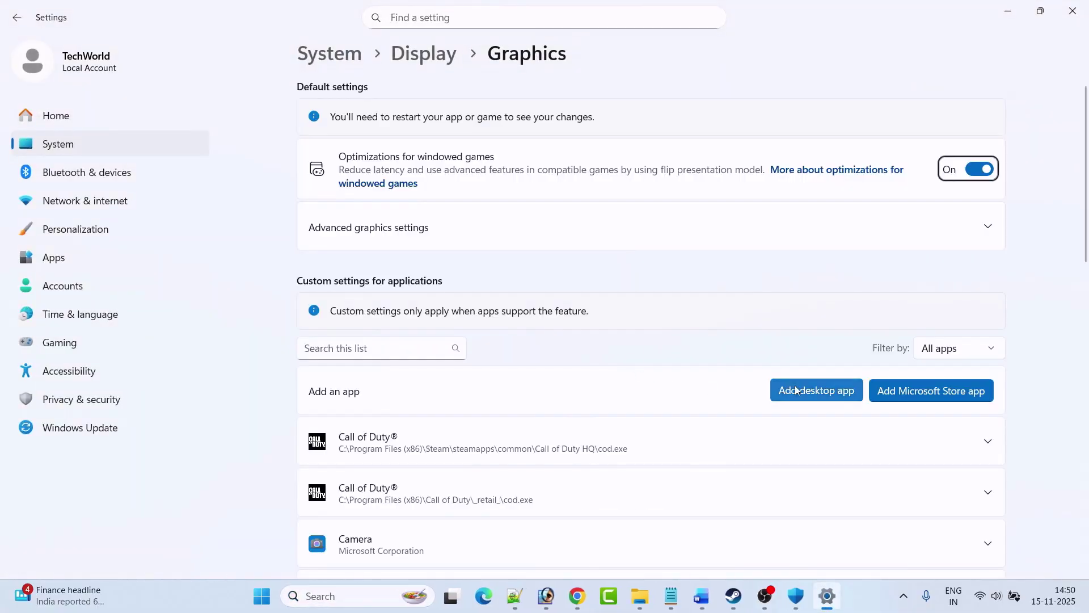
Start adding a desktop app and browse to C:\Program Files (x86)\Steam\steamapps\common
{"action": "left_click", "coordinate": [814, 389]}
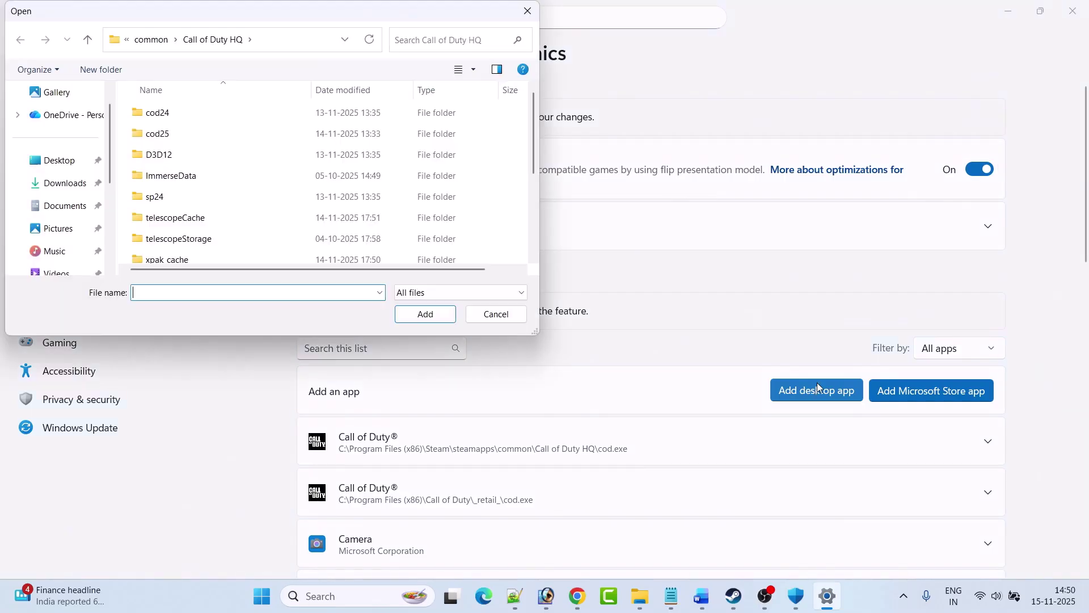
{"action": "left_click", "coordinate": [152, 40]}
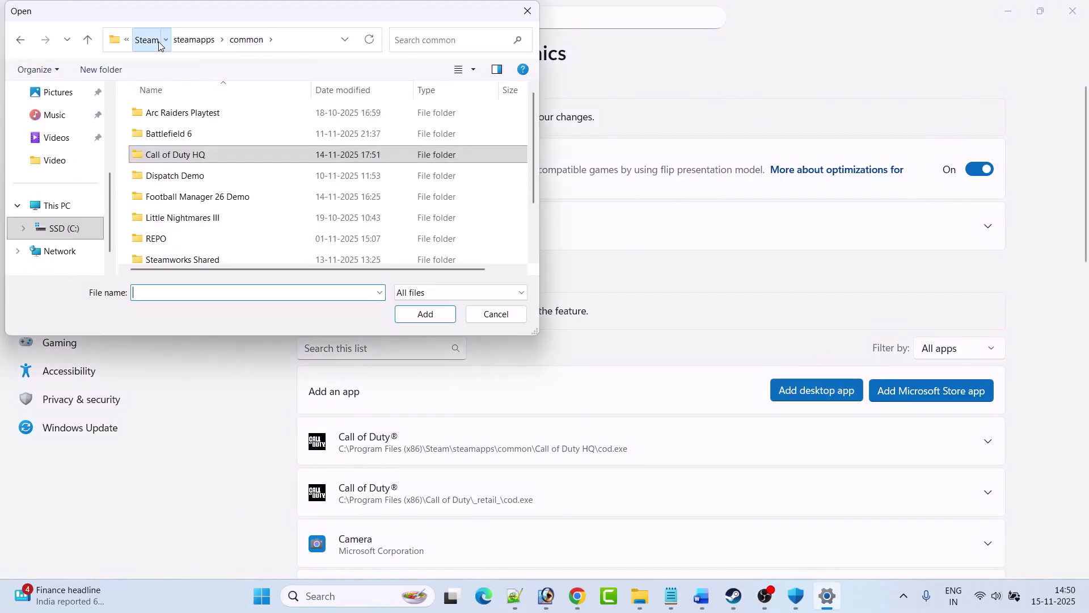
{"action": "left_click", "coordinate": [143, 39]}
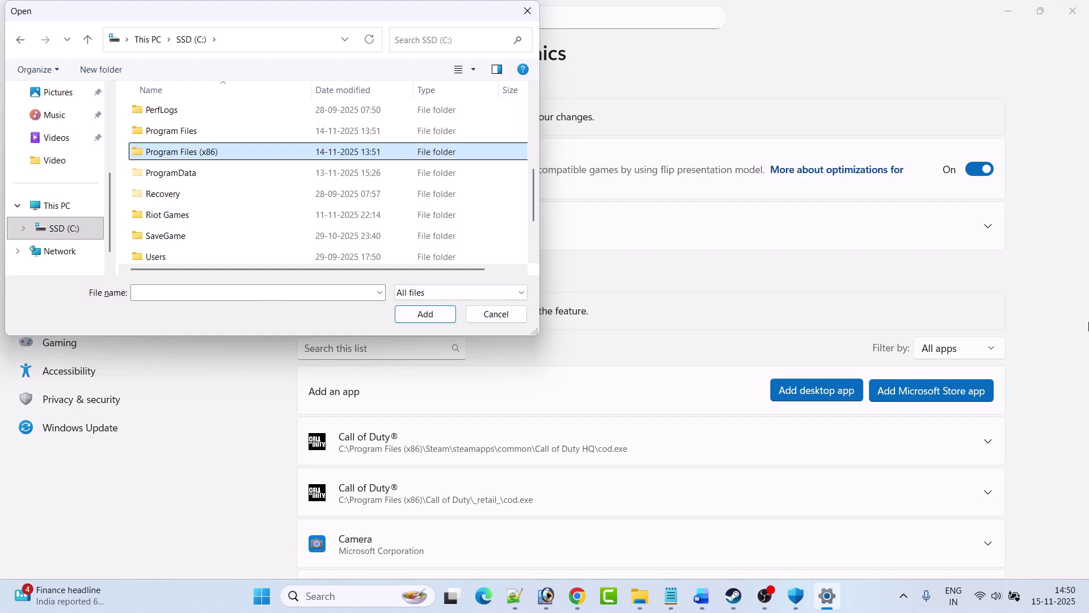
{"action": "key", "text": "Return"}
{"action": "key", "text": "s"}
{"action": "key", "text": "Return"}
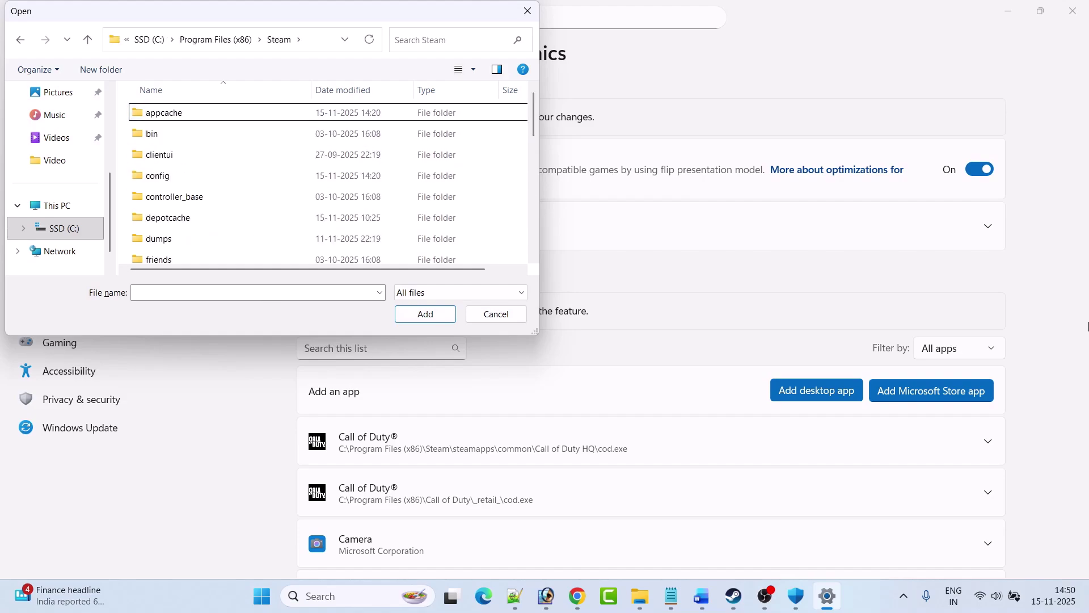
{"action": "key", "text": "s"}
{"action": "key", "text": "s"}
{"action": "key", "text": "Return"}
{"action": "key", "text": "Return"}
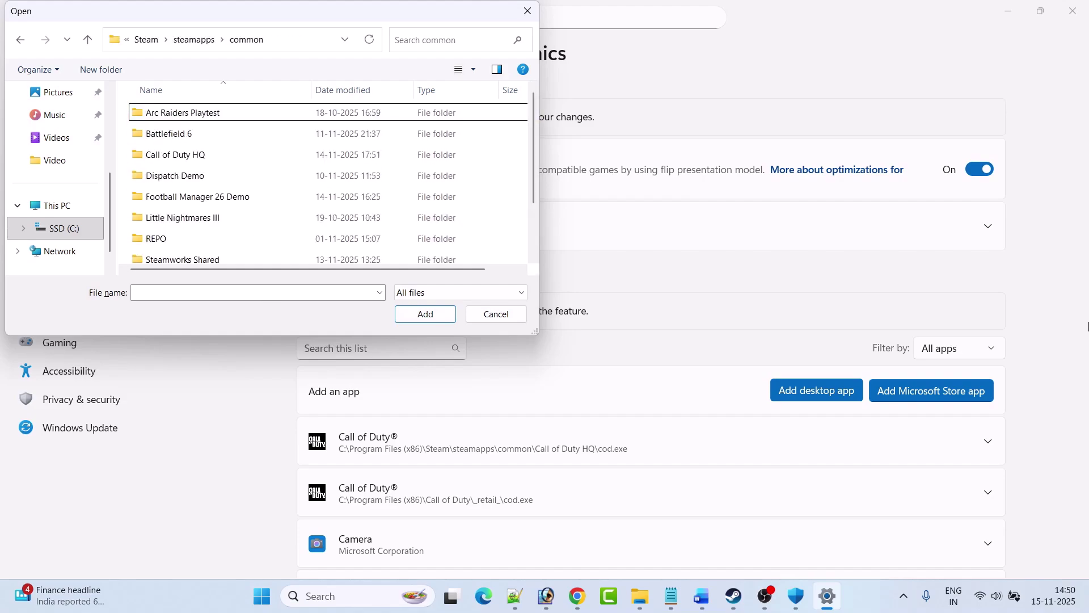
Browse into Where Winds Meet\Engine\Binaries\Win64r and add wwm.exe to the graphics list
{"action": "key", "text": "w"}
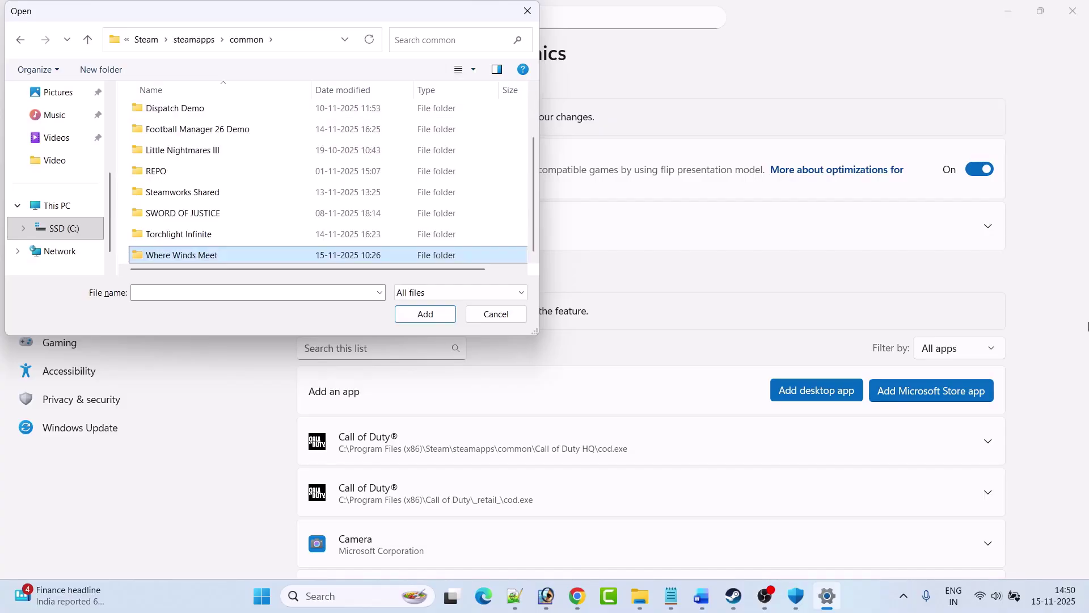
{"action": "key", "text": "Return"}
{"action": "key", "text": "Return"}
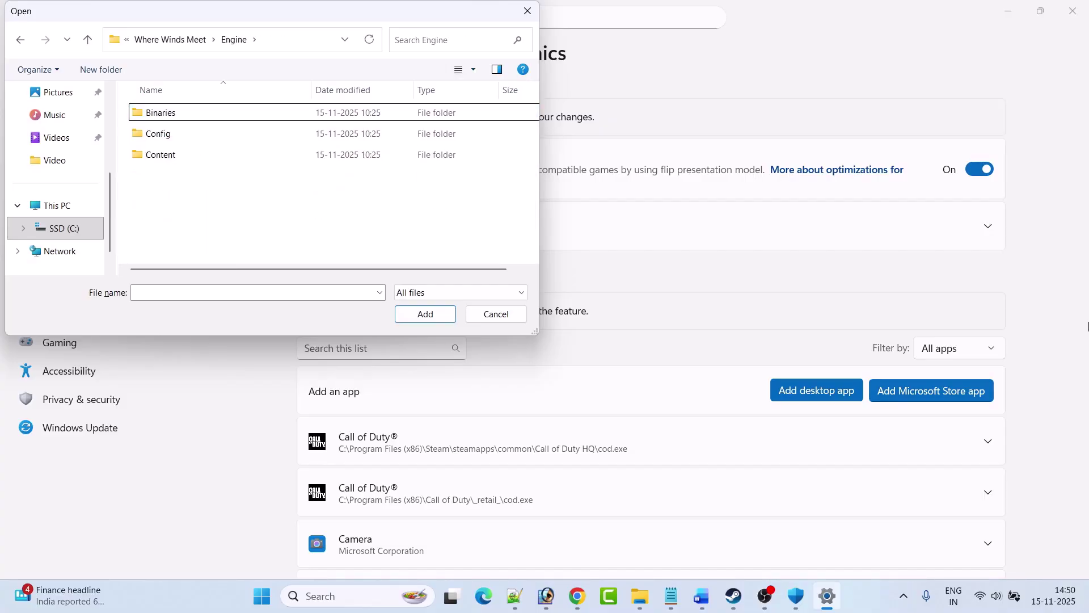
{"action": "key", "text": "Return"}
{"action": "key", "text": "Down"}
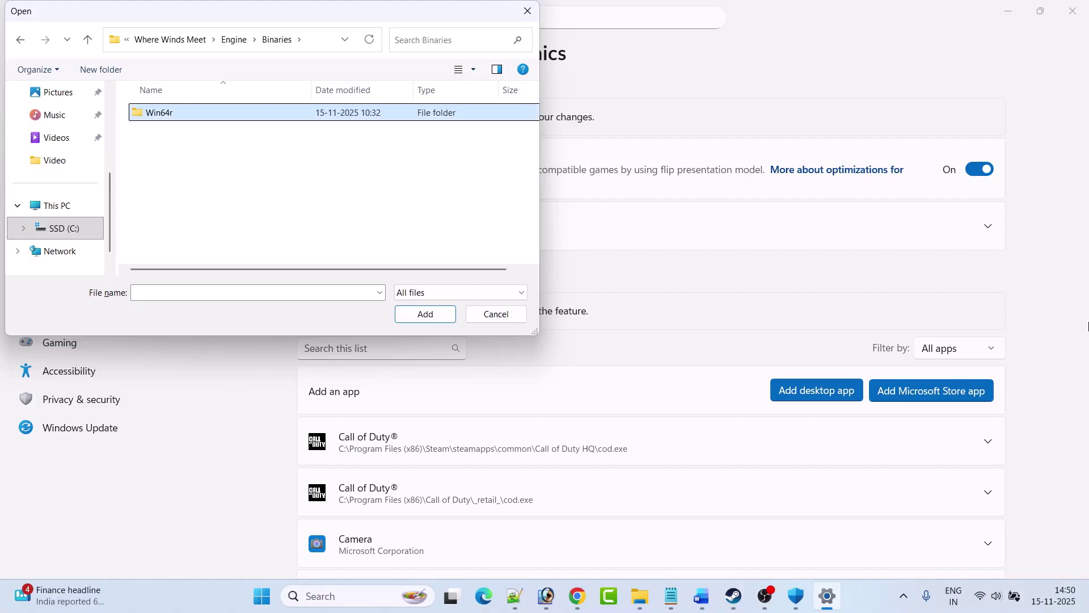
{"action": "key", "text": "Return"}
{"action": "key", "text": "w"}
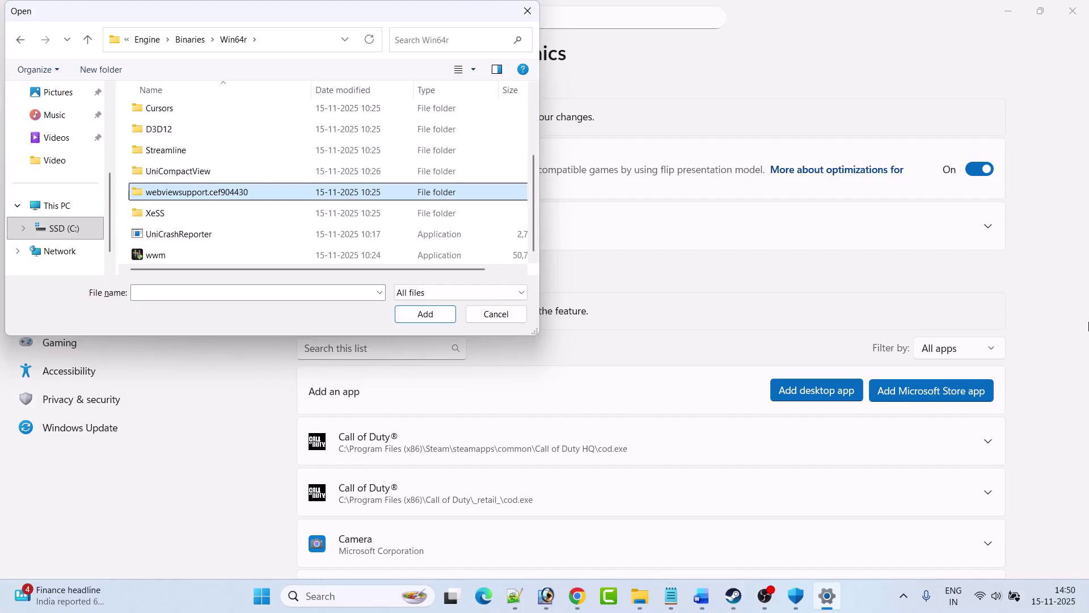
{"action": "left_click", "coordinate": [188, 258]}
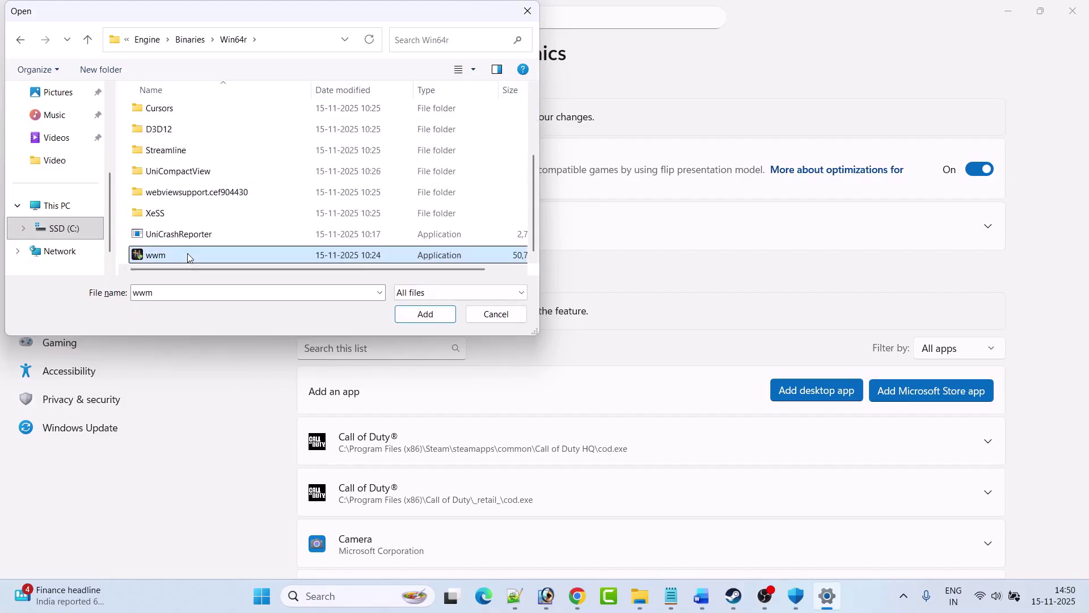
{"action": "left_click", "coordinate": [425, 314]}
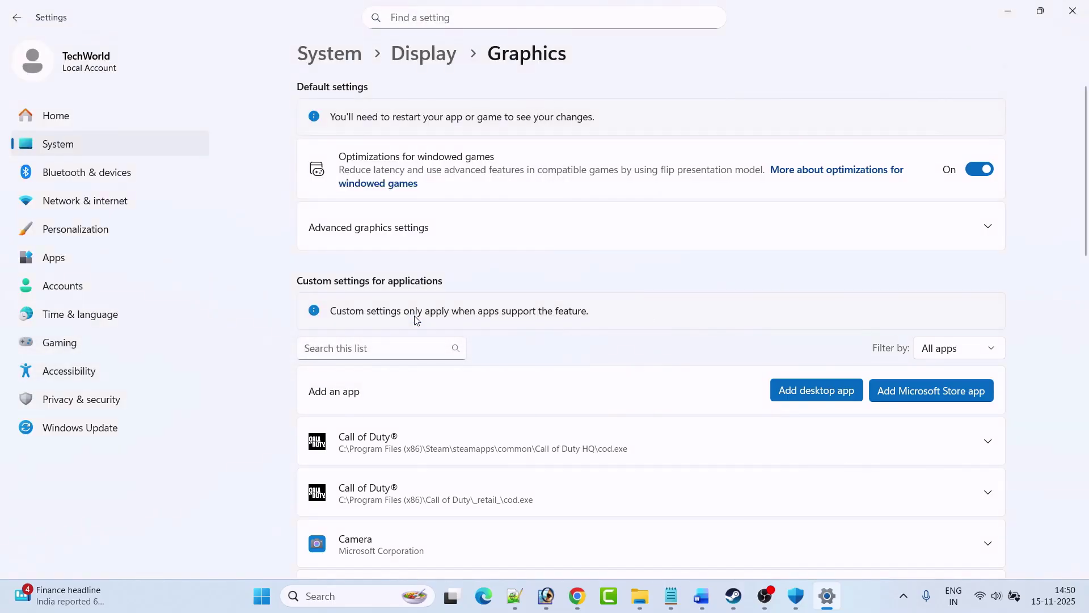
Set wwm's GPU preference to High Performance, the NVIDIA RTX 3050
{"action": "scroll", "coordinate": [646, 316], "scroll_direction": "down", "scroll_amount": 10}
{"action": "scroll", "coordinate": [647, 316], "scroll_direction": "down", "scroll_amount": 3}
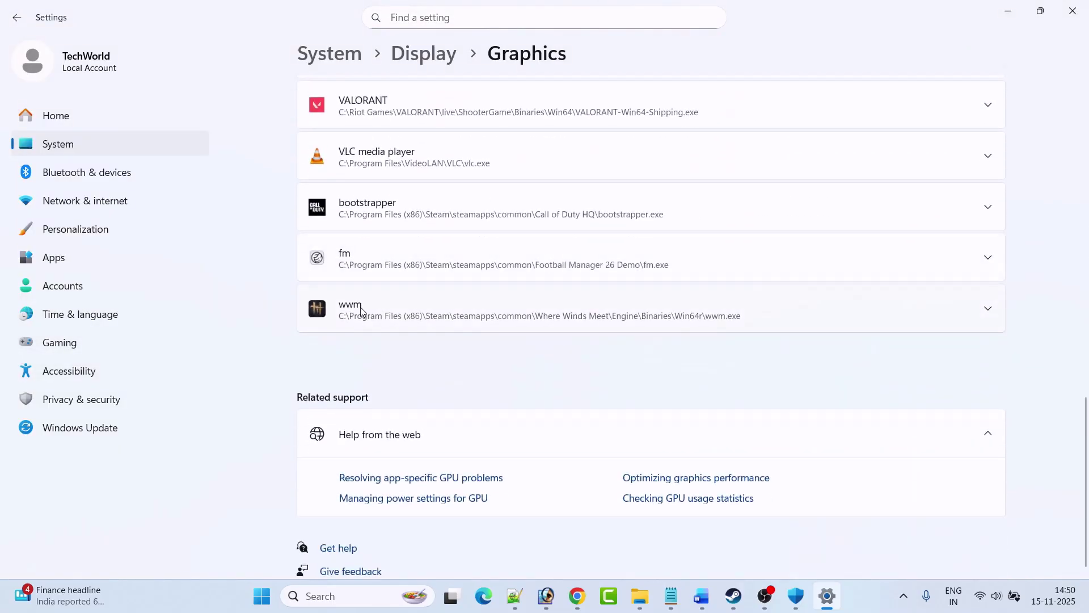
{"action": "left_click", "coordinate": [987, 308]}
{"action": "left_click", "coordinate": [924, 346]}
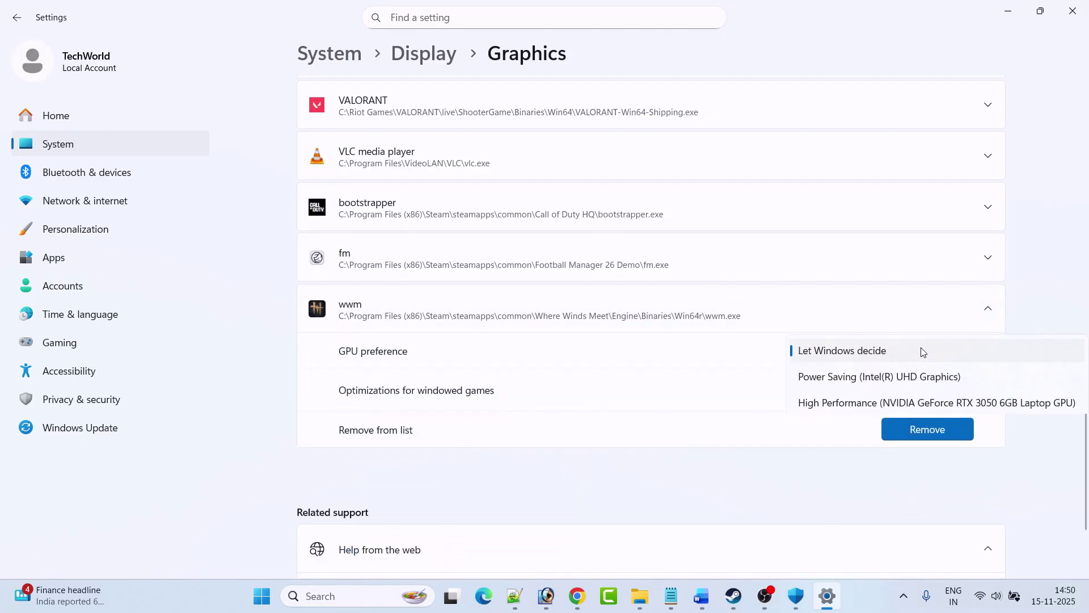
{"action": "left_click", "coordinate": [844, 404]}
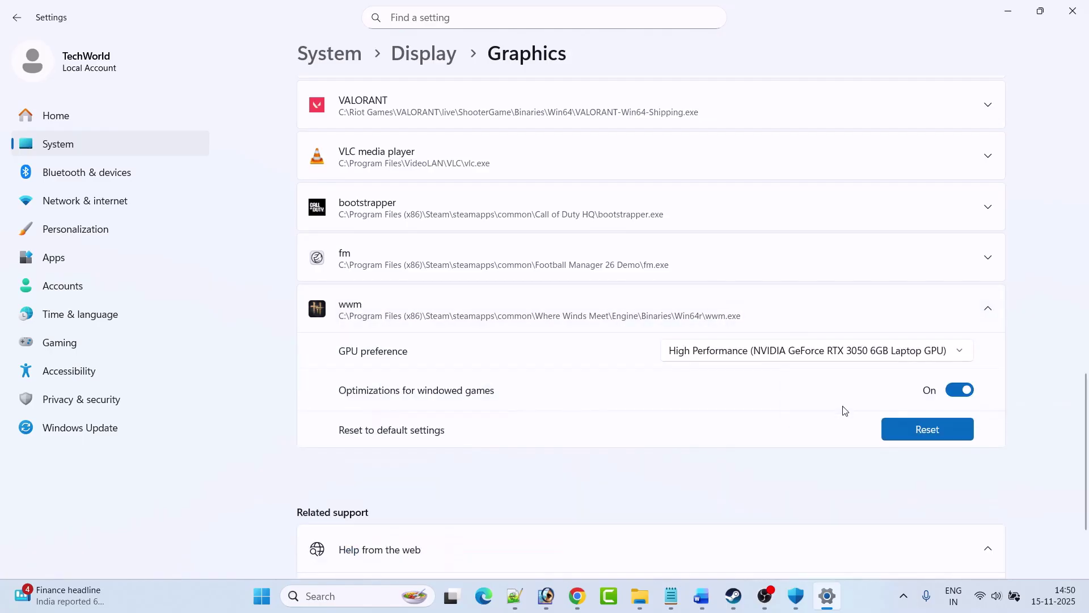
{"action": "left_click", "coordinate": [734, 603]}
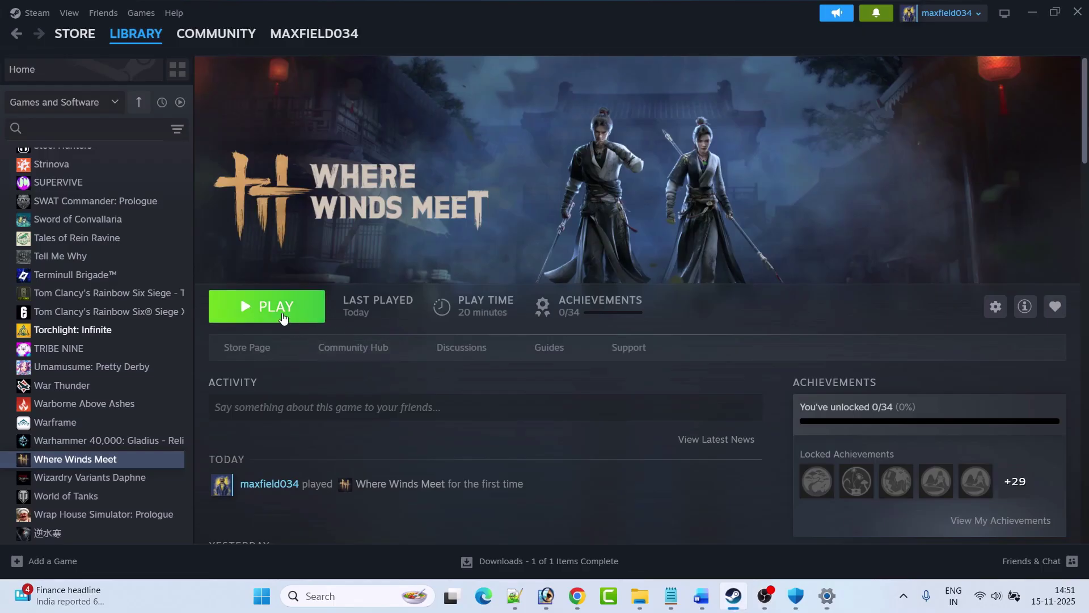
Select the Fix 10 Visual C++ download link in Word and open it in Chrome
{"action": "left_click", "coordinate": [701, 595]}
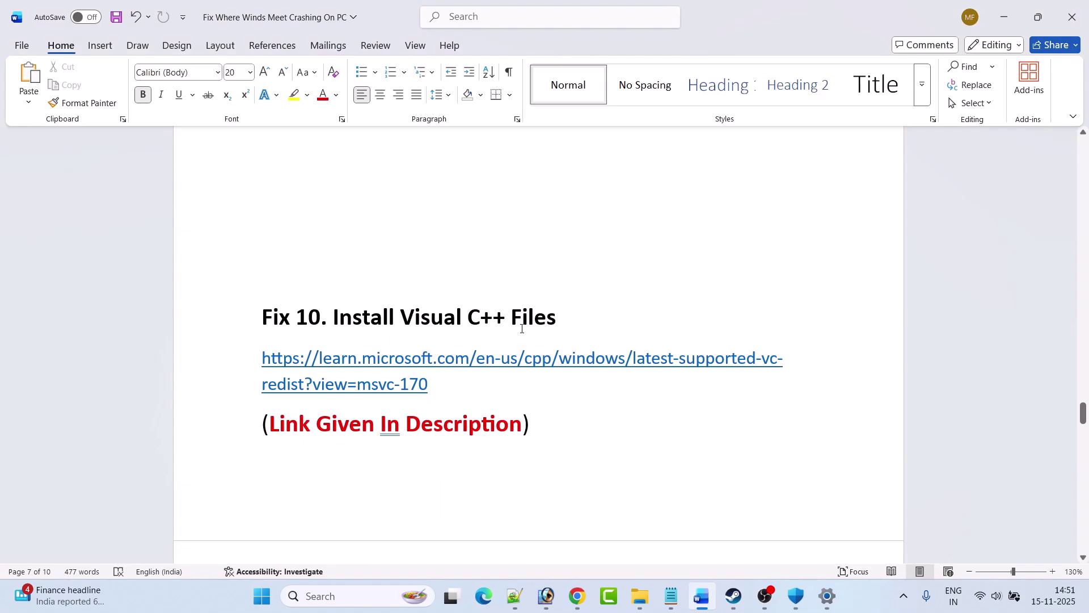
{"action": "left_click_drag", "start_coordinate": [437, 408], "coordinate": [248, 369]}
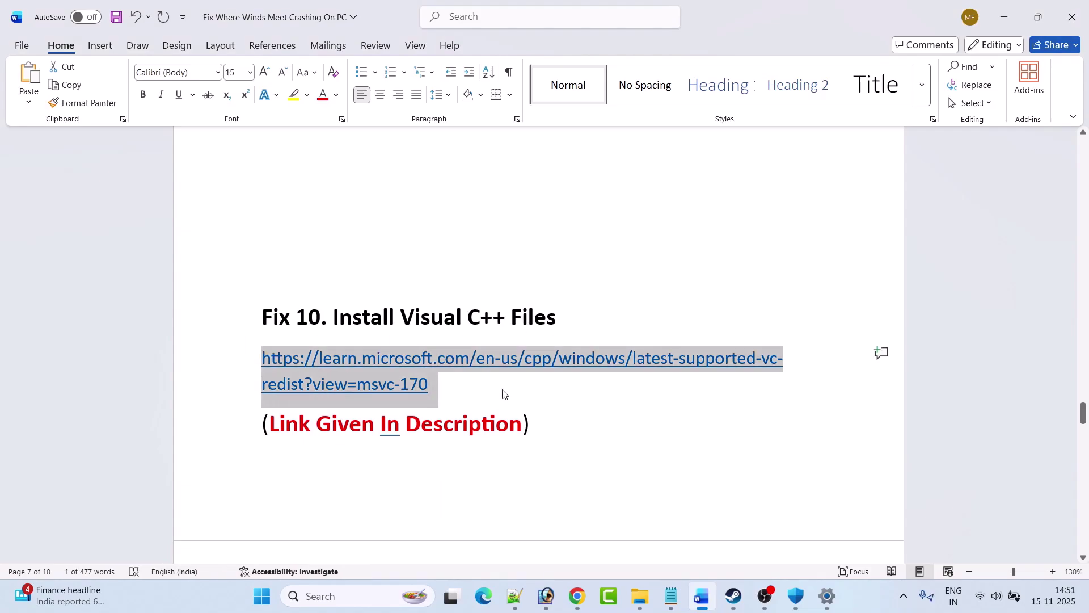
{"action": "left_click", "coordinate": [577, 595]}
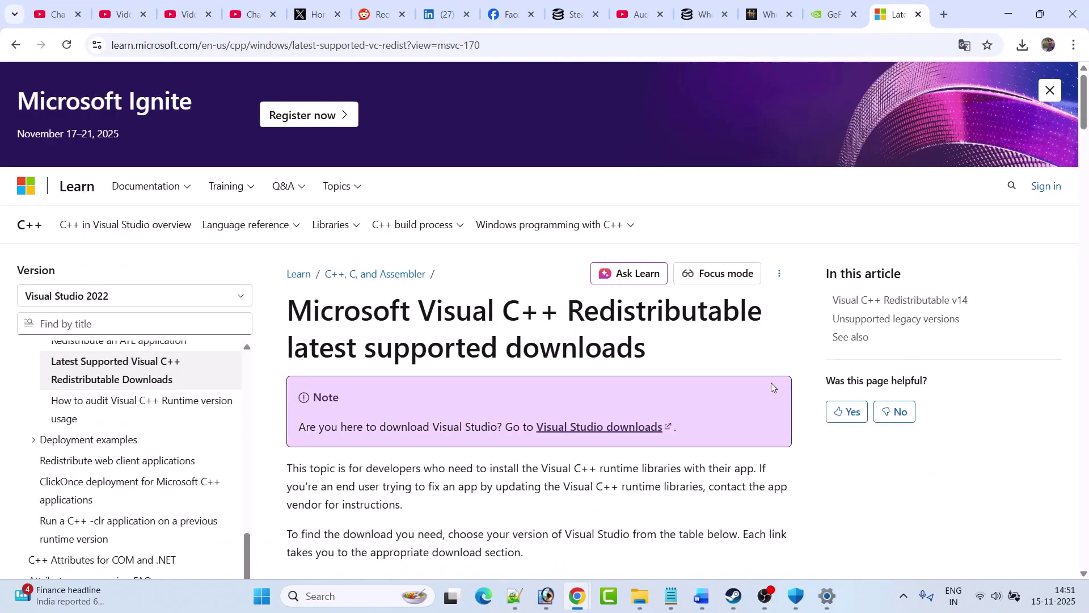
Download both the x86 and x64 Visual C++ v14 redistributables from Microsoft's page
{"action": "scroll", "coordinate": [772, 382], "scroll_direction": "down", "scroll_amount": 15}
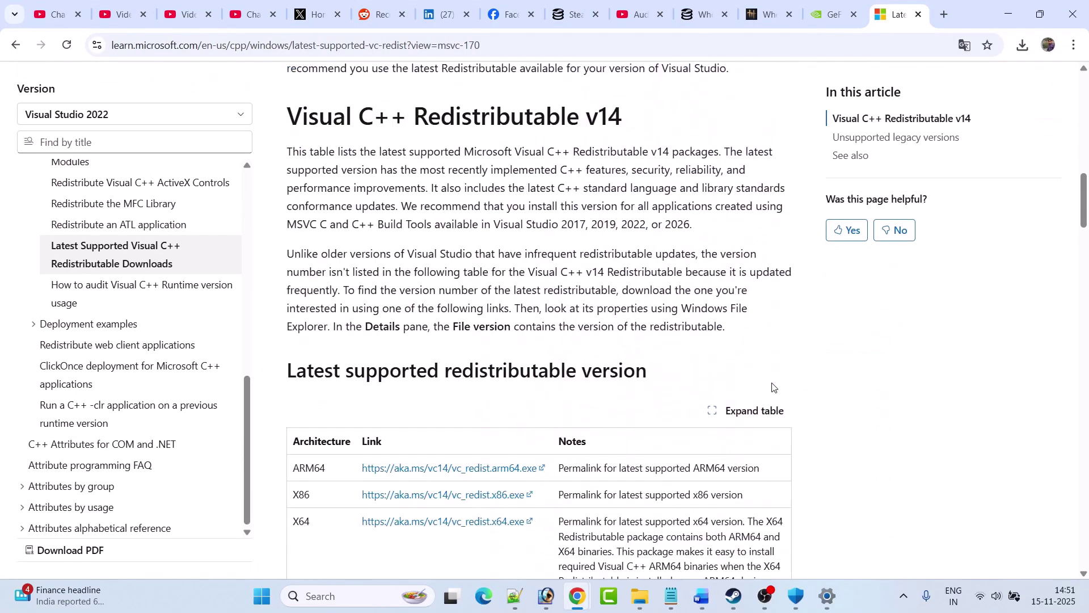
{"action": "left_click", "coordinate": [448, 318]}
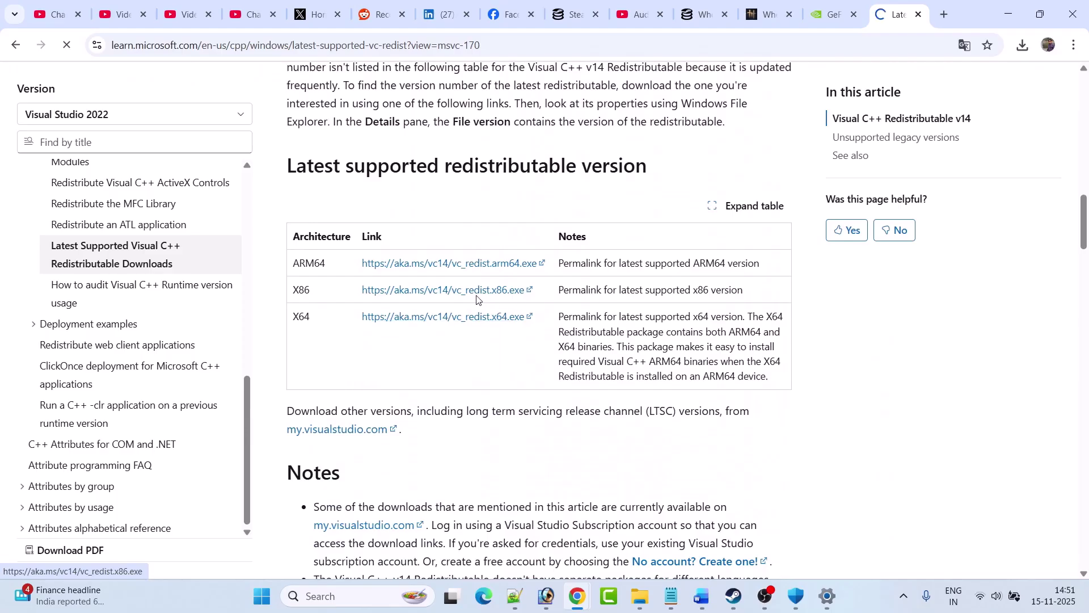
{"action": "left_click", "coordinate": [459, 296]}
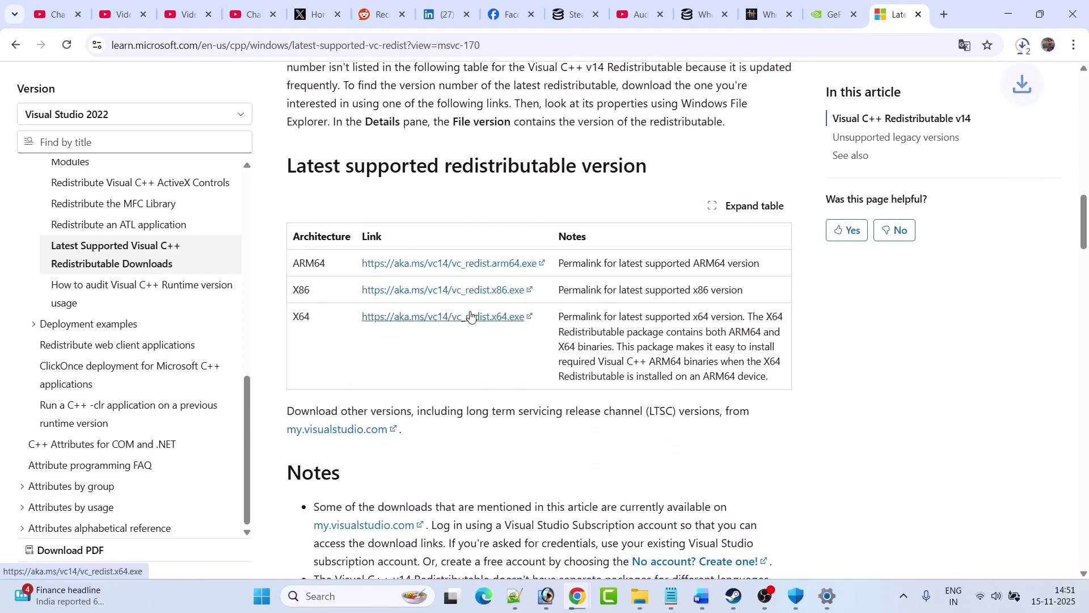
{"action": "left_click", "coordinate": [1023, 45]}
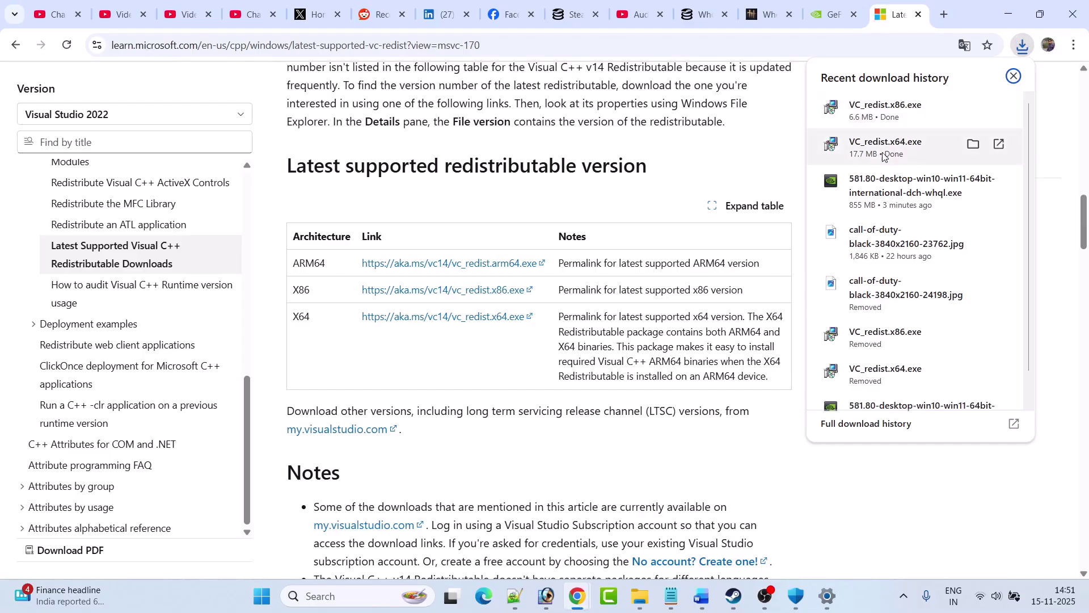
Run VC_redist.x64.exe, close it, then run VC_redist.x86.exe from Chrome's downloads
{"action": "left_click", "coordinate": [898, 150]}
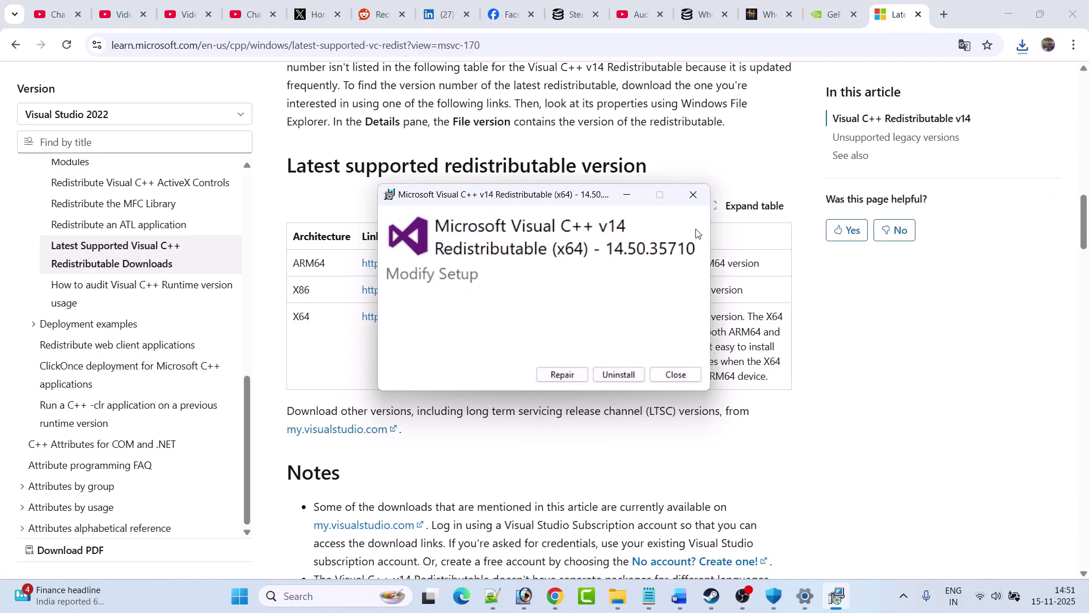
{"action": "left_click", "coordinate": [693, 194]}
{"action": "left_click", "coordinate": [1023, 46]}
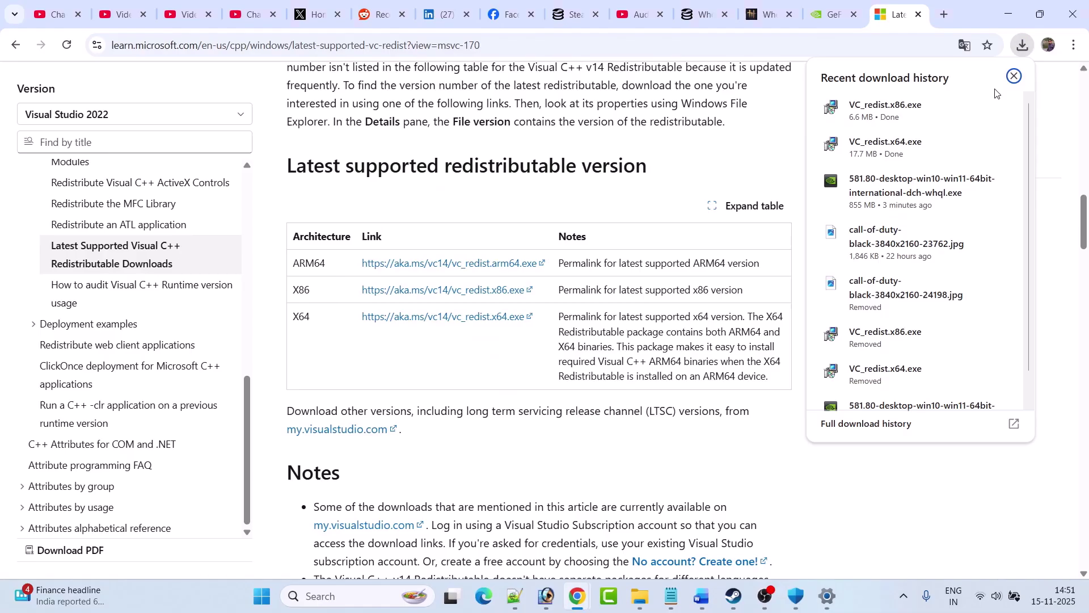
{"action": "left_click", "coordinate": [907, 114]}
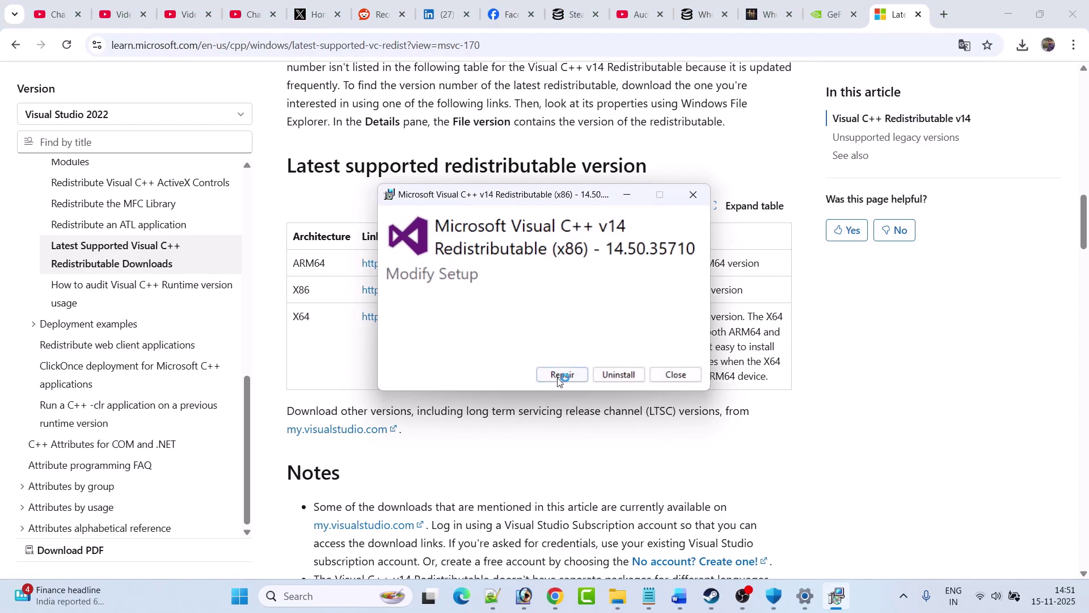
{"action": "left_click", "coordinate": [262, 604]}
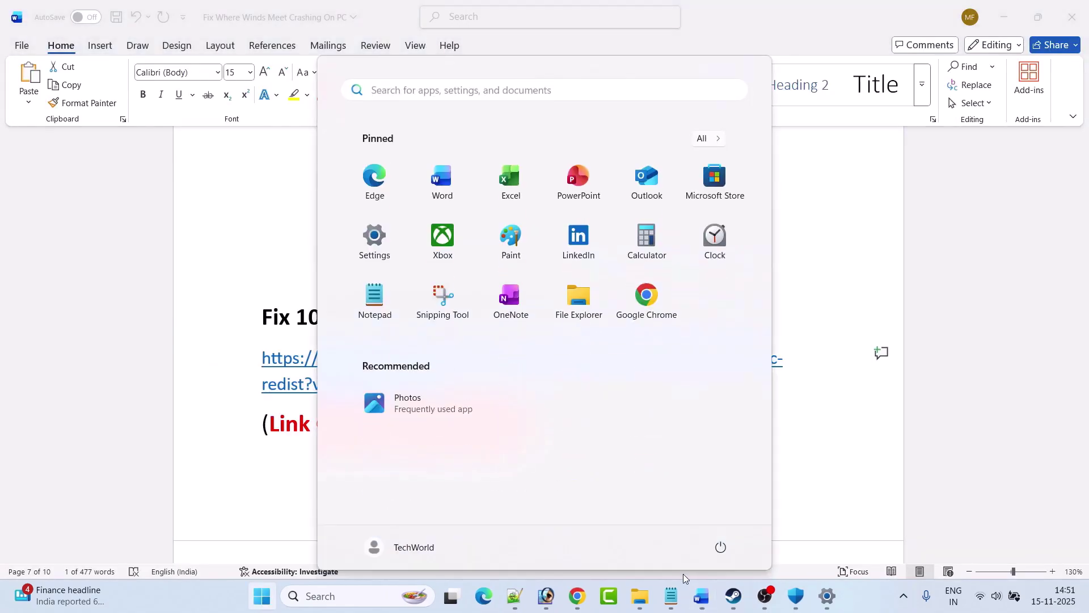
Show the Start menu's power choices and dismiss them without restarting
{"action": "left_click", "coordinate": [720, 547]}
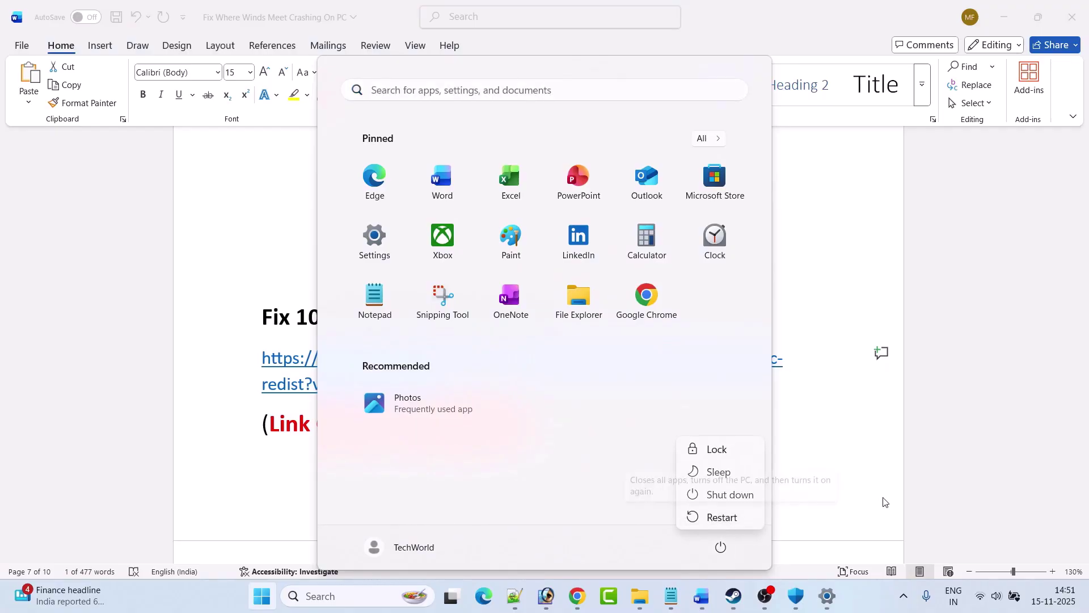
{"action": "left_click", "coordinate": [722, 517]}
{"action": "left_click", "coordinate": [828, 453]}
Pass through Steam back to Word and scroll to Fix 11 on overlays
{"action": "left_click", "coordinate": [734, 595]}
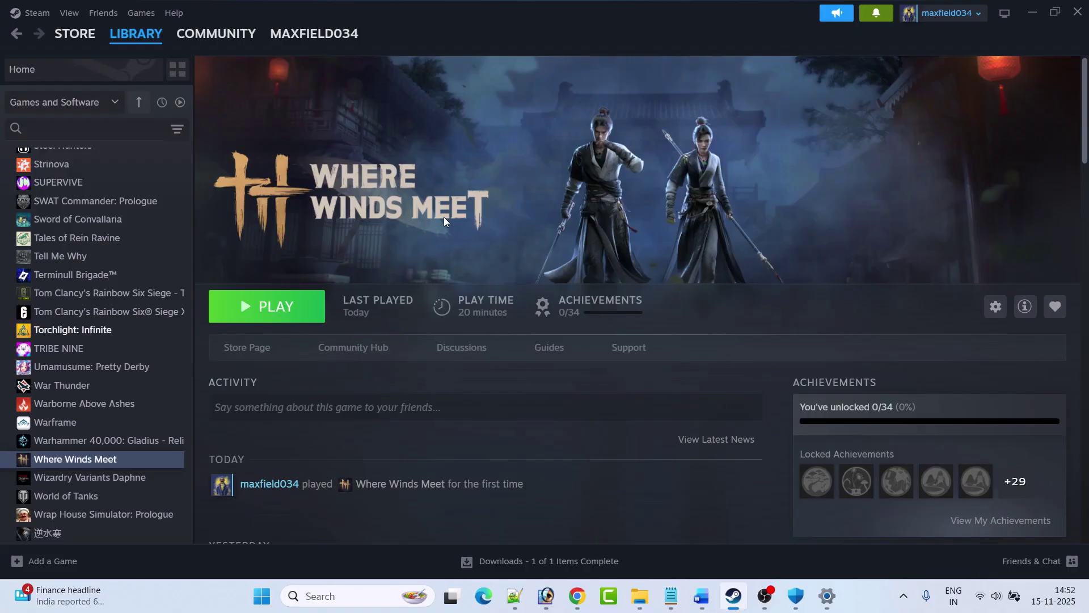
{"action": "left_click", "coordinate": [701, 595]}
{"action": "scroll", "coordinate": [458, 409], "scroll_direction": "down", "scroll_amount": 5}
{"action": "scroll", "coordinate": [458, 409], "scroll_direction": "down", "scroll_amount": 2}
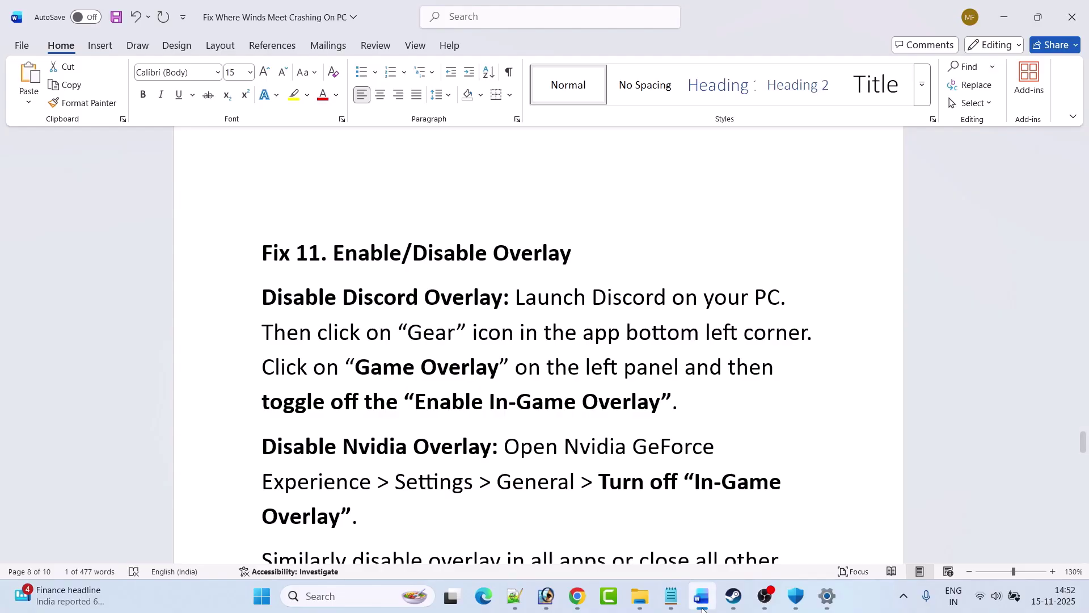
Turn off 'Enable the Steam Overlay while in-game' in Where Winds Meet's properties
{"action": "left_click", "coordinate": [734, 596]}
{"action": "mouse_move", "coordinate": [143, 46]}
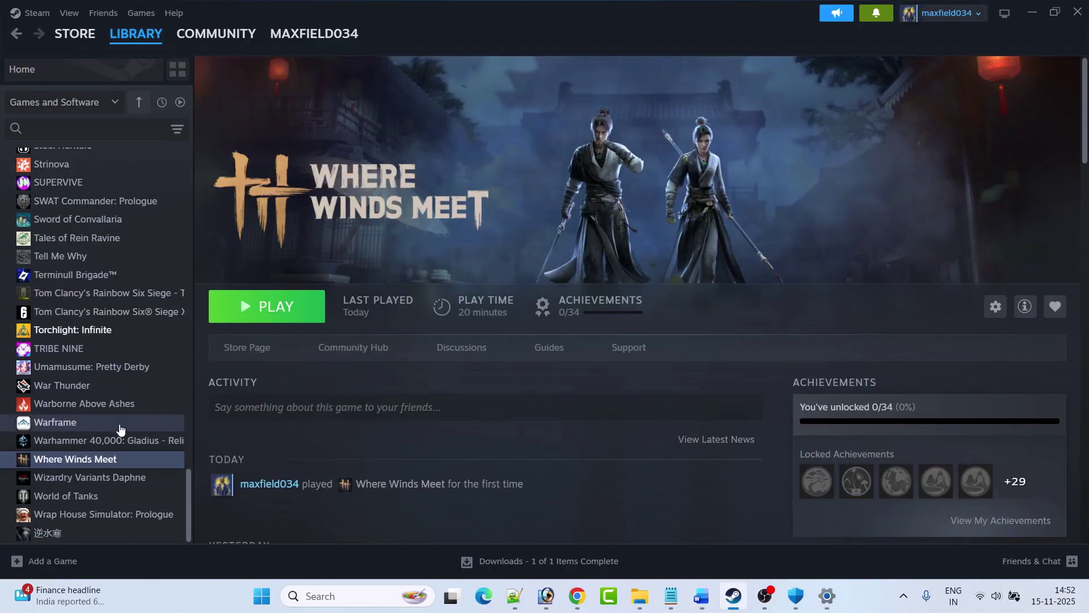
{"action": "right_click", "coordinate": [124, 466]}
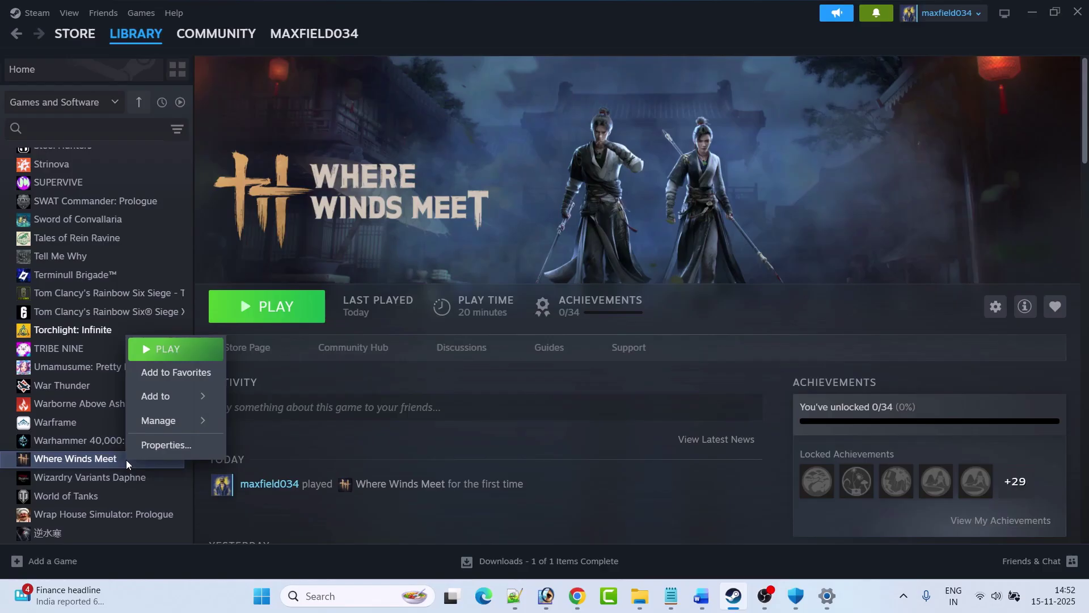
{"action": "left_click", "coordinate": [170, 446]}
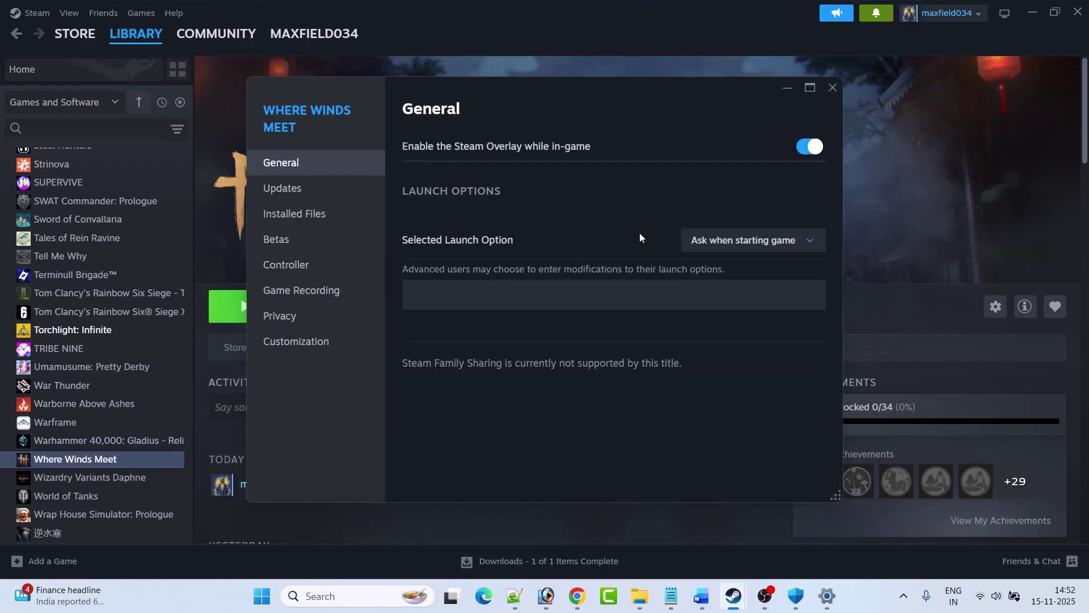
{"action": "left_click", "coordinate": [802, 147]}
{"action": "left_click", "coordinate": [832, 89]}
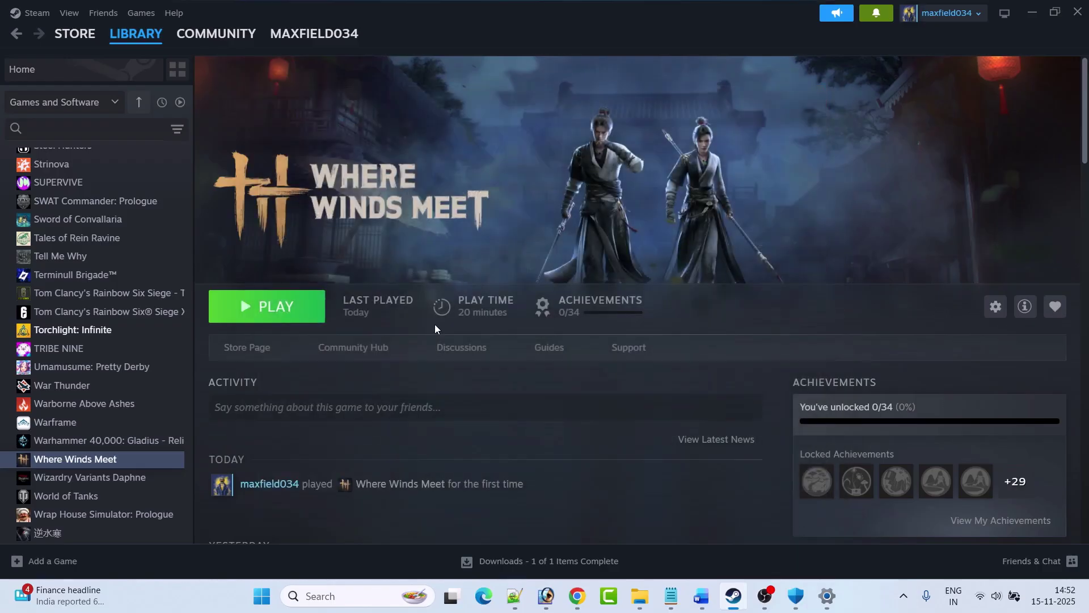
Reopen the properties to recheck the overlay toggle, then return to the Word guide
{"action": "right_click", "coordinate": [119, 469]}
{"action": "left_click", "coordinate": [170, 448]}
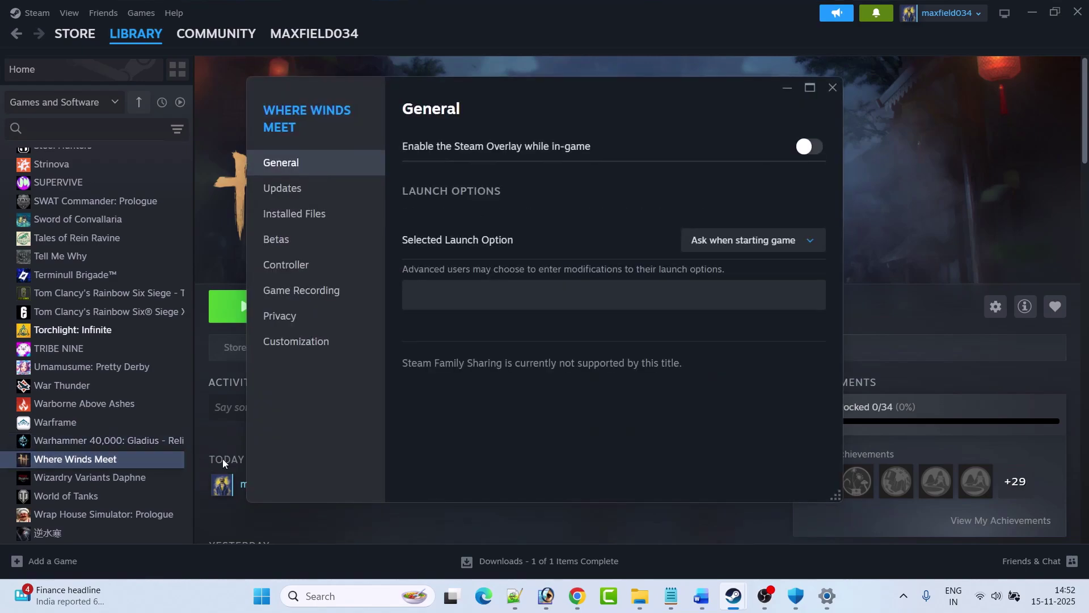
{"action": "left_click", "coordinate": [813, 151]}
{"action": "left_click", "coordinate": [832, 89]}
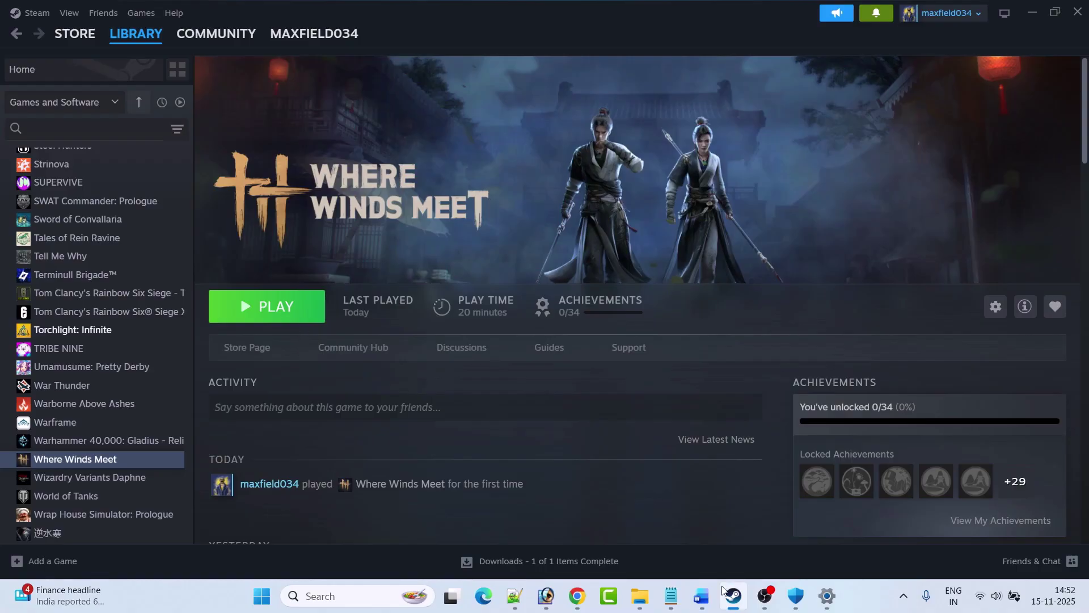
{"action": "key", "text": "alt+Tab"}
Scroll past the end of Fix 11's overlay section to the 'Fix 12. Update Windows' heading
{"action": "scroll", "coordinate": [519, 214], "scroll_direction": "down", "scroll_amount": 1}
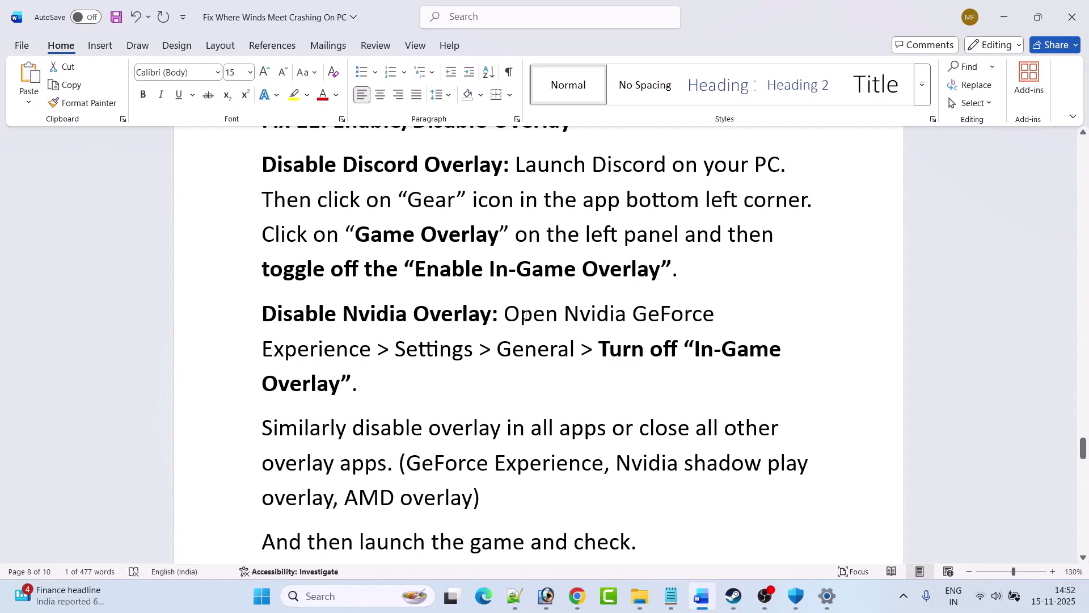
{"action": "scroll", "coordinate": [526, 315], "scroll_direction": "down", "scroll_amount": 1}
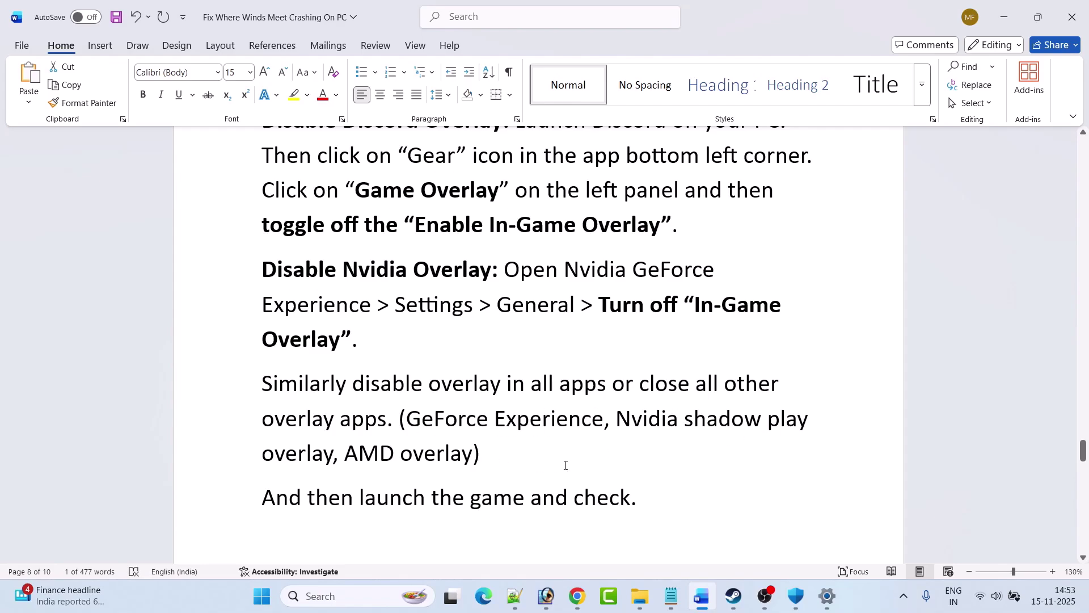
{"action": "scroll", "coordinate": [566, 465], "scroll_direction": "down", "scroll_amount": 1}
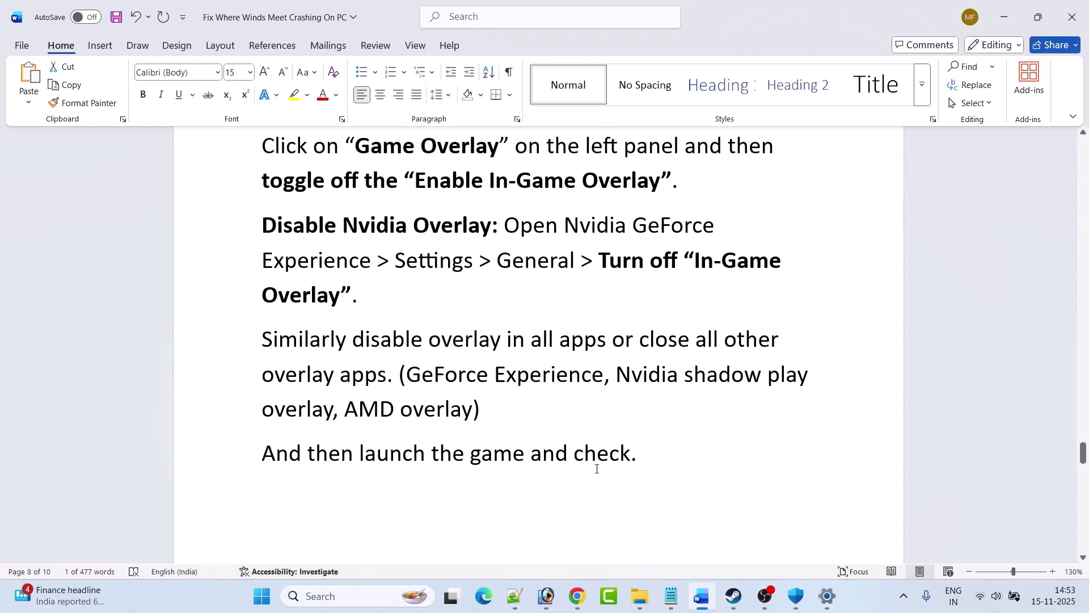
{"action": "scroll", "coordinate": [632, 465], "scroll_direction": "down", "scroll_amount": 9}
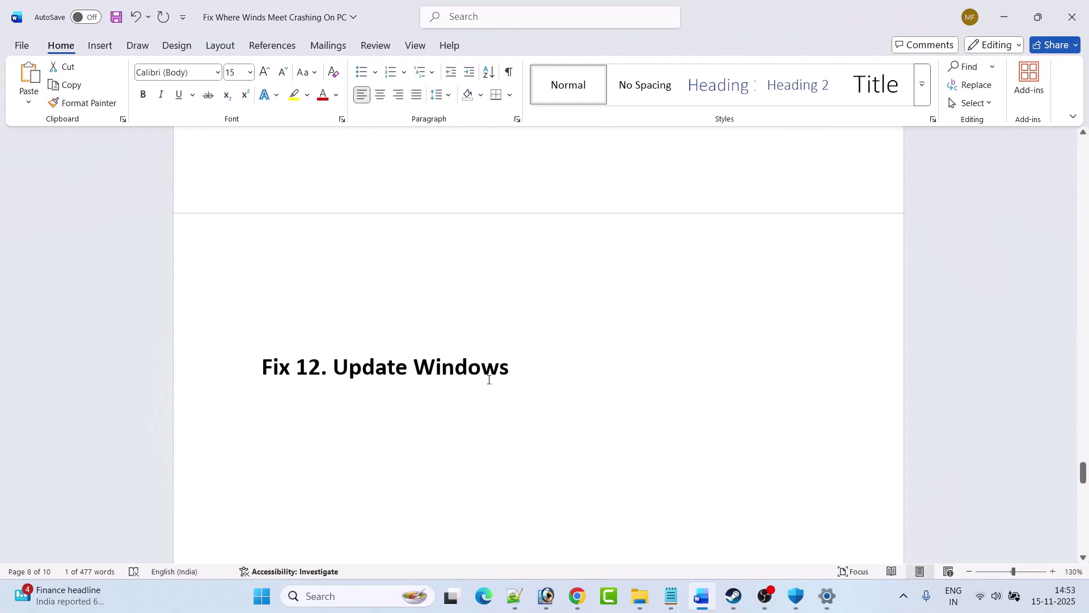
Open Windows Update in Settings from the Start menu to check for new updates
{"action": "left_click", "coordinate": [261, 596]}
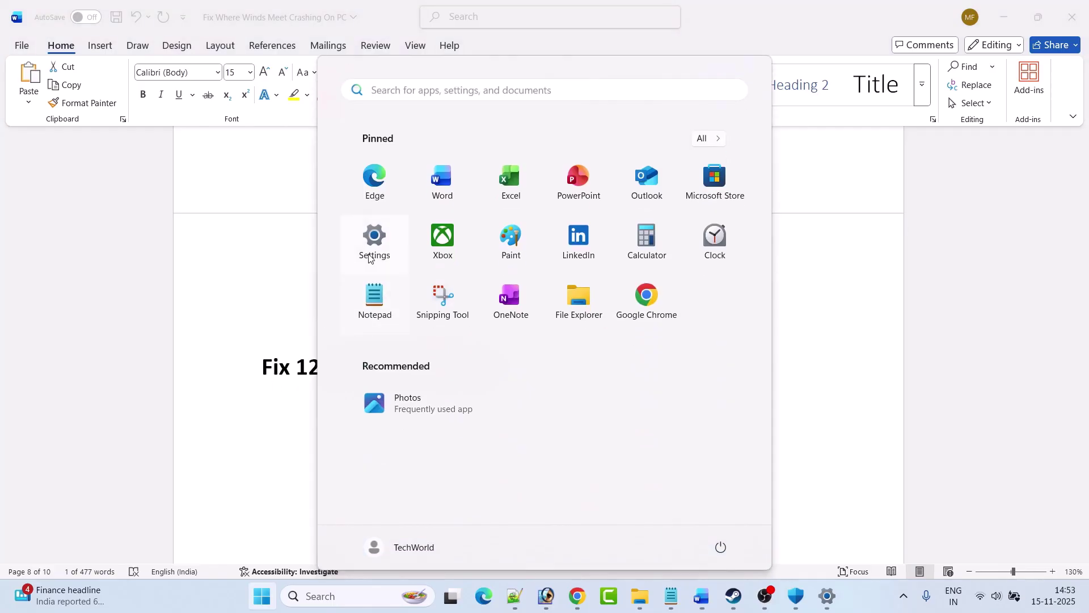
{"action": "left_click", "coordinate": [377, 239]}
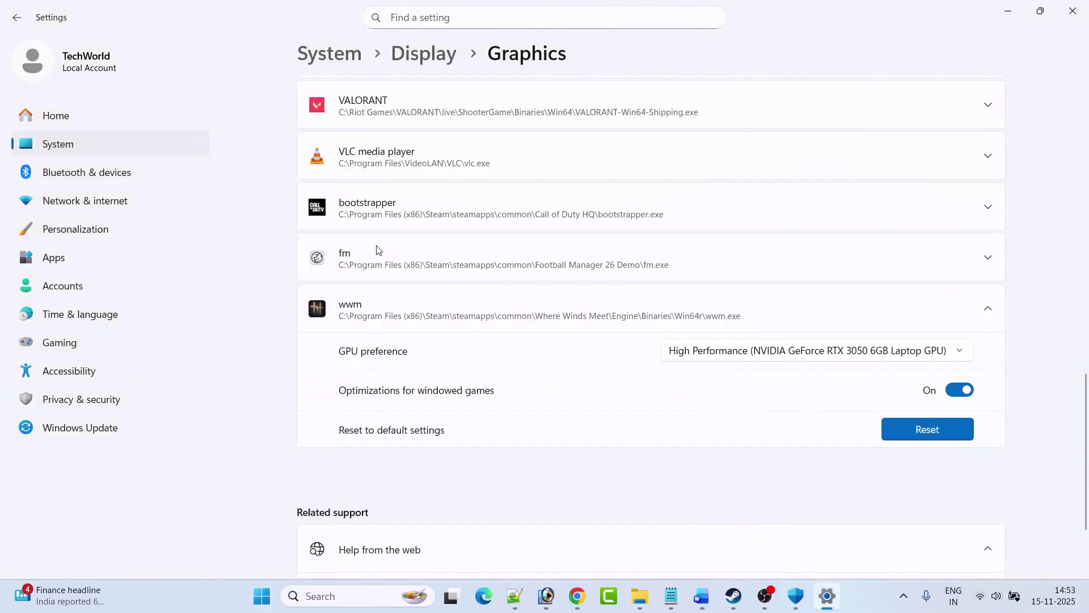
{"action": "left_click", "coordinate": [90, 427]}
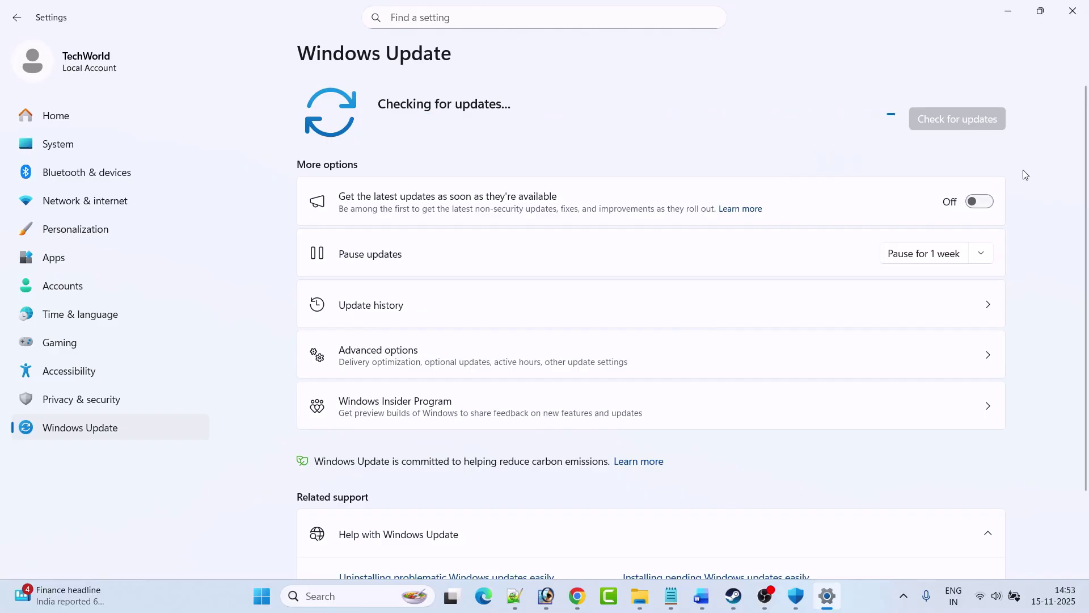
Look at the Start menu's restart options without restarting, then switch windows from the taskbar
{"action": "left_click", "coordinate": [262, 595]}
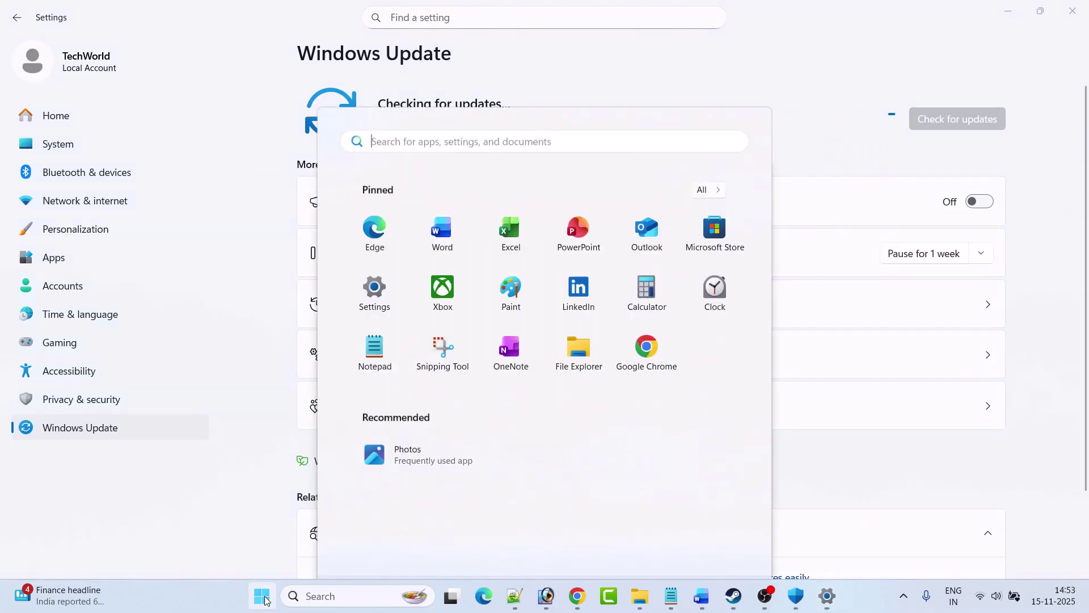
{"action": "left_click", "coordinate": [719, 548]}
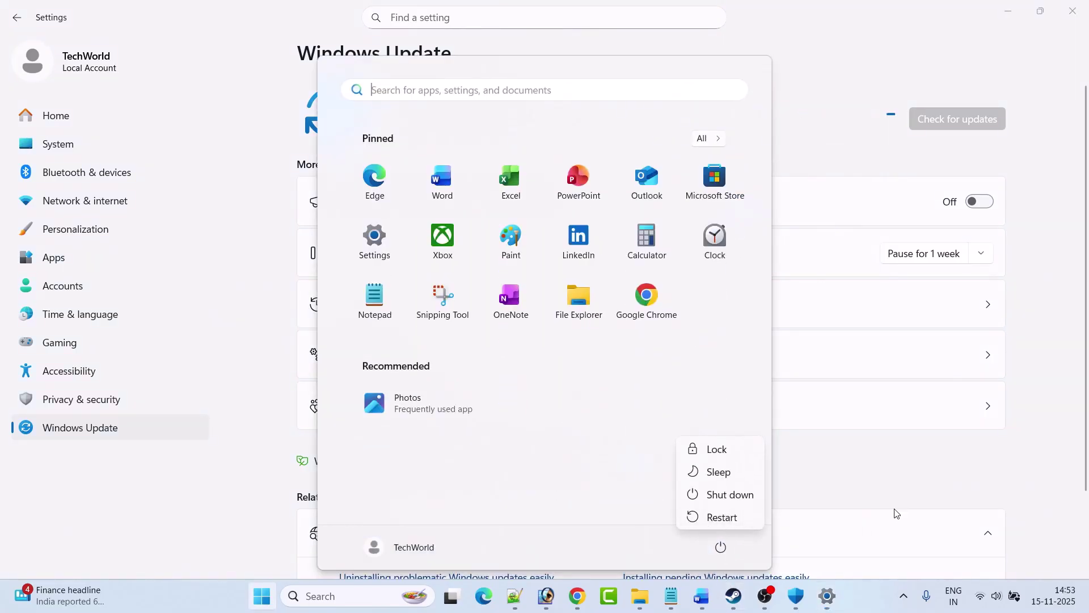
{"action": "left_click", "coordinate": [865, 480]}
{"action": "left_click", "coordinate": [730, 597]}
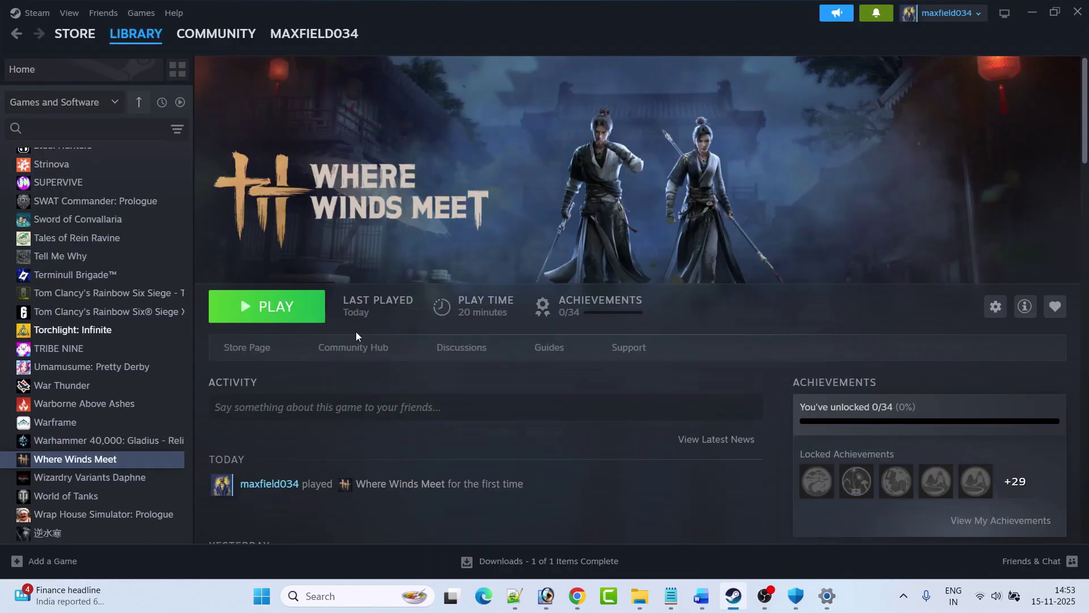
Return to the Word guide and read through Fix 13 on conflicting programs to Fix 14's reinstall steps
{"action": "mouse_move", "coordinate": [707, 593]}
{"action": "left_click", "coordinate": [701, 510]}
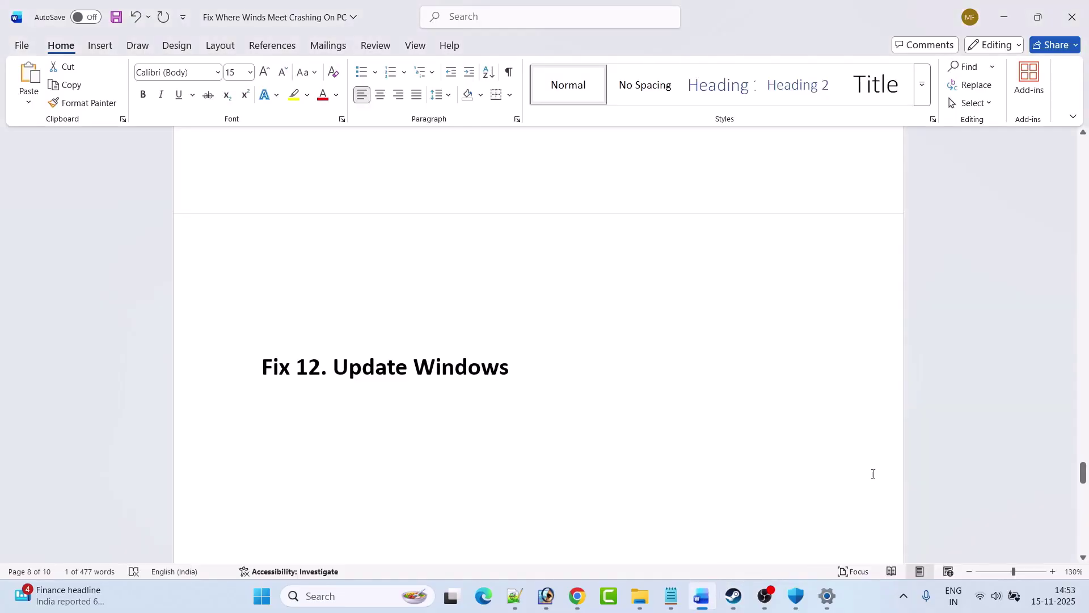
{"action": "scroll", "coordinate": [549, 367], "scroll_direction": "down", "scroll_amount": 5}
{"action": "scroll", "coordinate": [546, 369], "scroll_direction": "down", "scroll_amount": 3}
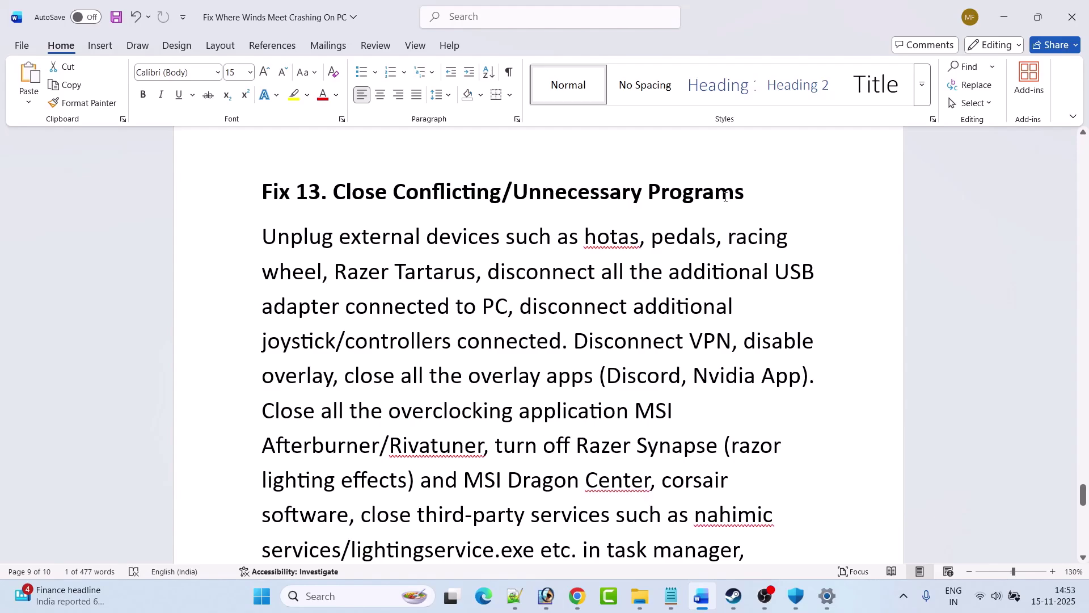
{"action": "scroll", "coordinate": [726, 196], "scroll_direction": "down", "scroll_amount": 1}
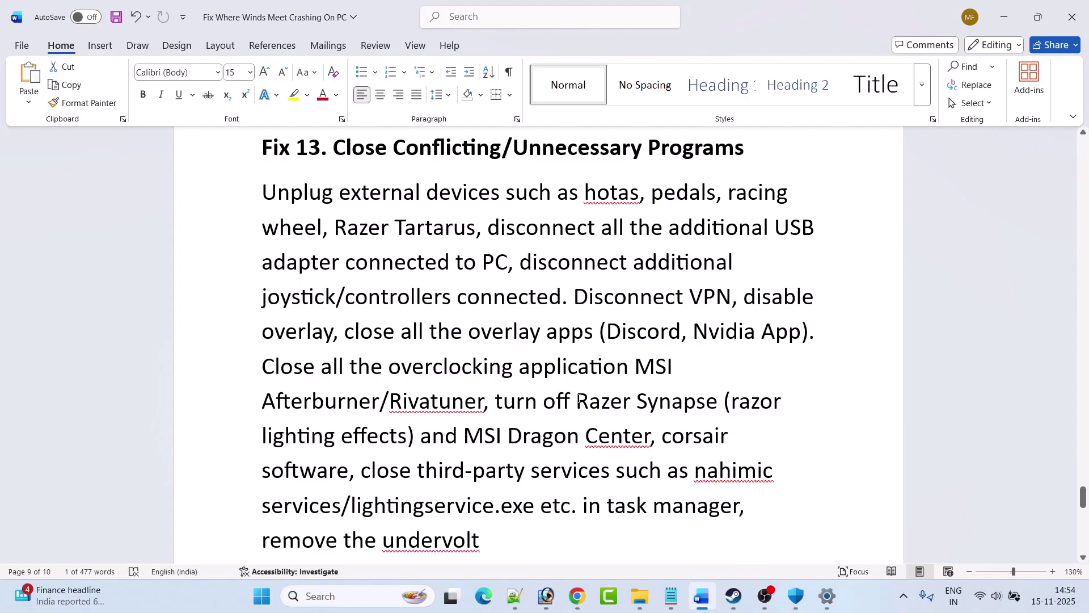
{"action": "scroll", "coordinate": [744, 405], "scroll_direction": "down", "scroll_amount": 2}
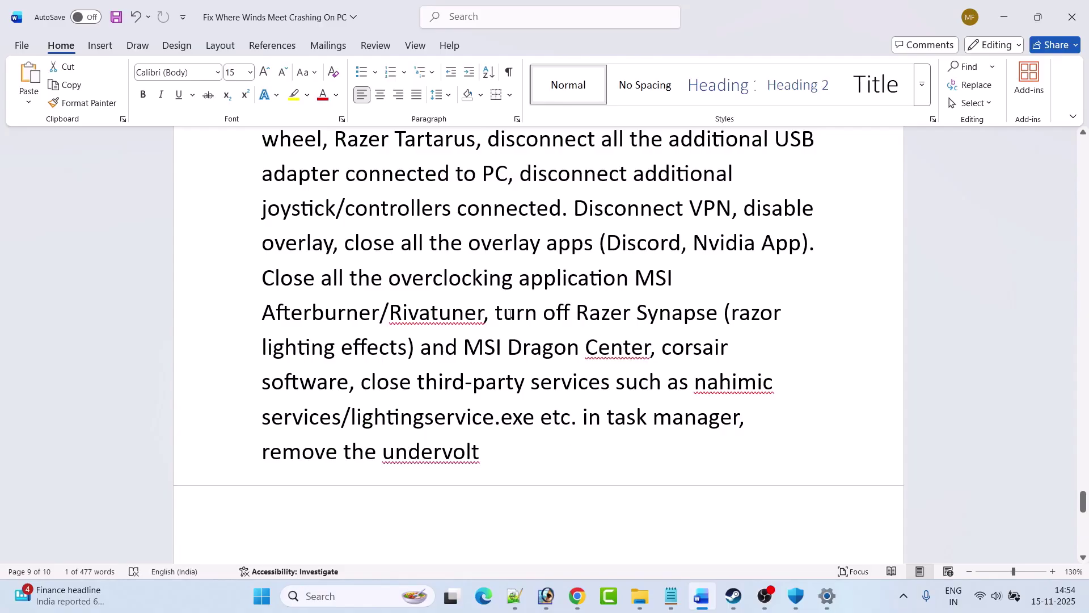
{"action": "scroll", "coordinate": [545, 332], "scroll_direction": "down", "scroll_amount": 6}
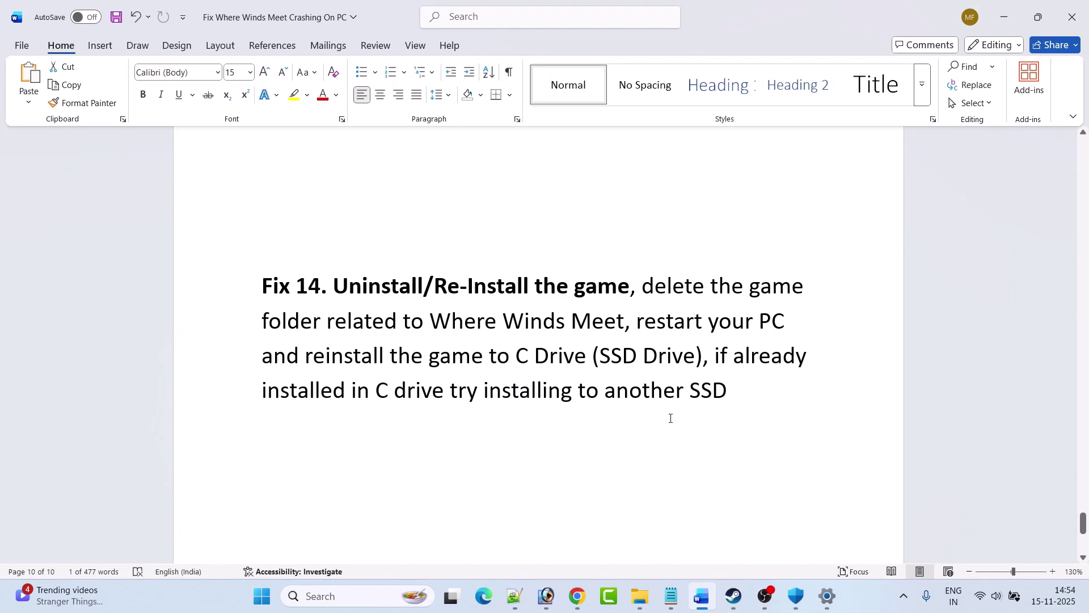
Switch from Word to Steam's Where Winds Meet library page with Alt+Tab
{"action": "key", "text": "alt+Tab"}
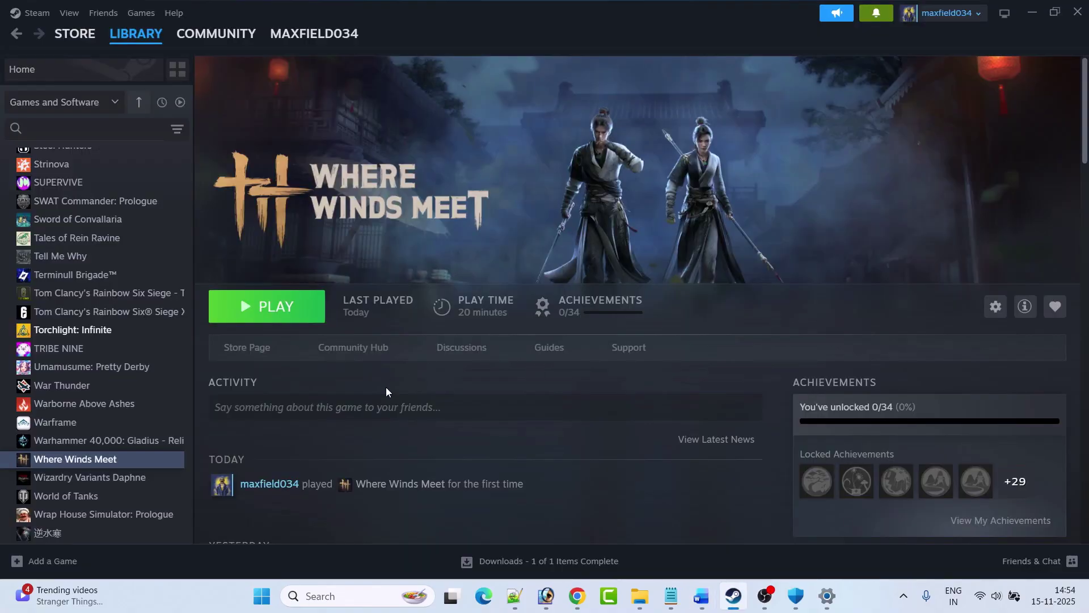